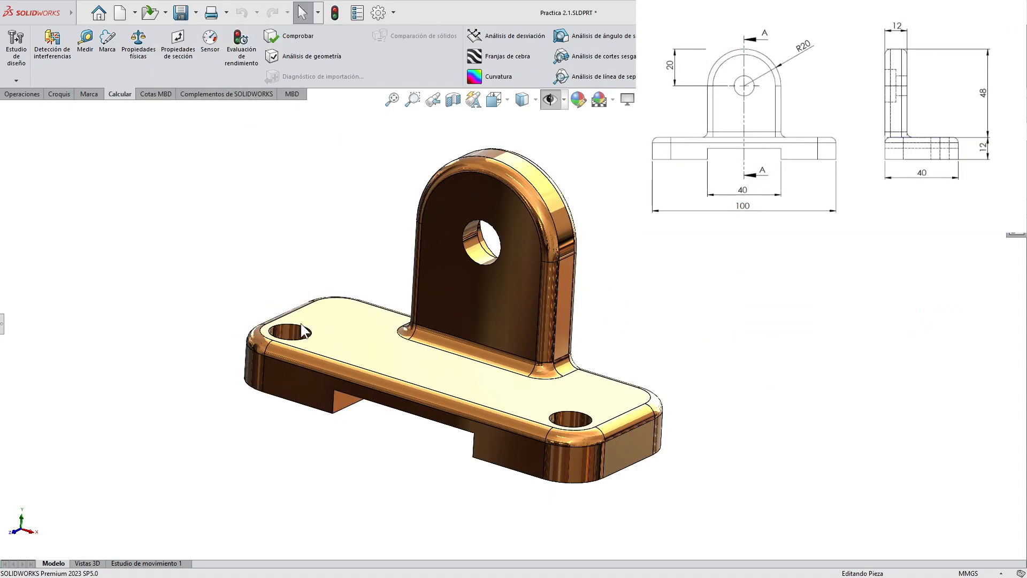
Create a new part document and start a sketch on the top plane (Planta)
{"action": "left_click", "coordinate": [119, 15]}
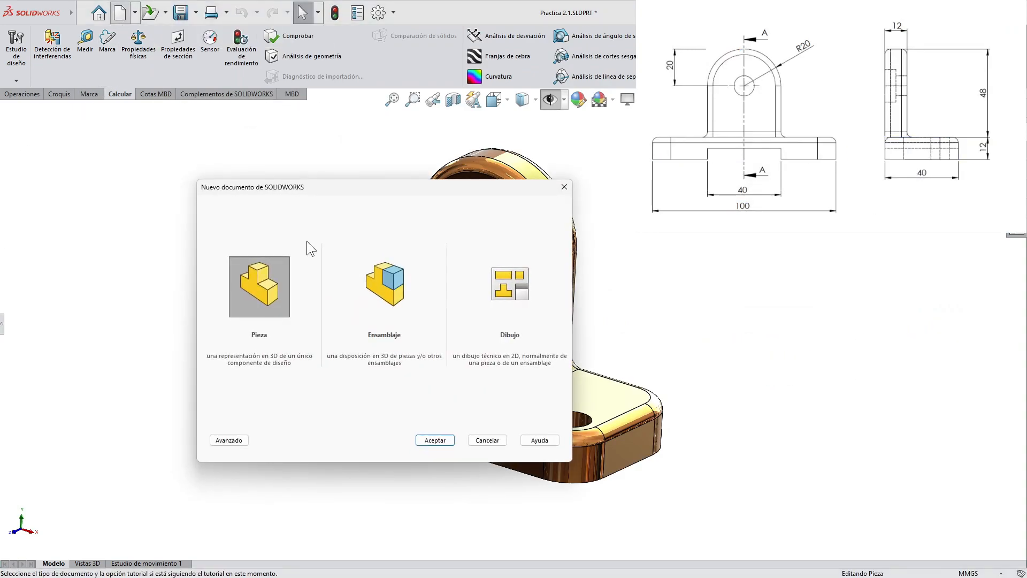
{"action": "left_click", "coordinate": [429, 438]}
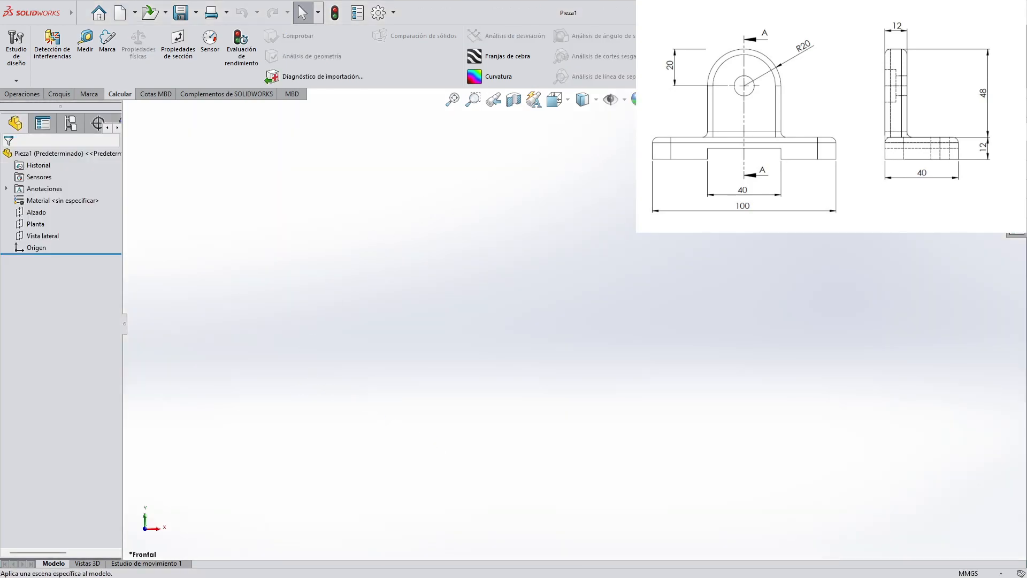
{"action": "left_click", "coordinate": [38, 227]}
{"action": "left_click", "coordinate": [46, 206]}
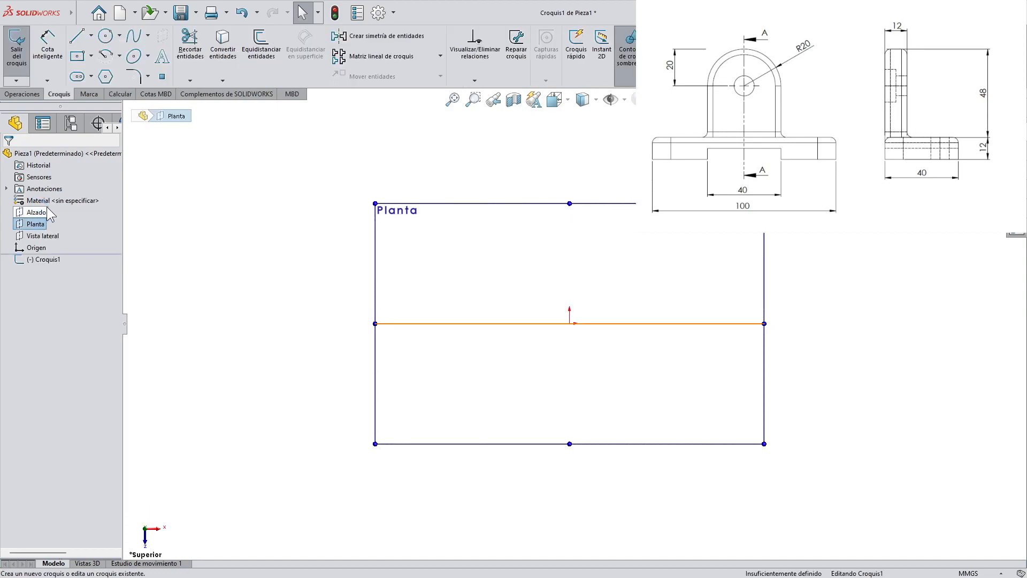
Sketch a center rectangle about 166 mm wide, centred on the origin
{"action": "left_click", "coordinate": [81, 59]}
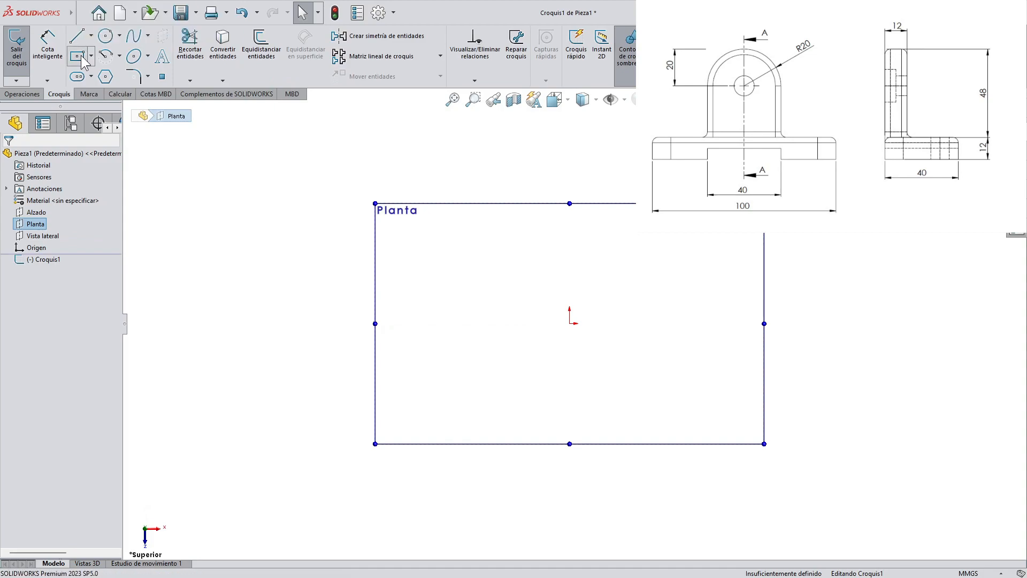
{"action": "left_click", "coordinate": [569, 323]}
{"action": "left_click", "coordinate": [751, 410]}
{"action": "scroll", "coordinate": [789, 287], "scroll_direction": "up", "scroll_amount": 1}
{"action": "scroll", "coordinate": [782, 272], "scroll_direction": "down", "scroll_amount": 2}
Dimension the rectangle to 100 mm wide and 40 mm high
{"action": "left_click", "coordinate": [48, 46]}
{"action": "left_click", "coordinate": [355, 248]}
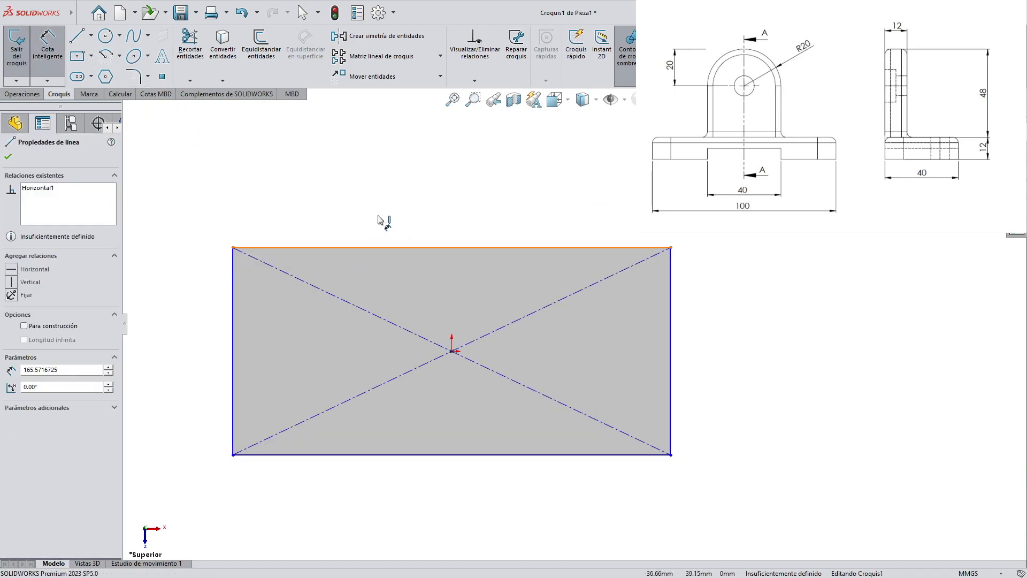
{"action": "left_click", "coordinate": [381, 217]}
{"action": "type", "text": "100"}
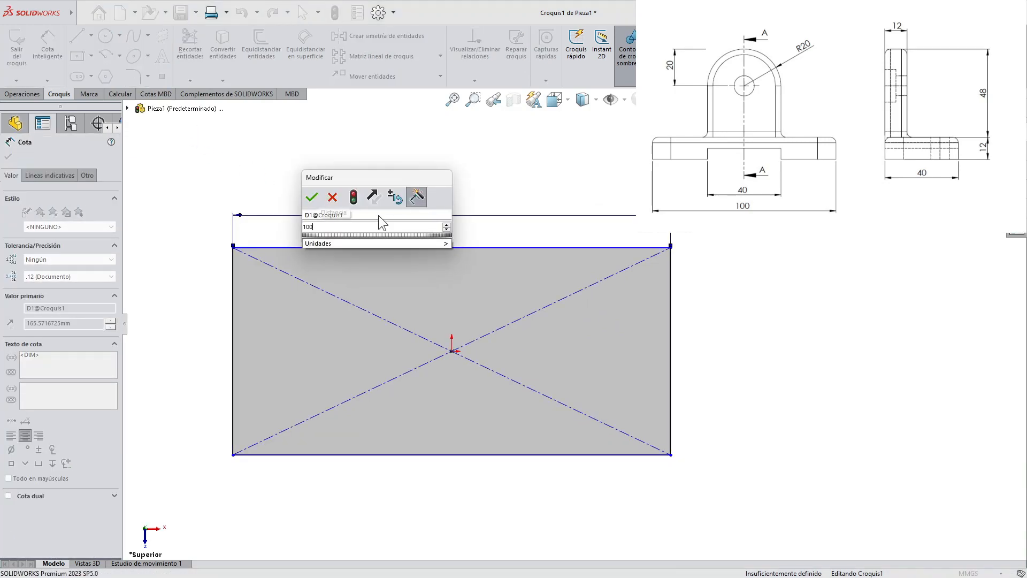
{"action": "key", "text": "Return"}
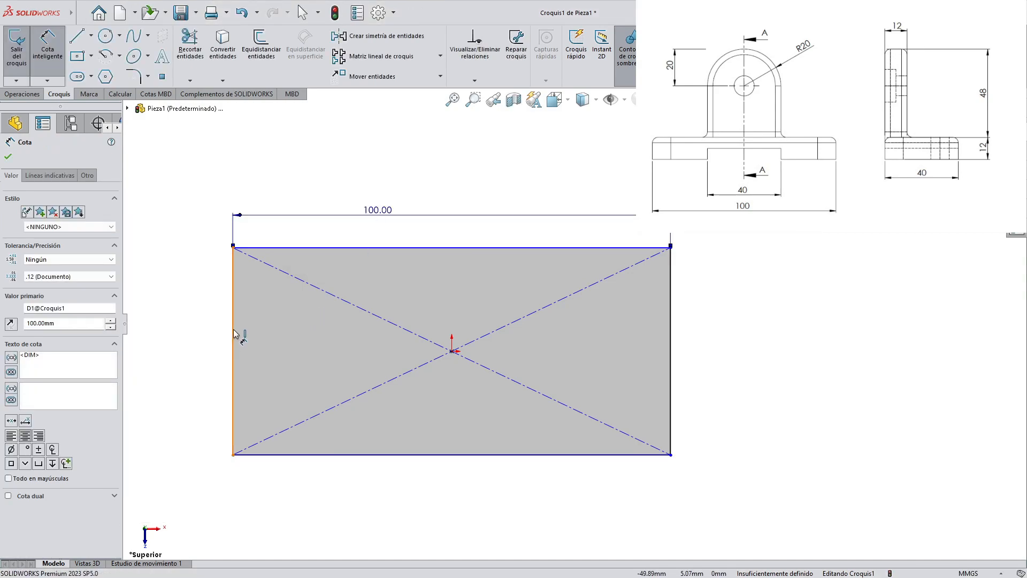
{"action": "left_click", "coordinate": [234, 335]}
{"action": "left_click", "coordinate": [203, 335]}
{"action": "type", "text": "40"}
{"action": "key", "text": "Return"}
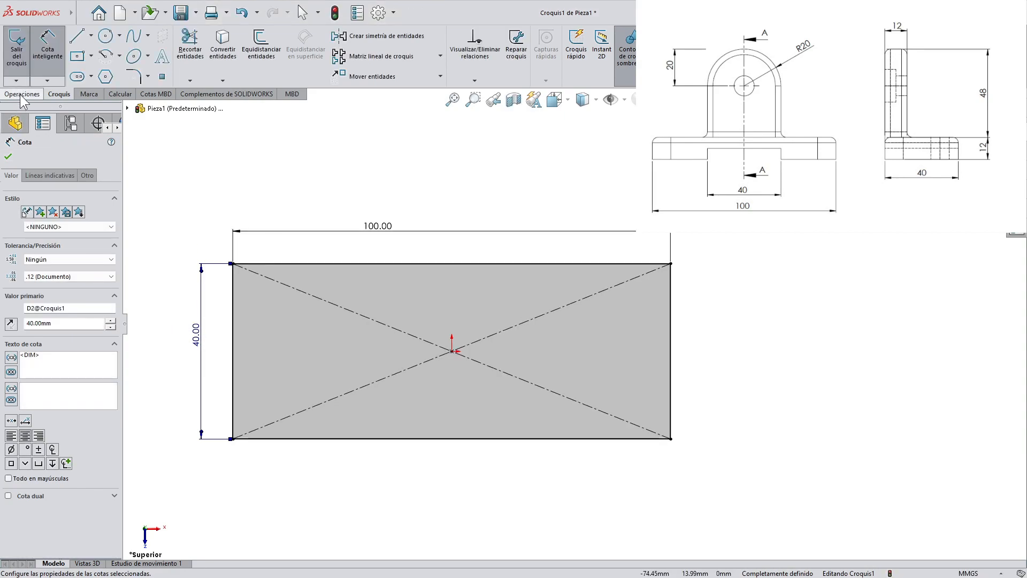
Extrude the rectangle 12 mm upward to form the base plate
{"action": "left_click", "coordinate": [20, 94]}
{"action": "left_click", "coordinate": [25, 58]}
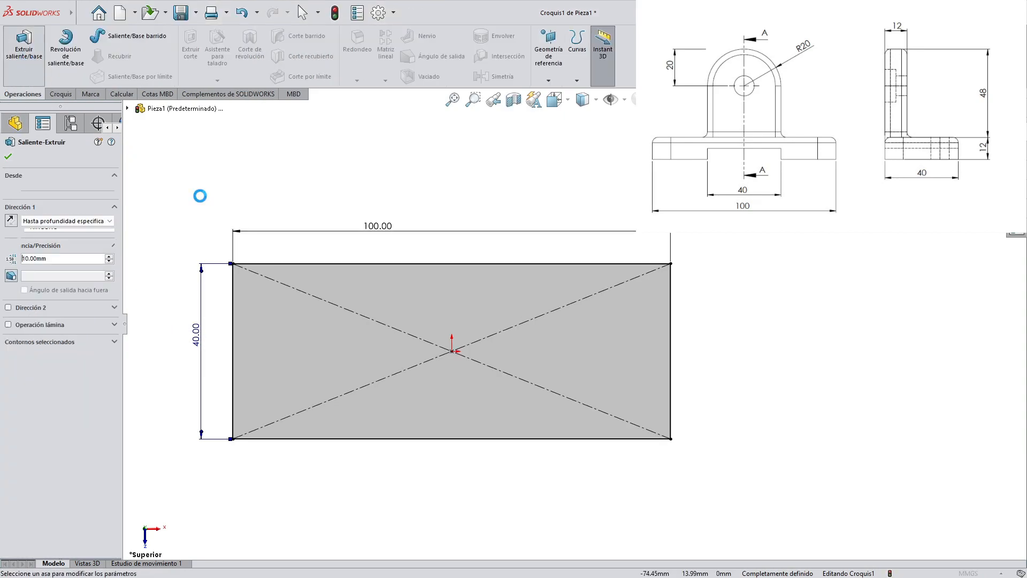
{"action": "type", "text": "12"}
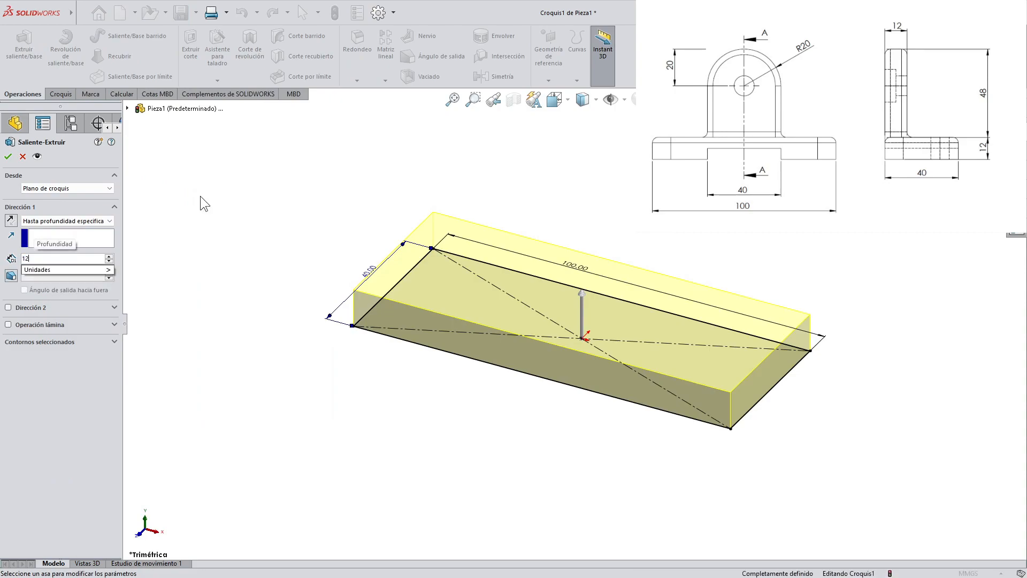
{"action": "key", "text": "Return"}
{"action": "left_click", "coordinate": [8, 157]}
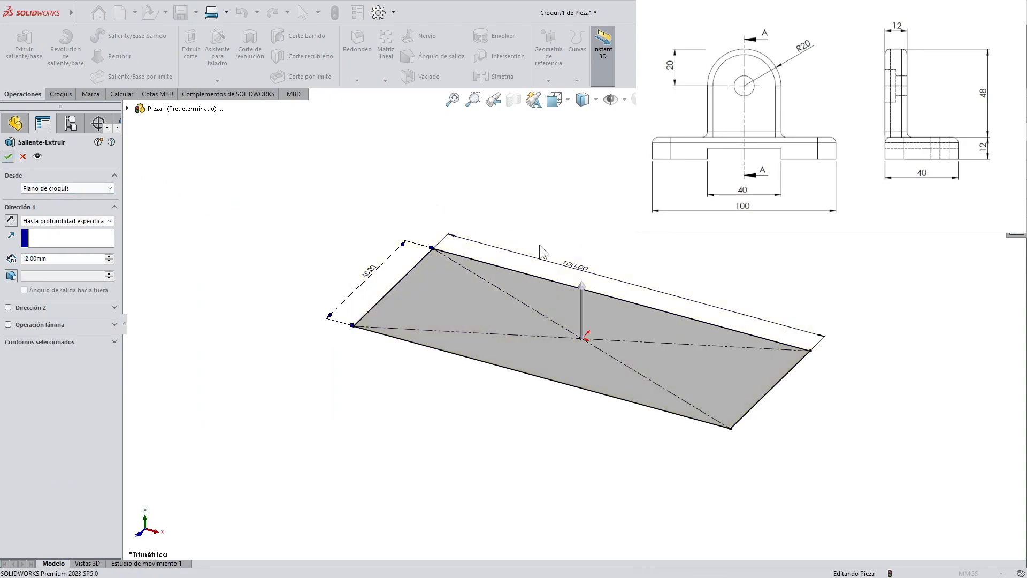
{"action": "scroll", "coordinate": [689, 240], "scroll_direction": "down", "scroll_amount": 2}
{"action": "left_click", "coordinate": [687, 242]}
{"action": "scroll", "coordinate": [686, 243], "scroll_direction": "up", "scroll_amount": 2}
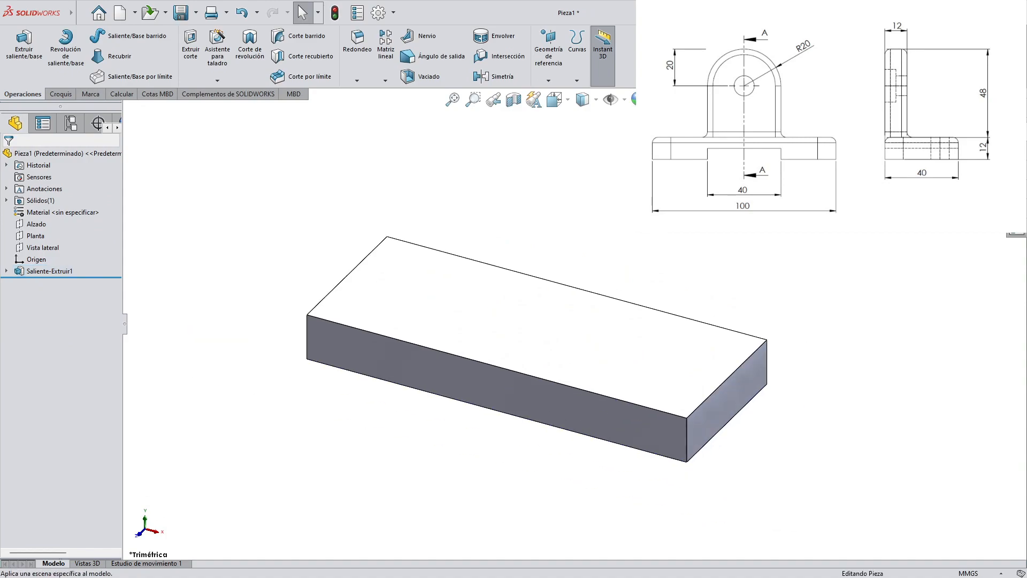
Examine the slot under the base, outlining it in the front, side and section A-A views of the reference drawing
{"action": "left_click", "coordinate": [714, 155]}
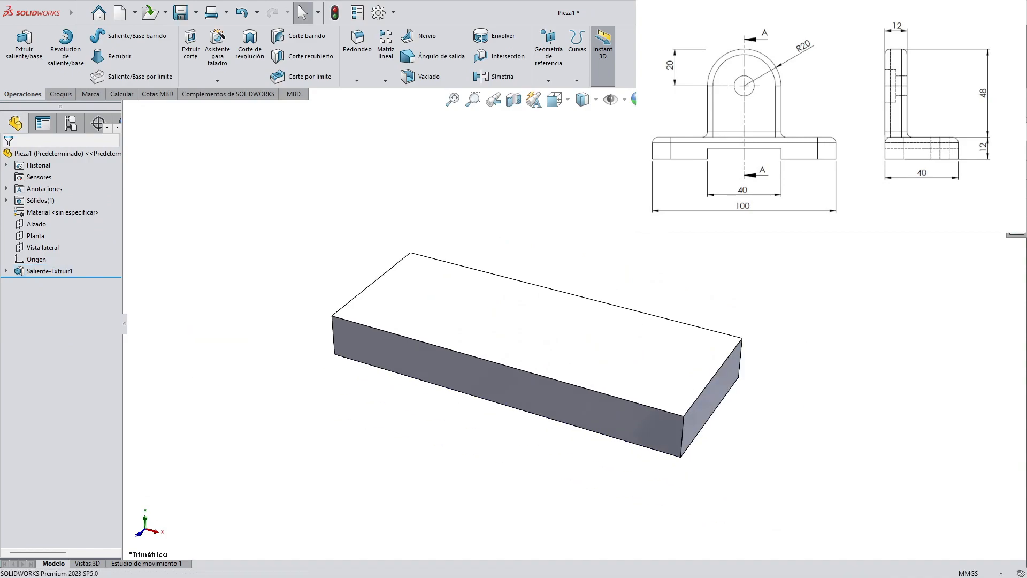
{"action": "scroll", "coordinate": [702, 255], "scroll_direction": "down", "scroll_amount": 1}
{"action": "mouse_move", "coordinate": [518, 461]}
{"action": "middle_mouse_down"}
{"action": "mouse_move", "coordinate": [529, 378]}
{"action": "mouse_move", "coordinate": [540, 393]}
{"action": "mouse_move", "coordinate": [527, 401]}
{"action": "mouse_move", "coordinate": [529, 458]}
{"action": "middle_mouse_up"}
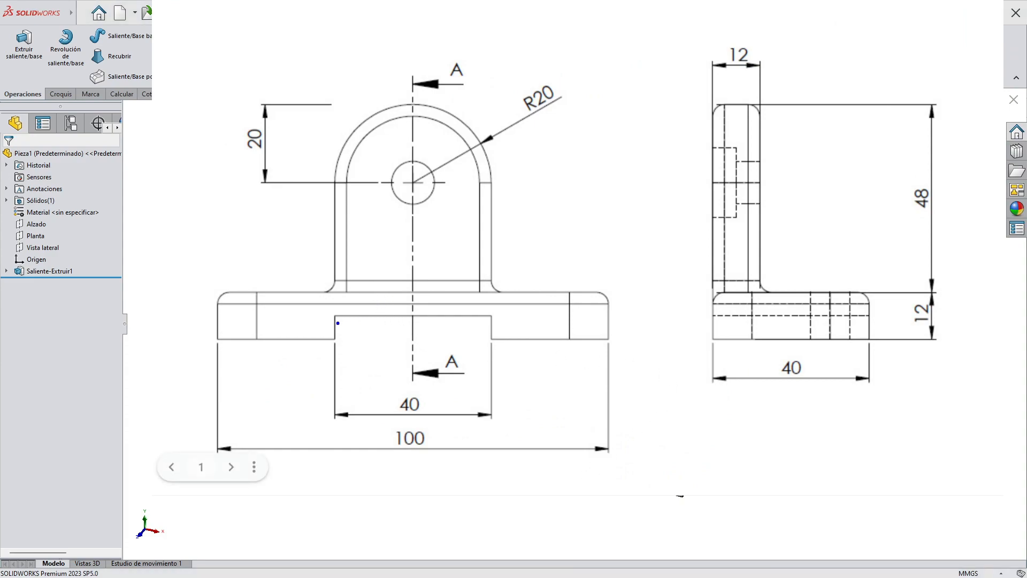
{"action": "left_click_drag", "start_coordinate": [332, 316], "coordinate": [492, 343]}
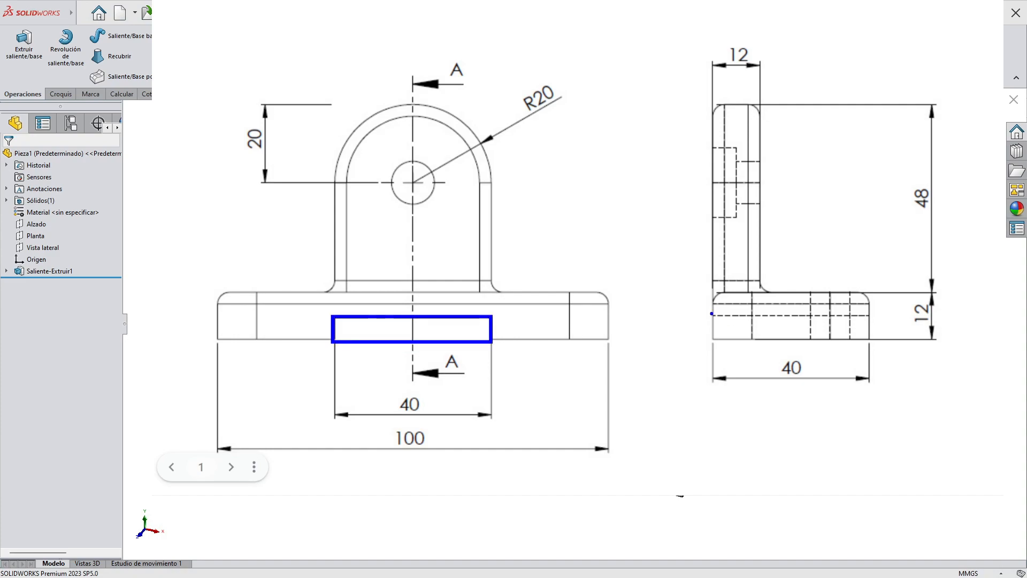
{"action": "left_click_drag", "start_coordinate": [713, 314], "coordinate": [869, 340]}
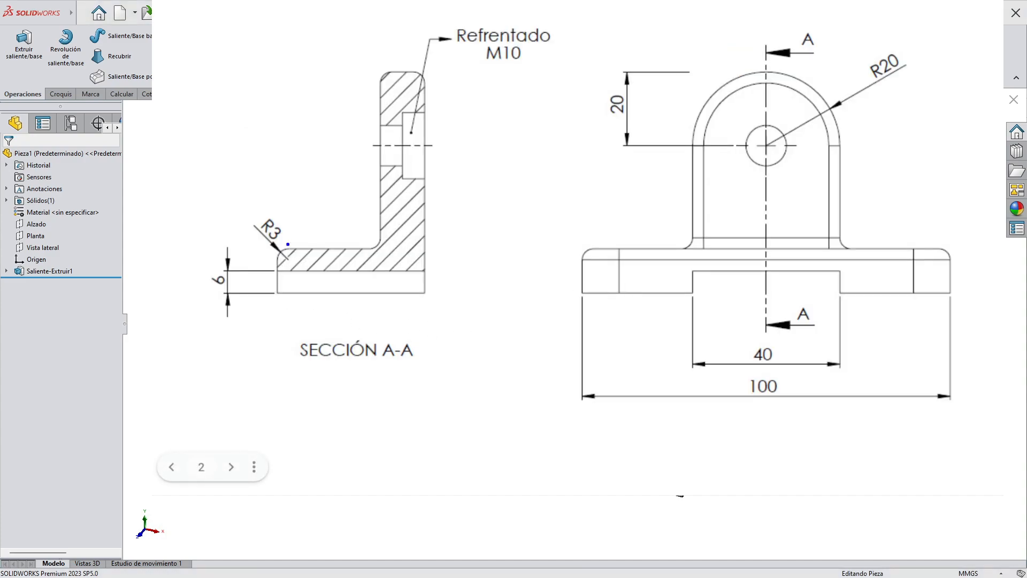
{"action": "mouse_move", "coordinate": [276, 270]}
{"action": "left_mouse_down", "text": "ctrl"}
{"action": "mouse_move", "coordinate": [403, 303]}
{"action": "mouse_move", "coordinate": [424, 293]}
{"action": "left_mouse_up", "text": "ctrl"}
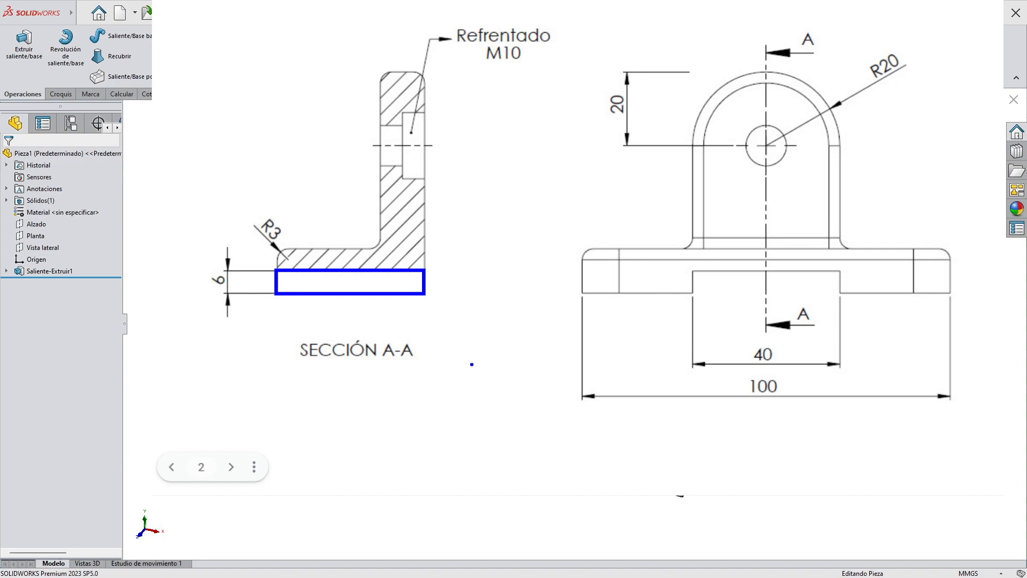
{"action": "key", "text": "Escape"}
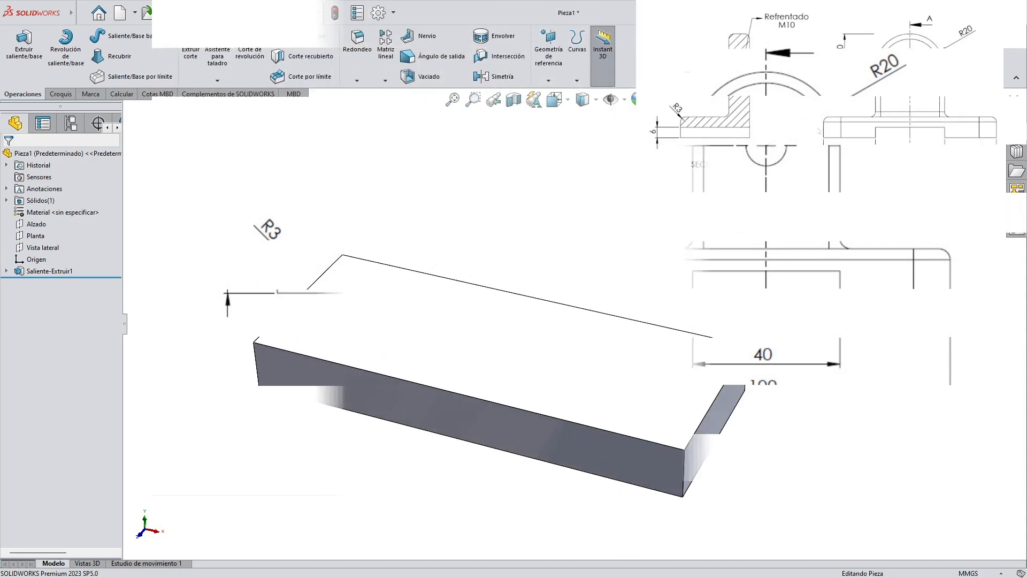
Start a sketch on the long front face of the base plate
{"action": "left_click", "coordinate": [421, 407]}
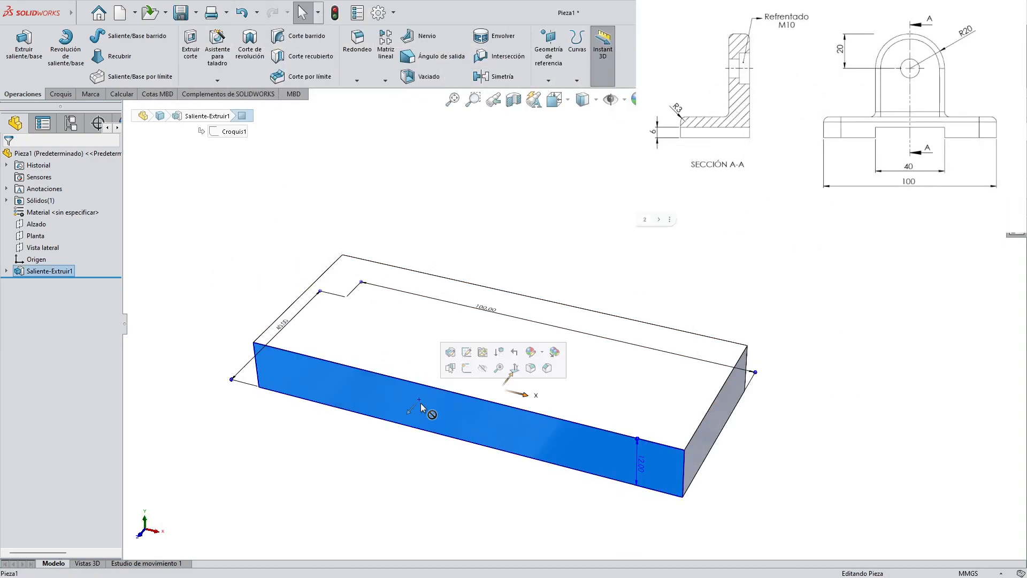
{"action": "left_click", "coordinate": [372, 447]}
{"action": "left_click", "coordinate": [59, 95]}
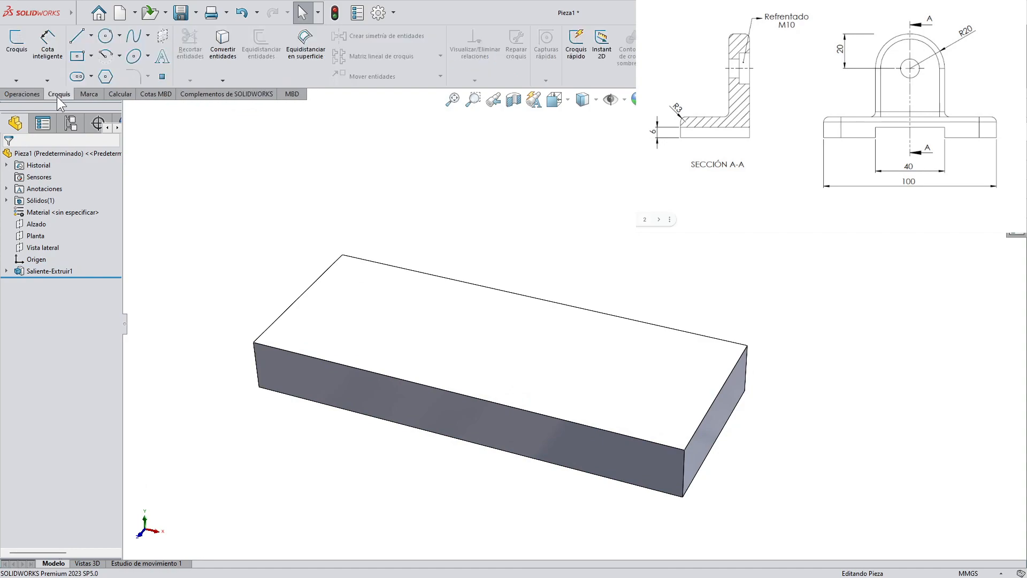
{"action": "left_click", "coordinate": [23, 52]}
{"action": "left_click", "coordinate": [346, 392]}
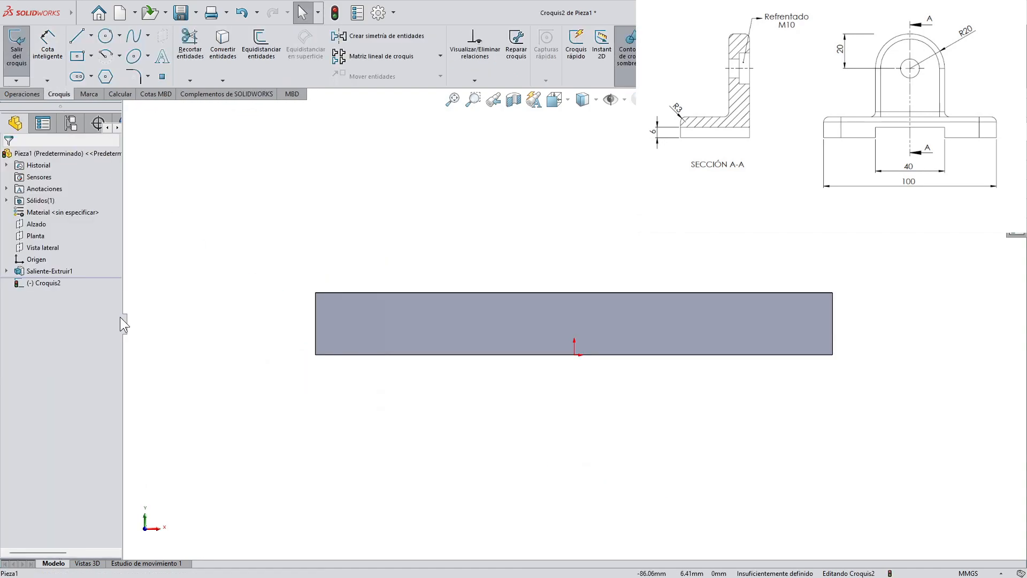
{"action": "scroll", "coordinate": [689, 282], "scroll_direction": "down", "scroll_amount": 2}
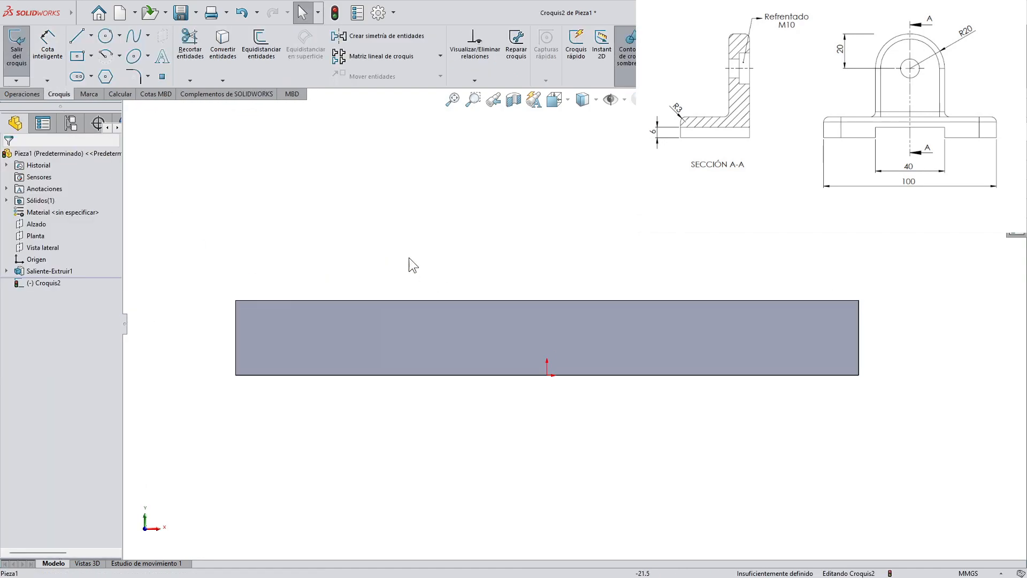
Draw a vertical construction line about 4.6 mm long upward from the origin
{"action": "left_click", "coordinate": [91, 35]}
{"action": "left_click", "coordinate": [115, 65]}
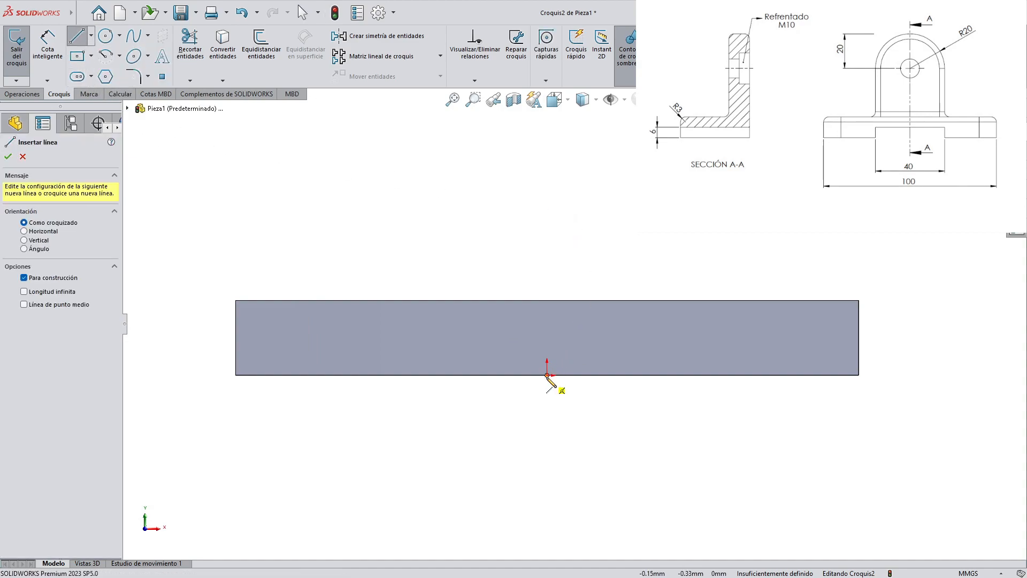
{"action": "left_click", "coordinate": [547, 374]}
{"action": "left_click", "coordinate": [548, 348]}
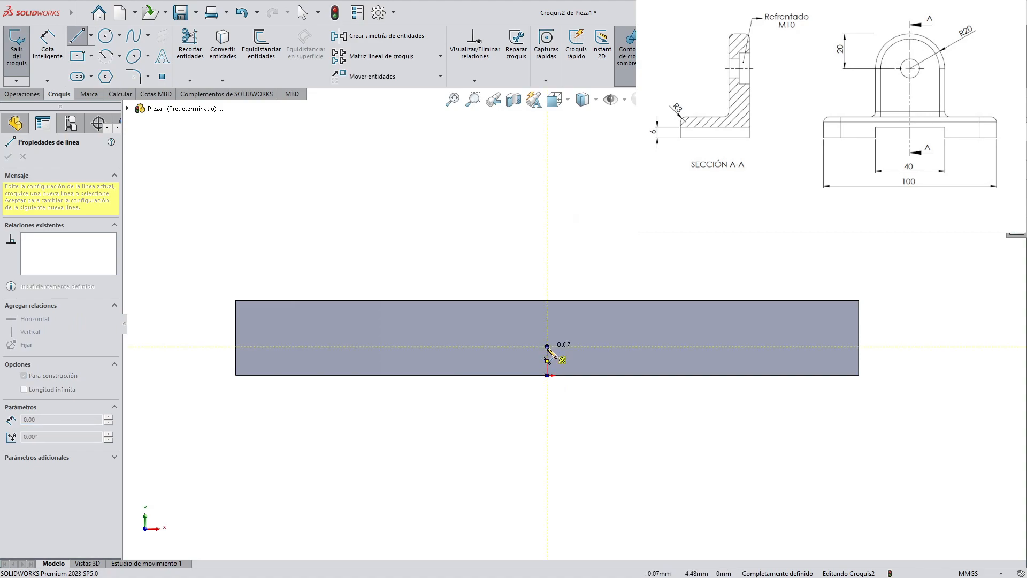
{"action": "key", "text": "Escape"}
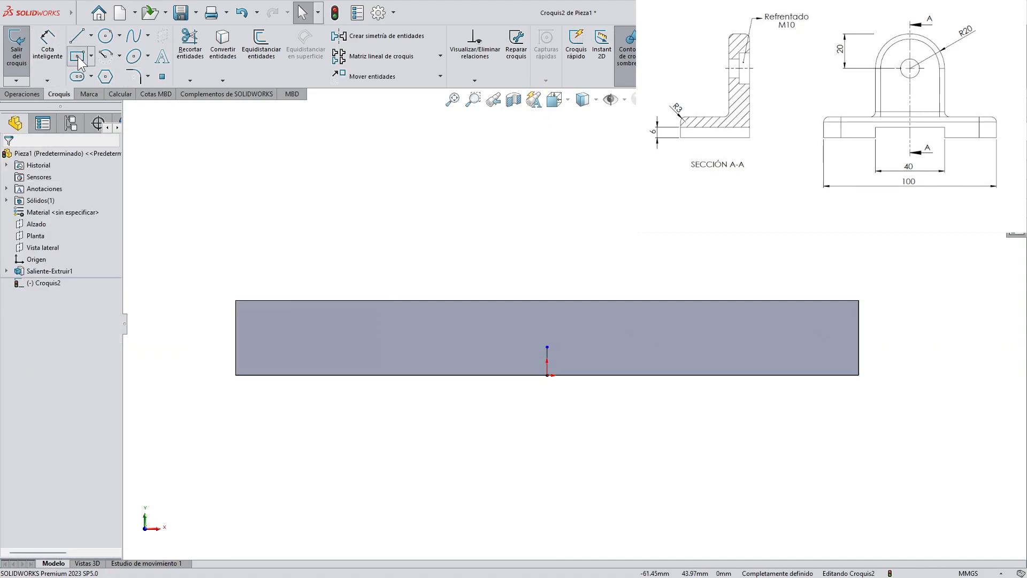
Sketch a center rectangle about 34 mm wide from the construction line's upper end, with its lower side on the base's bottom edge
{"action": "left_click", "coordinate": [78, 56]}
{"action": "left_click", "coordinate": [547, 346]}
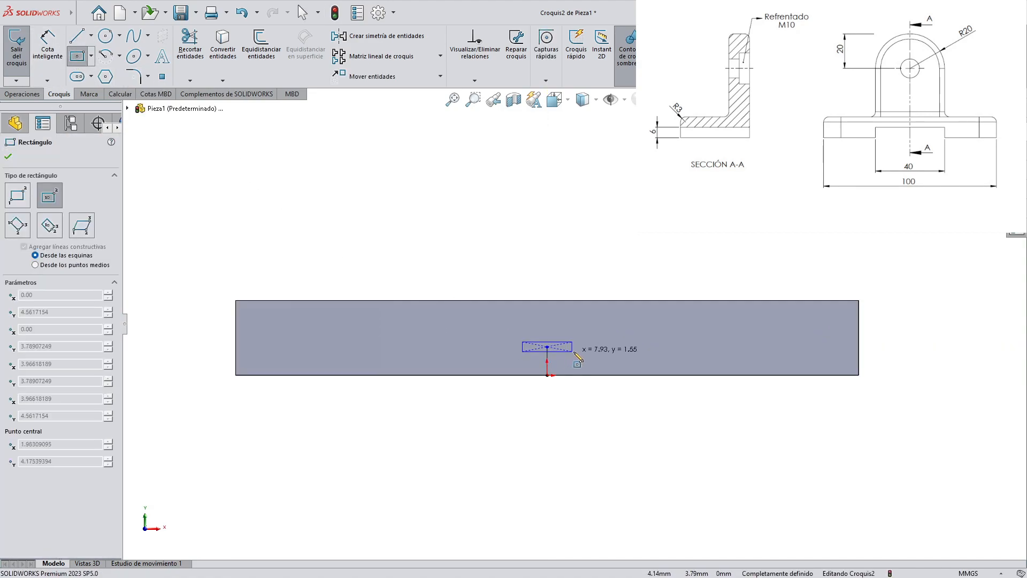
{"action": "left_click", "coordinate": [654, 375]}
{"action": "key", "text": "Escape"}
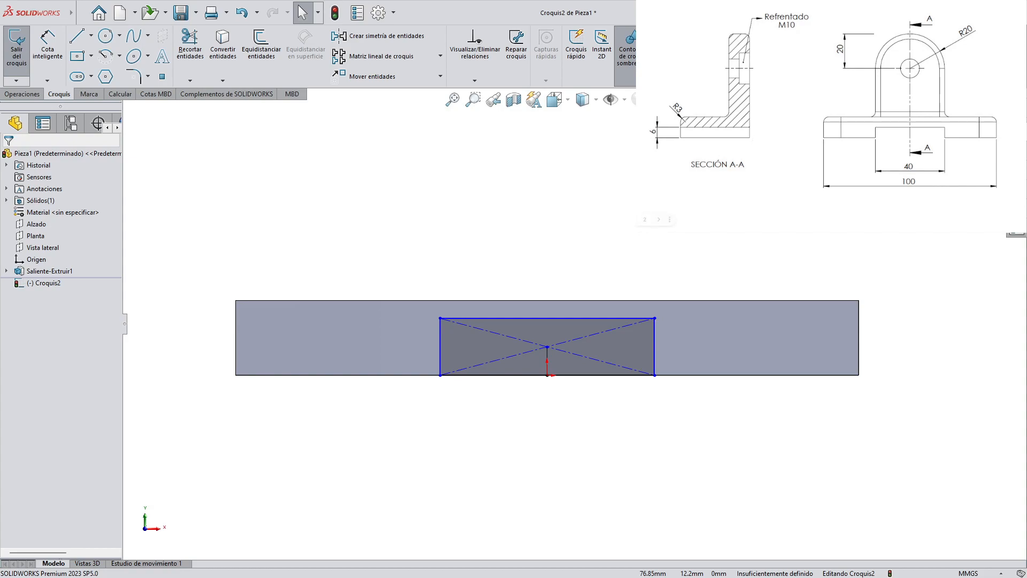
Dimension the vertical distance from the slot rectangle's centre to the origin as 3 mm
{"action": "left_click", "coordinate": [48, 46]}
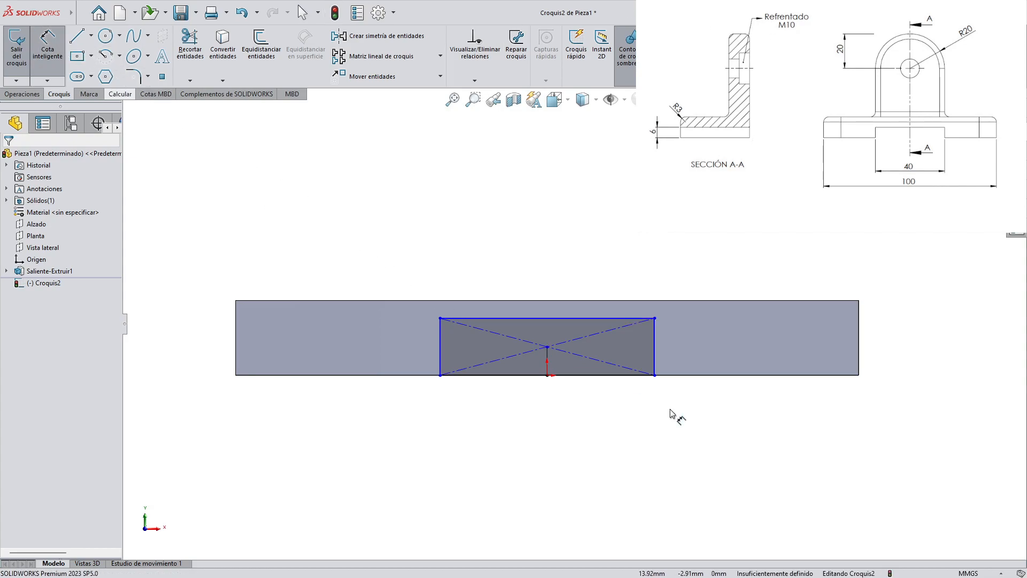
{"action": "left_click", "coordinate": [547, 346]}
{"action": "left_click", "coordinate": [547, 375]}
{"action": "left_click", "coordinate": [713, 362]}
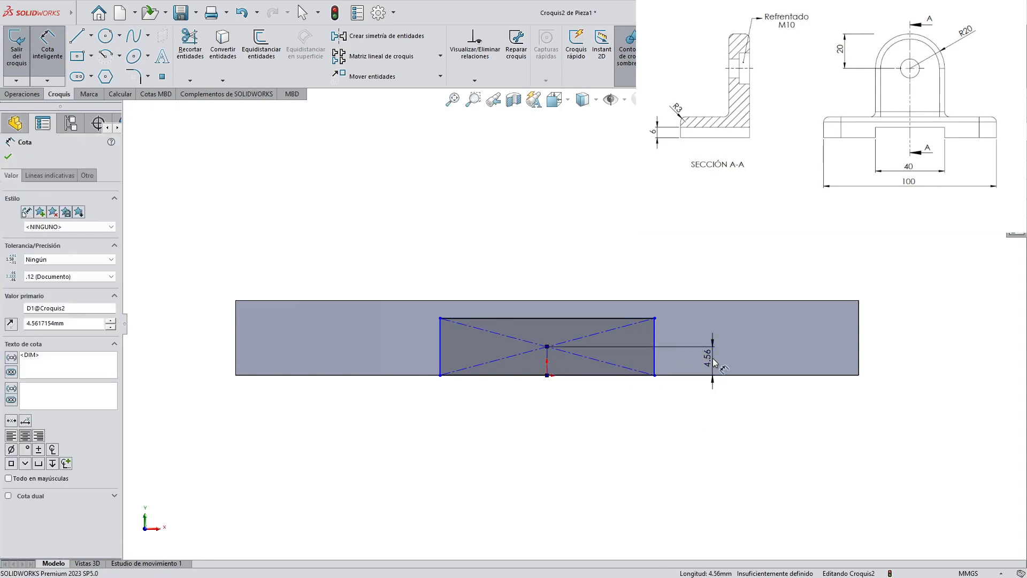
{"action": "type", "text": "3"}
{"action": "key", "text": "Return"}
{"action": "key", "text": "Escape"}
{"action": "key", "text": "Escape"}
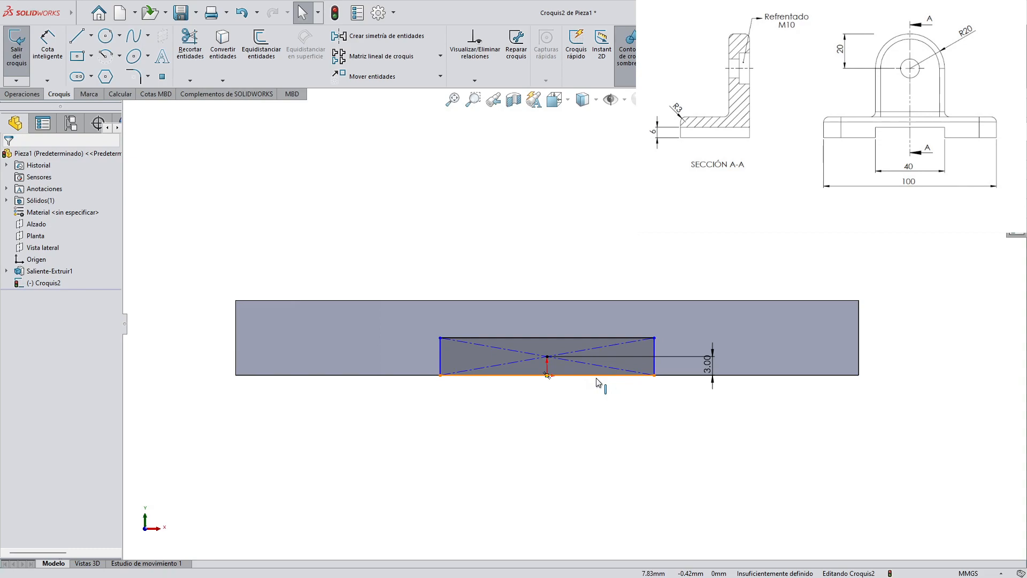
Dimension the slot rectangle's width as 40 mm
{"action": "left_click", "coordinate": [47, 47]}
{"action": "left_click", "coordinate": [482, 342]}
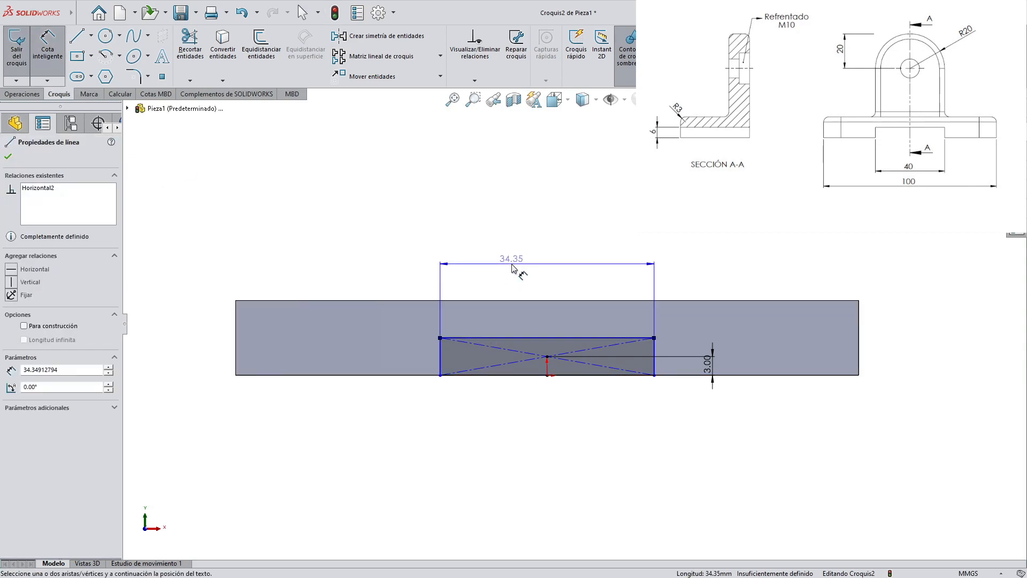
{"action": "left_click", "coordinate": [513, 269]}
{"action": "key", "text": "Return"}
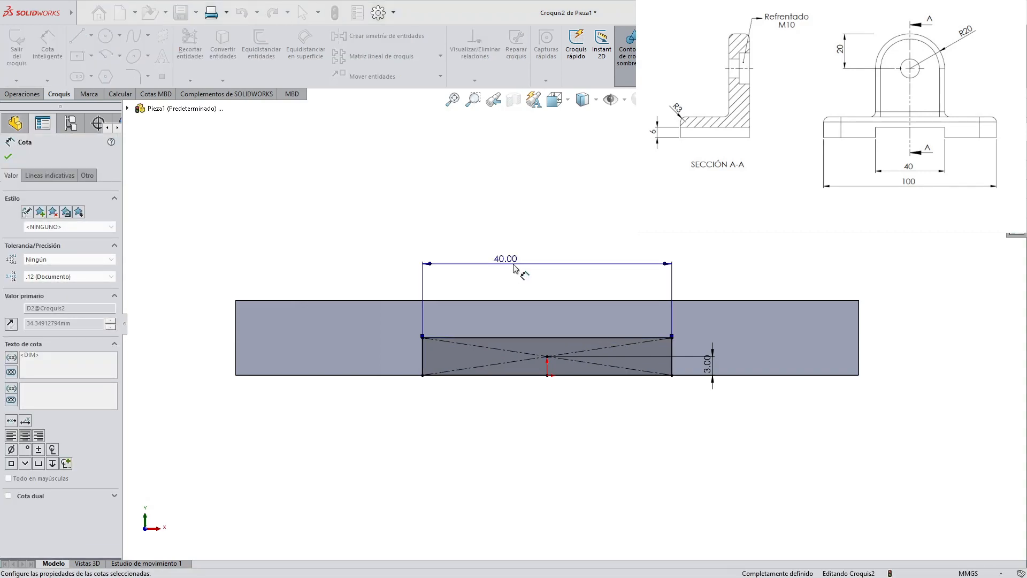
Cut-extrude the slot sketch with the Por todo end condition through the whole base
{"action": "left_click", "coordinate": [17, 95]}
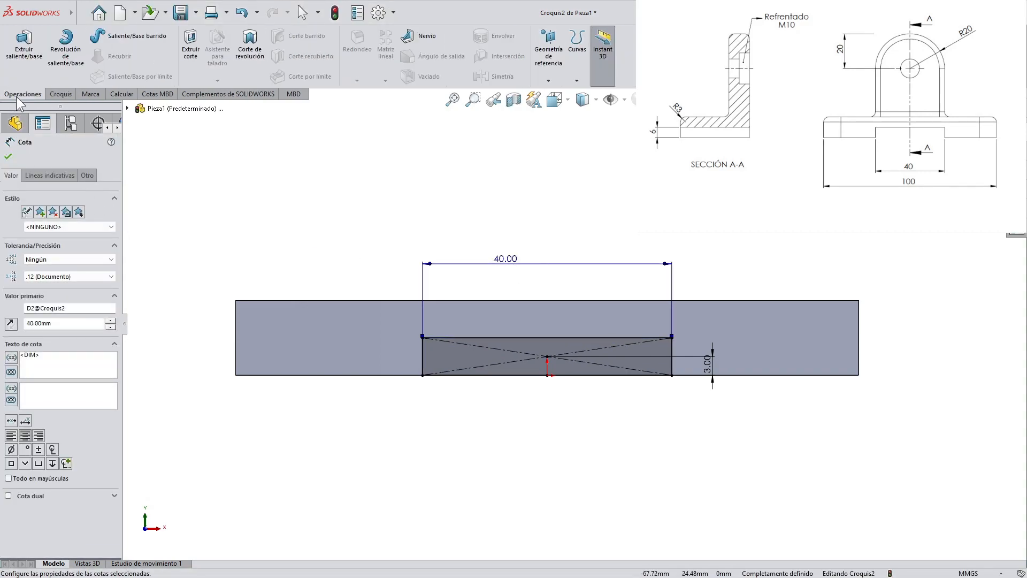
{"action": "left_click", "coordinate": [188, 51]}
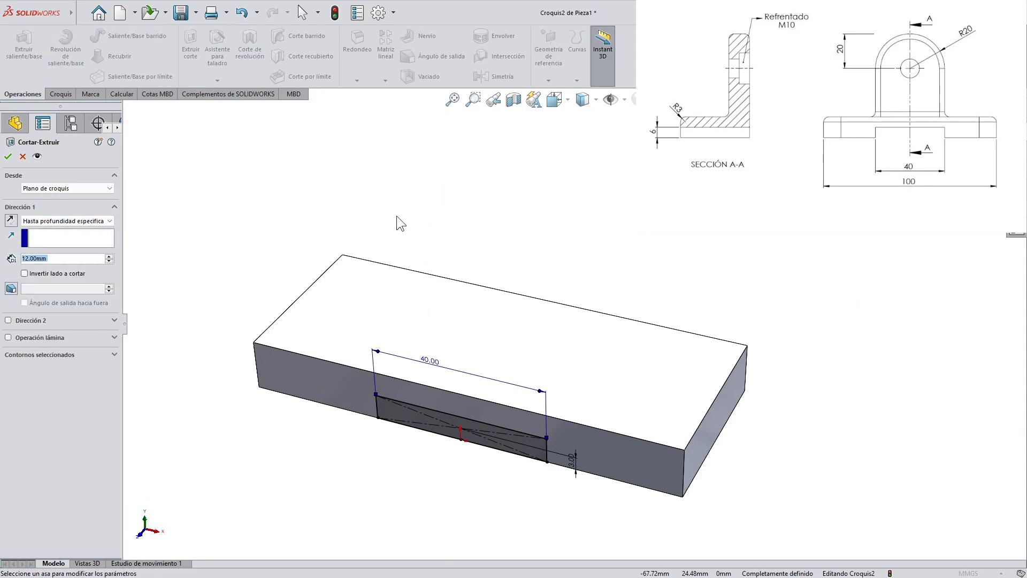
{"action": "left_click", "coordinate": [56, 222]}
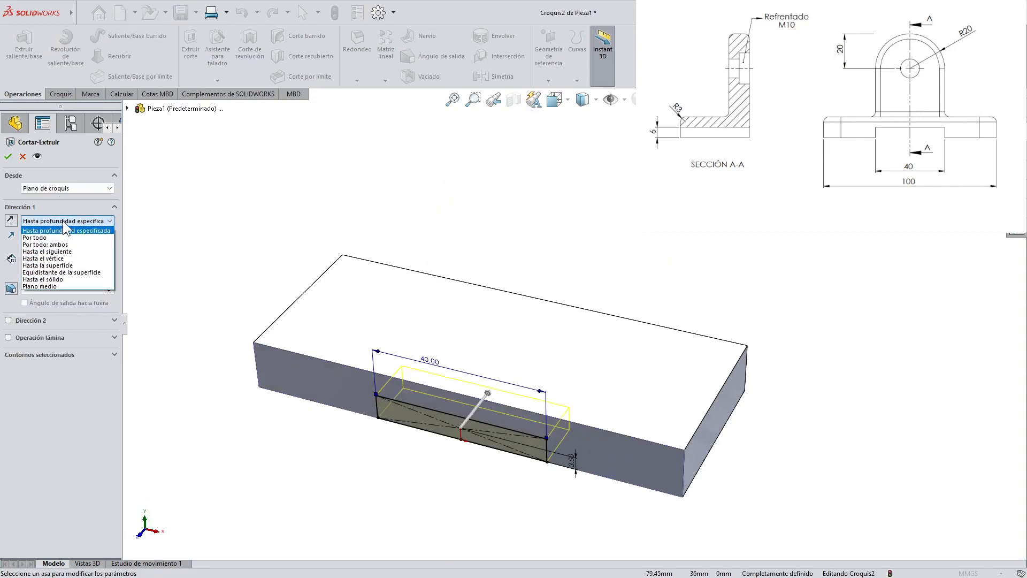
{"action": "left_click", "coordinate": [59, 237]}
{"action": "left_click", "coordinate": [8, 157]}
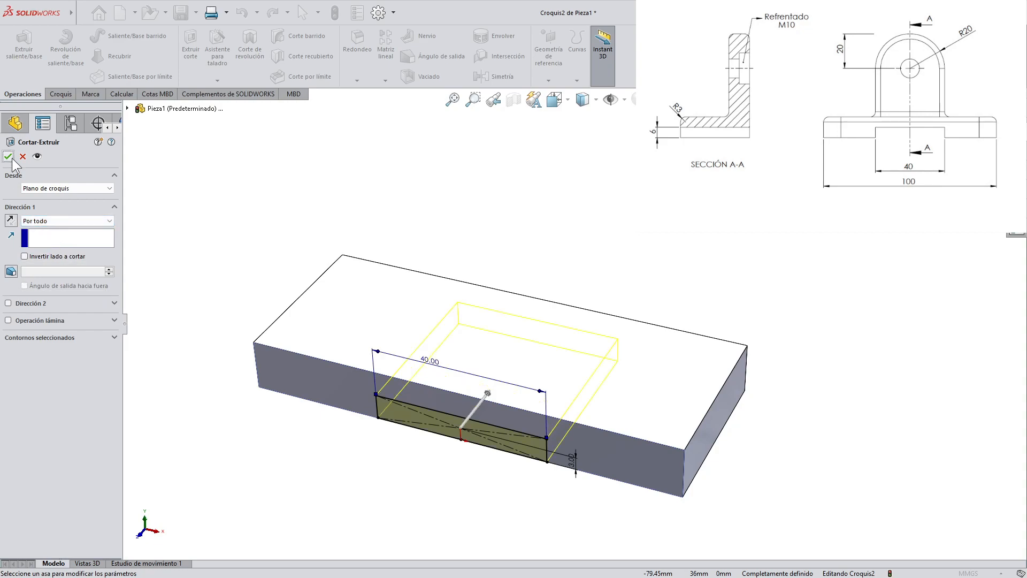
{"action": "middle_click_drag", "start_coordinate": [303, 355], "coordinate": [327, 419]}
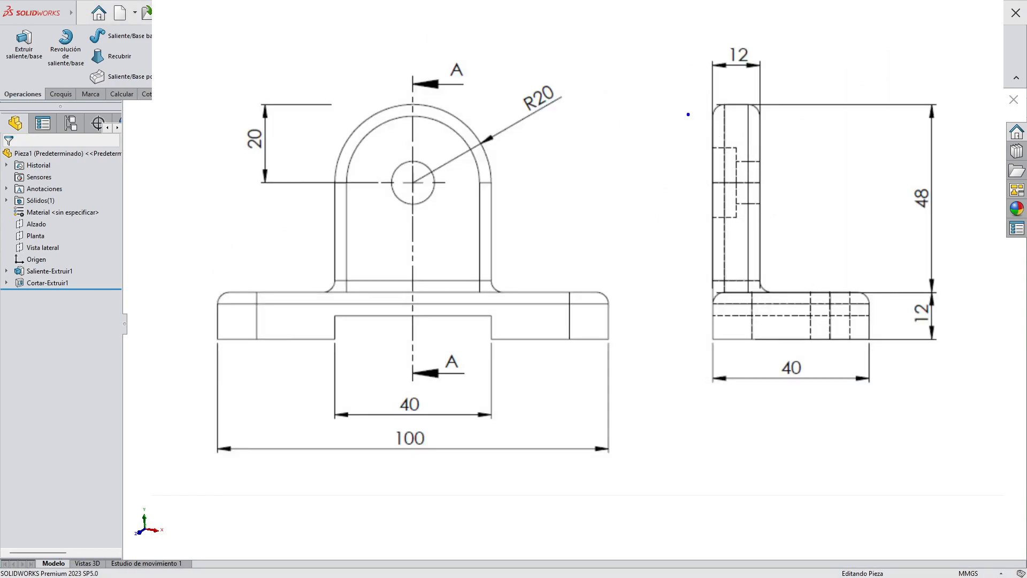
Examine the reference drawing for the upright plate's profile, thickness, width, top radius and height
{"action": "mouse_move", "coordinate": [710, 106]}
{"action": "left_mouse_down", "text": "ctrl"}
{"action": "mouse_move", "coordinate": [765, 290]}
{"action": "mouse_move", "coordinate": [786, 217]}
{"action": "mouse_move", "coordinate": [787, 105]}
{"action": "left_mouse_up", "text": "ctrl"}
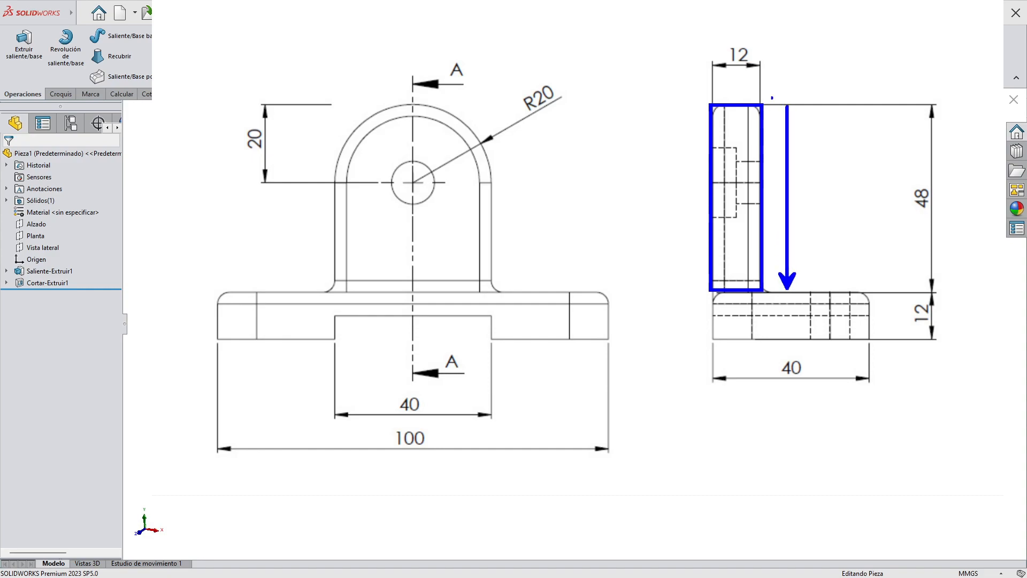
{"action": "left_click_drag", "start_coordinate": [702, 40], "coordinate": [773, 79], "text": "ctrl"}
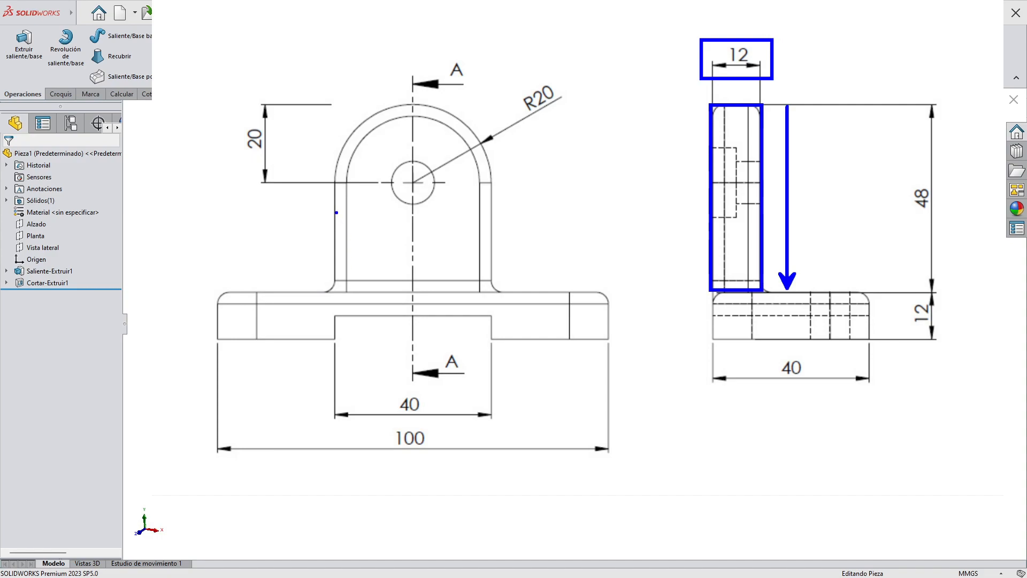
{"action": "left_click_drag", "start_coordinate": [335, 212], "coordinate": [336, 348], "text": "shift"}
{"action": "left_click_drag", "start_coordinate": [493, 211], "coordinate": [493, 347], "text": "shift"}
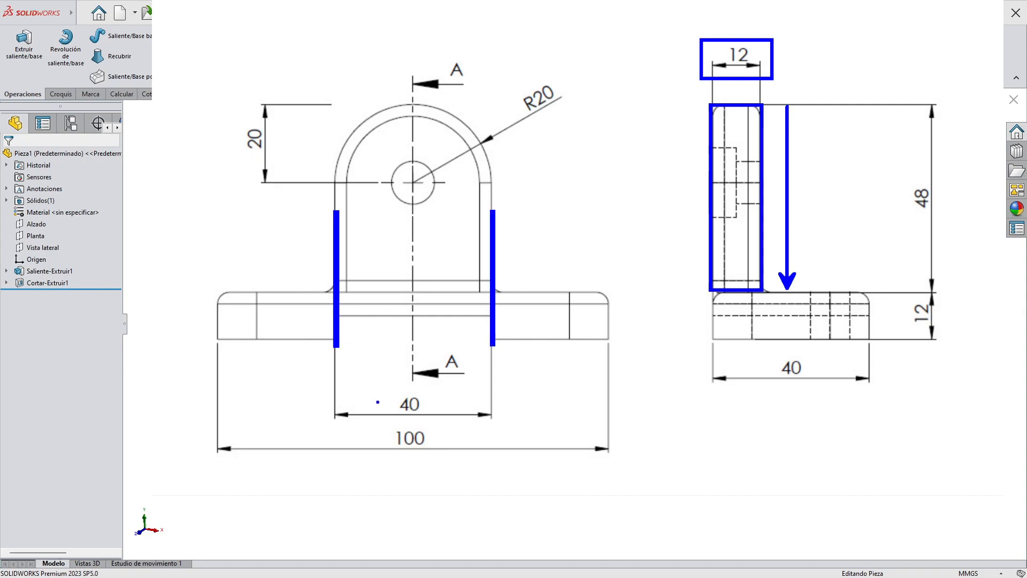
{"action": "left_click_drag", "start_coordinate": [383, 392], "coordinate": [431, 415]}
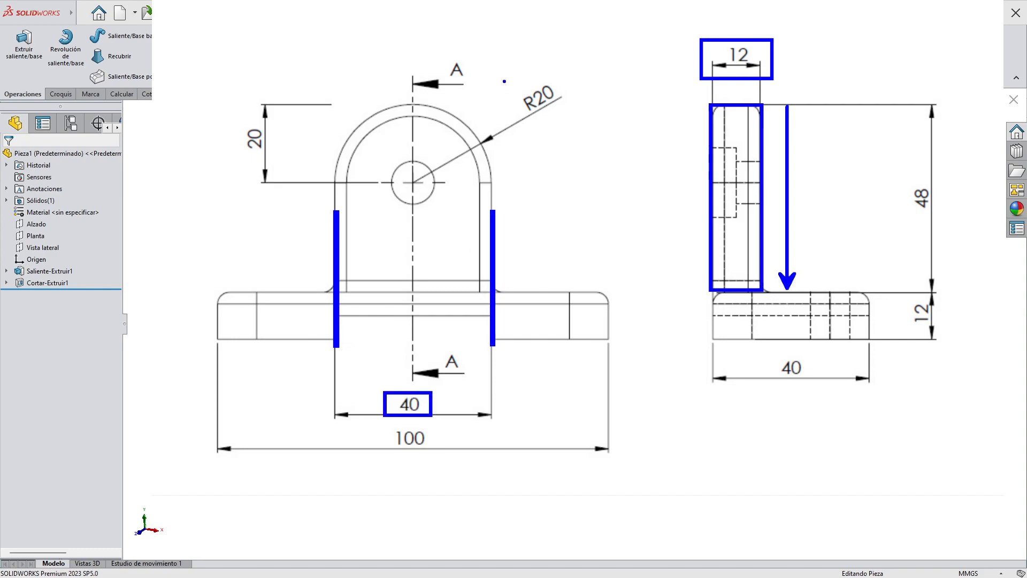
{"action": "left_click_drag", "start_coordinate": [509, 73], "coordinate": [575, 127]}
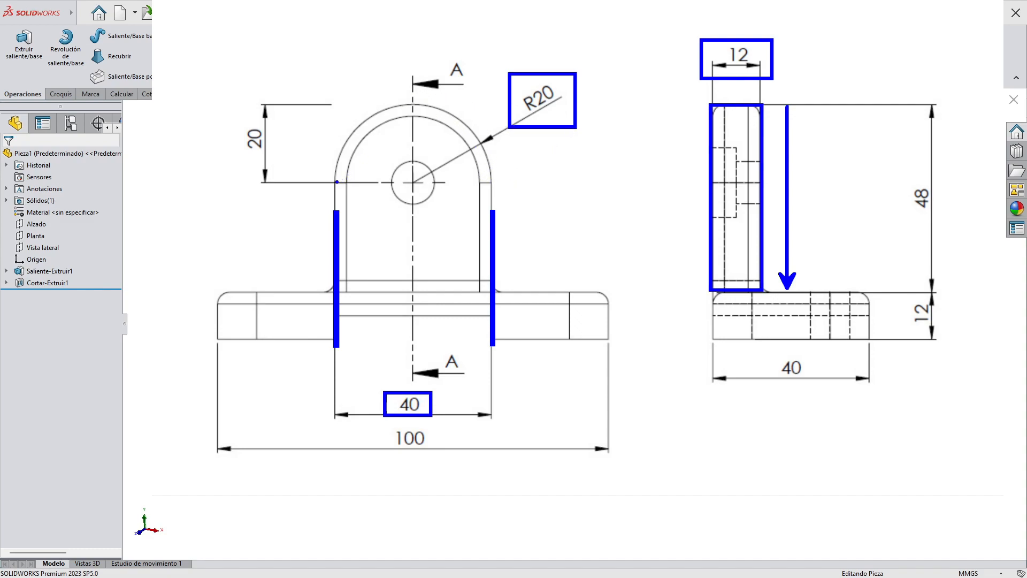
{"action": "left_click_drag", "start_coordinate": [338, 183], "coordinate": [489, 181]}
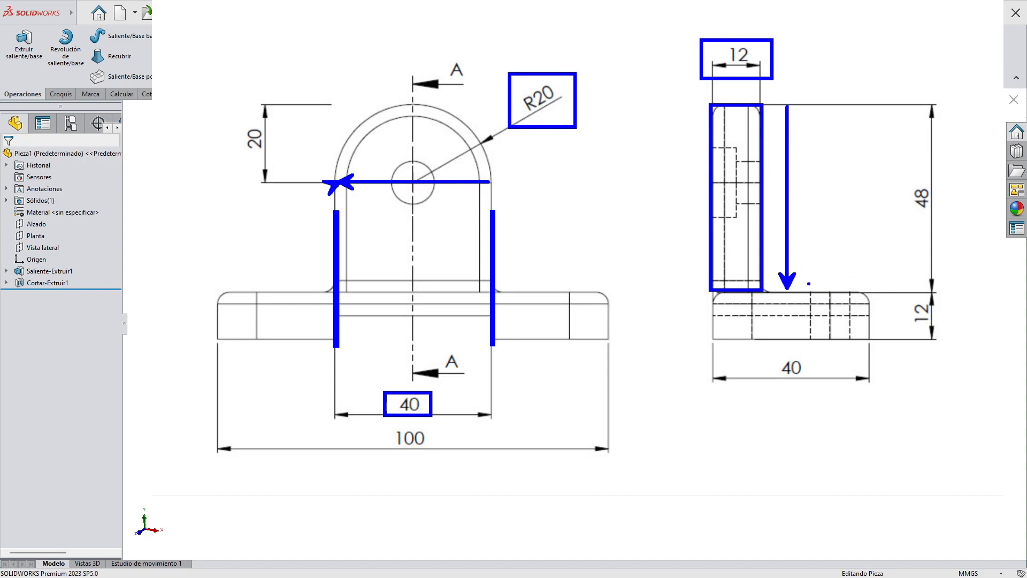
{"action": "left_click_drag", "start_coordinate": [827, 288], "coordinate": [827, 250]}
{"action": "key", "text": "Escape"}
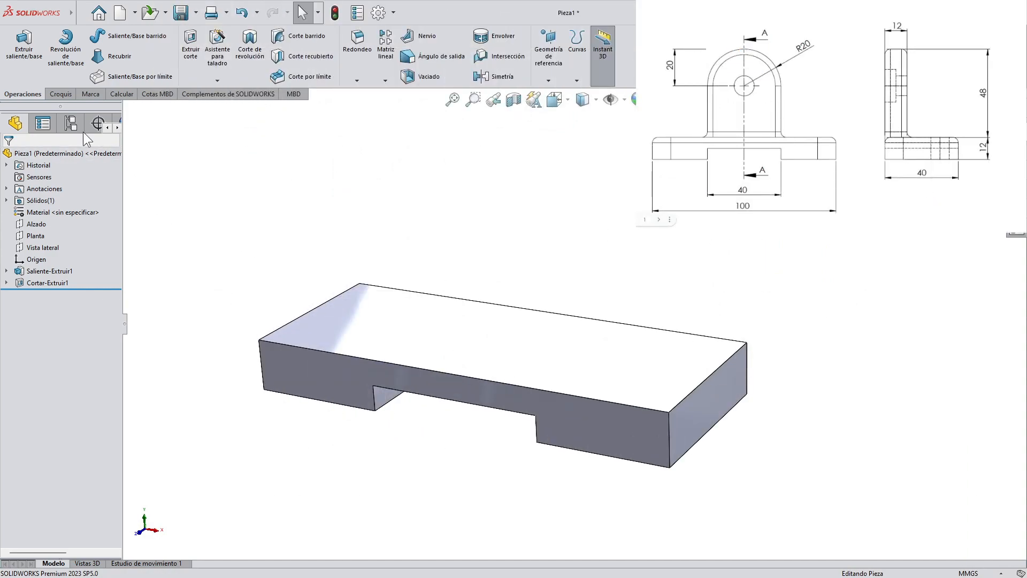
Start a new sketch on the base's top face
{"action": "left_click", "coordinate": [56, 96]}
{"action": "left_click", "coordinate": [417, 349]}
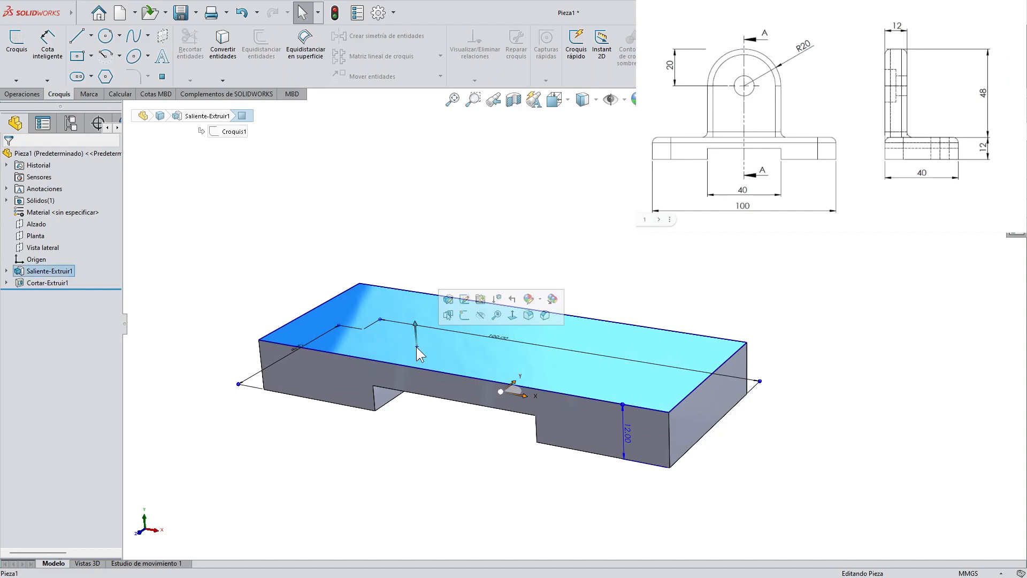
{"action": "left_click", "coordinate": [17, 41]}
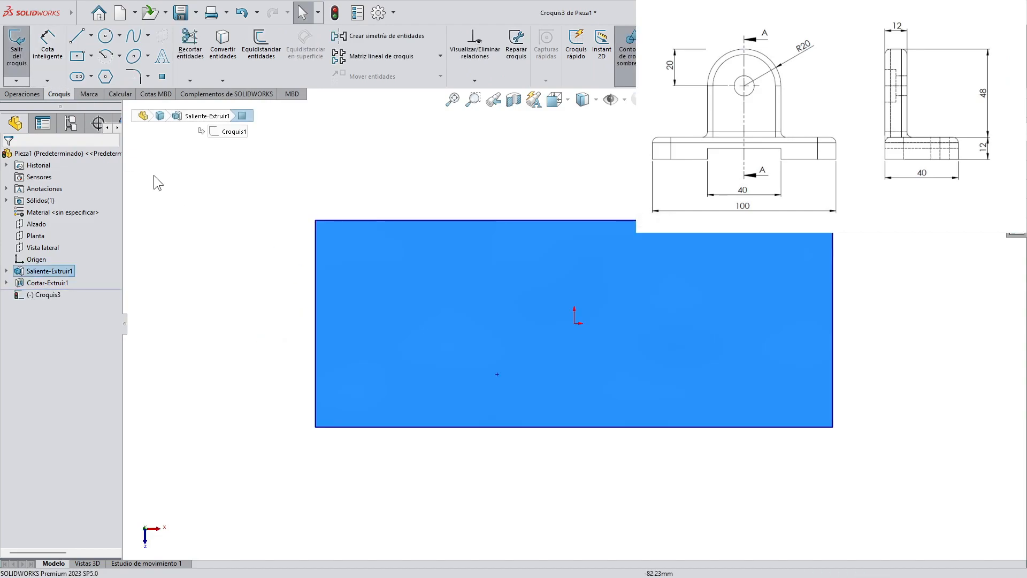
{"action": "left_click", "coordinate": [609, 196]}
{"action": "scroll", "coordinate": [771, 161], "scroll_direction": "up", "scroll_amount": 2}
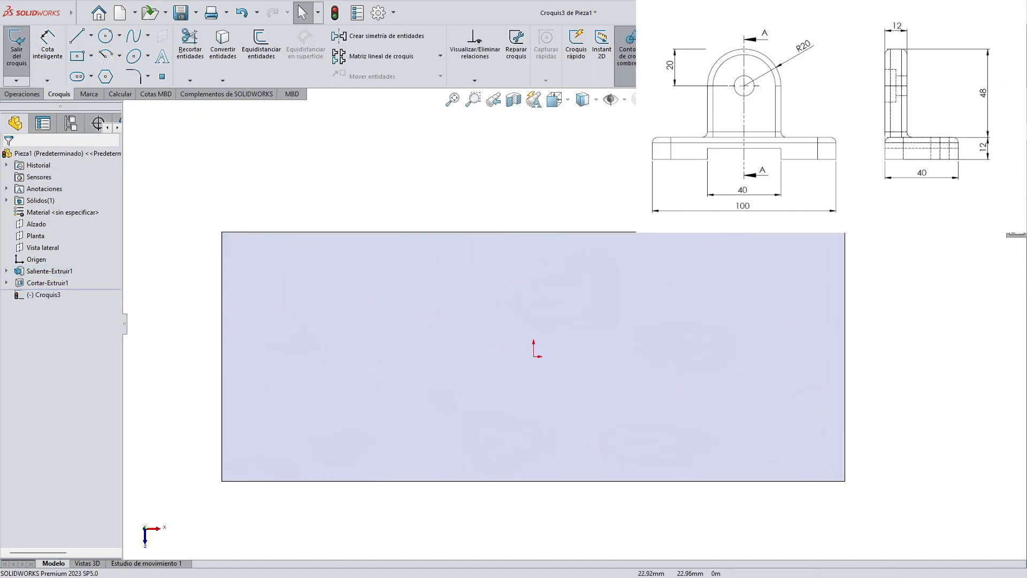
Draw a perpendicular construction line about 6.8 mm long inward from the midpoint of the base's rear long edge
{"action": "left_click", "coordinate": [91, 35]}
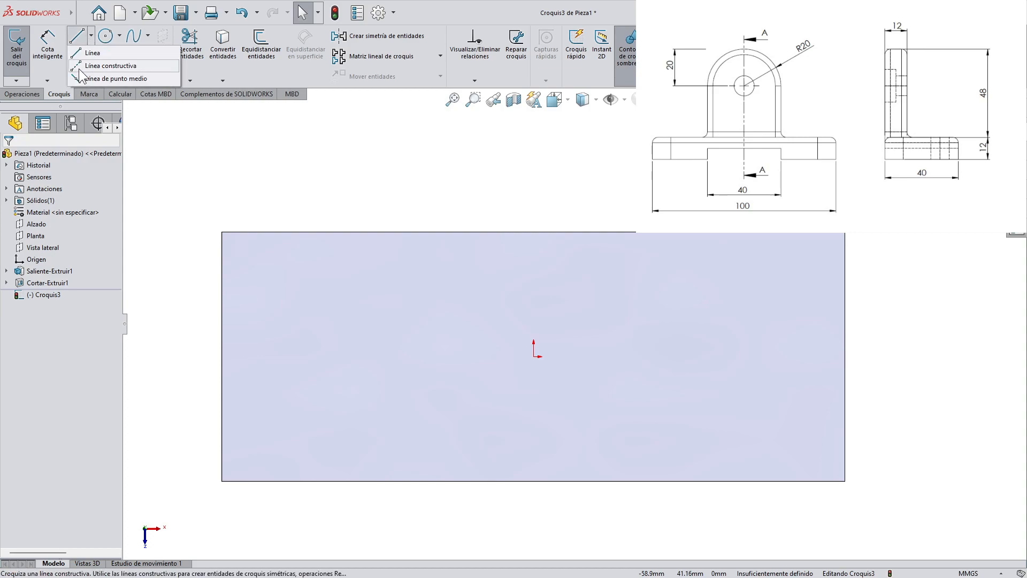
{"action": "left_click", "coordinate": [101, 65]}
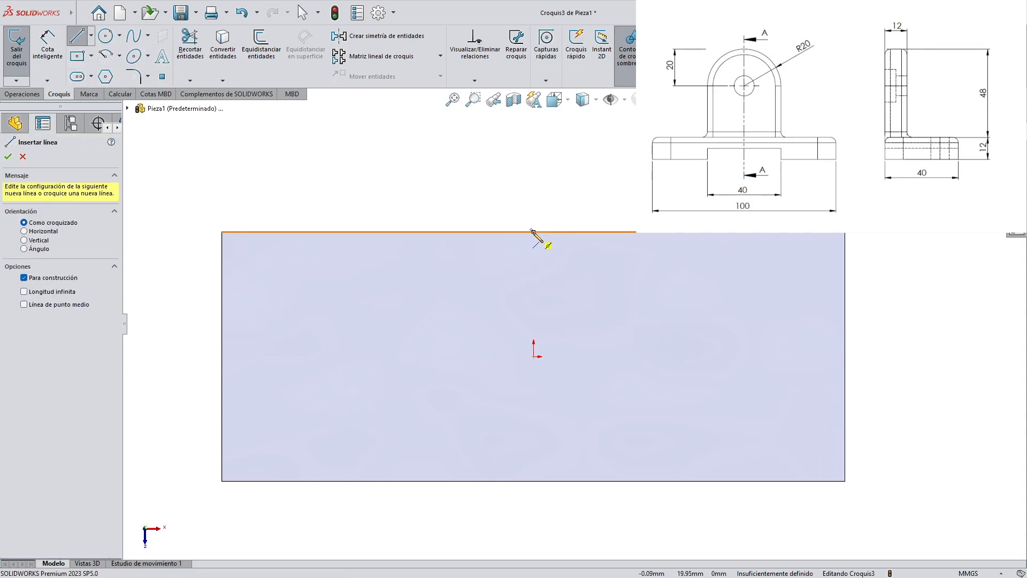
{"action": "left_click", "coordinate": [533, 232]}
{"action": "double_click", "coordinate": [534, 274]}
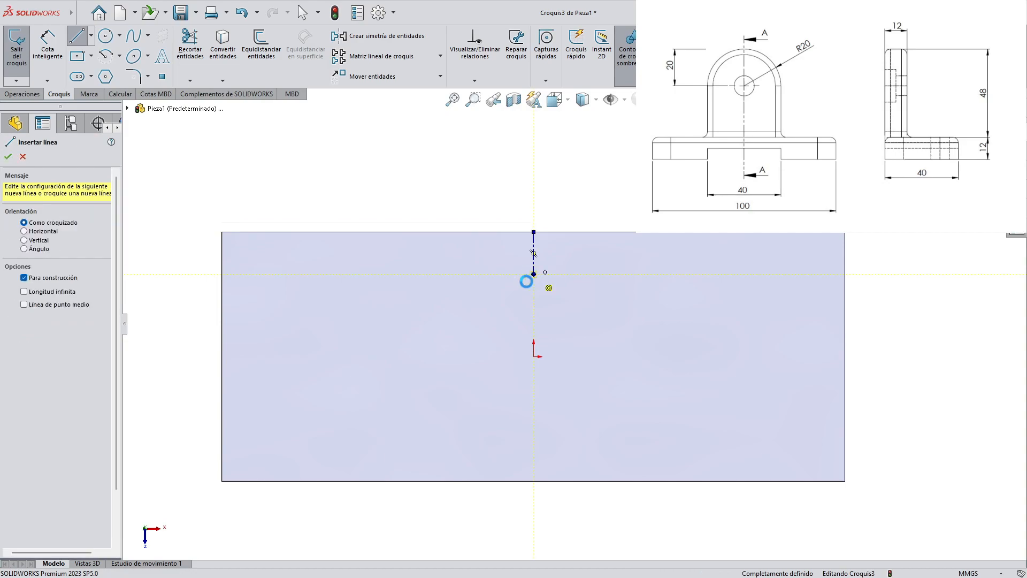
Dimension the construction line's length as 6 mm
{"action": "left_click", "coordinate": [57, 60]}
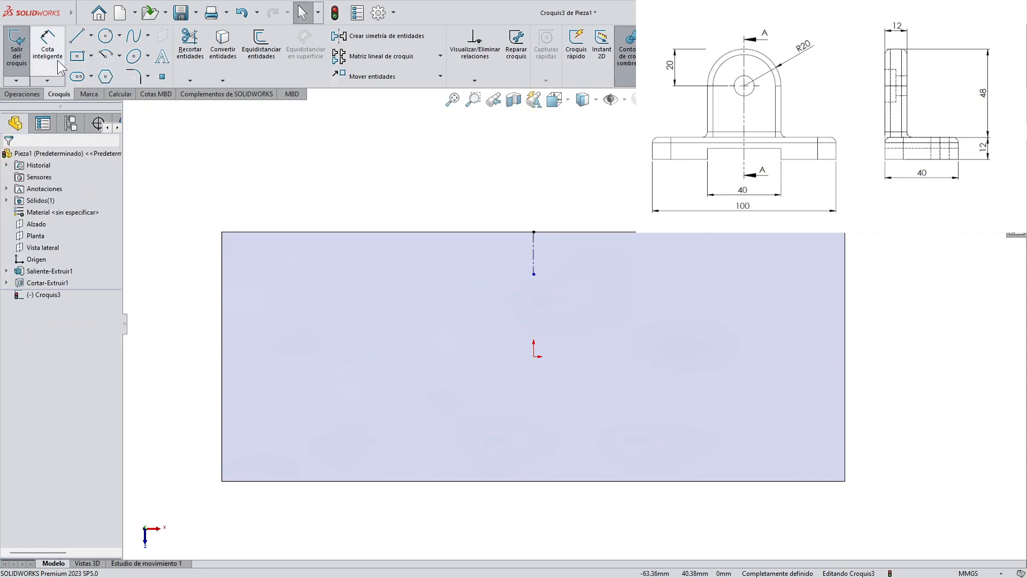
{"action": "left_click", "coordinate": [533, 268]}
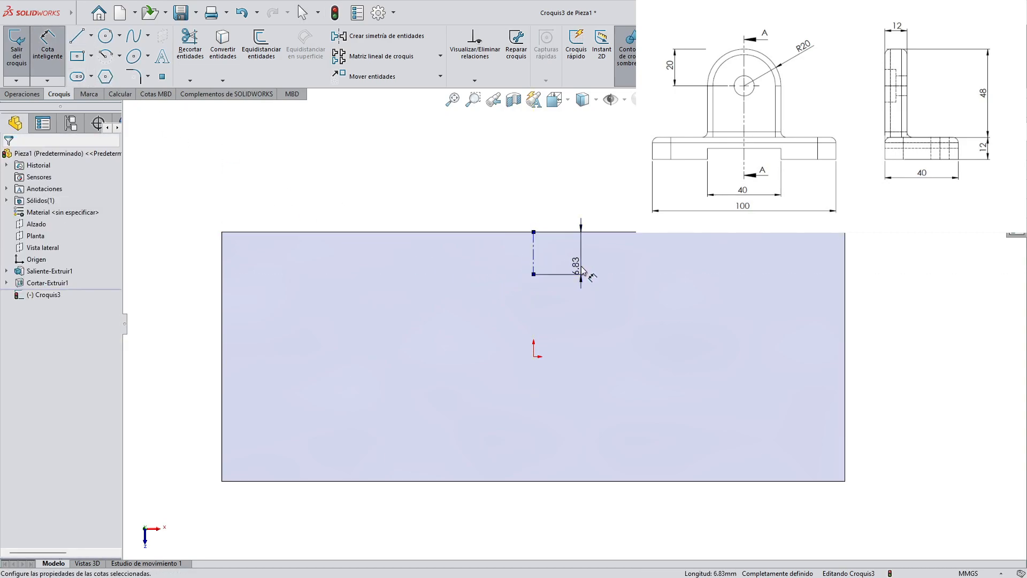
{"action": "left_click", "coordinate": [582, 271]}
{"action": "type", "text": "6"}
{"action": "key", "text": "Return"}
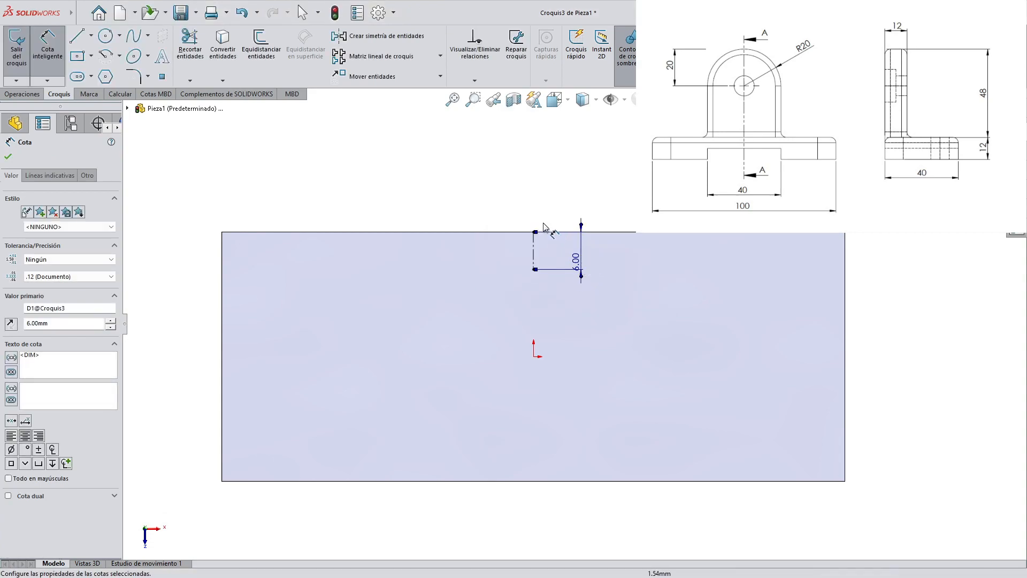
{"action": "key", "text": "Escape"}
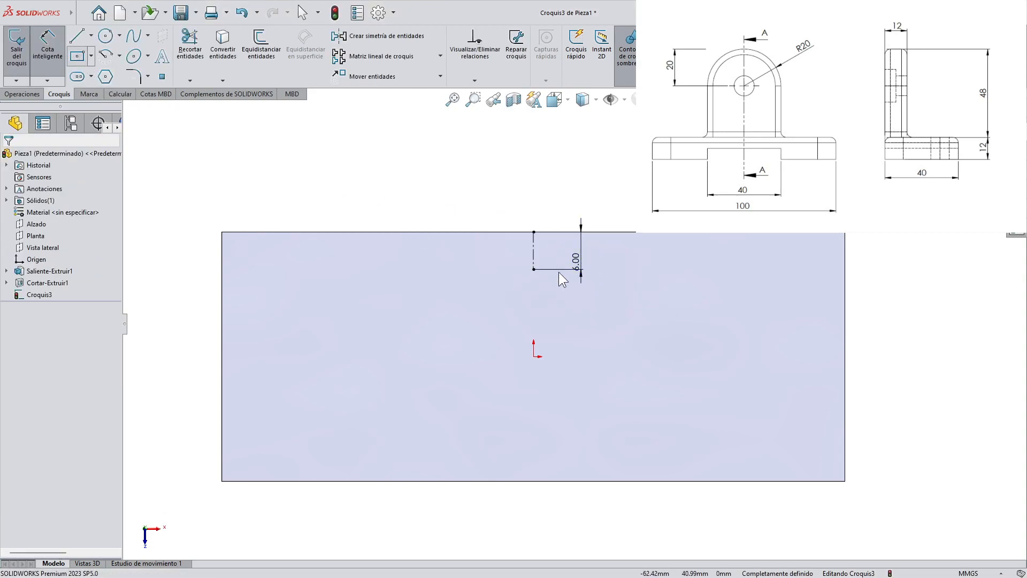
Try a center rectangle from the construction line's free end, reaching the base's rear edge, and undo it
{"action": "left_click", "coordinate": [533, 269]}
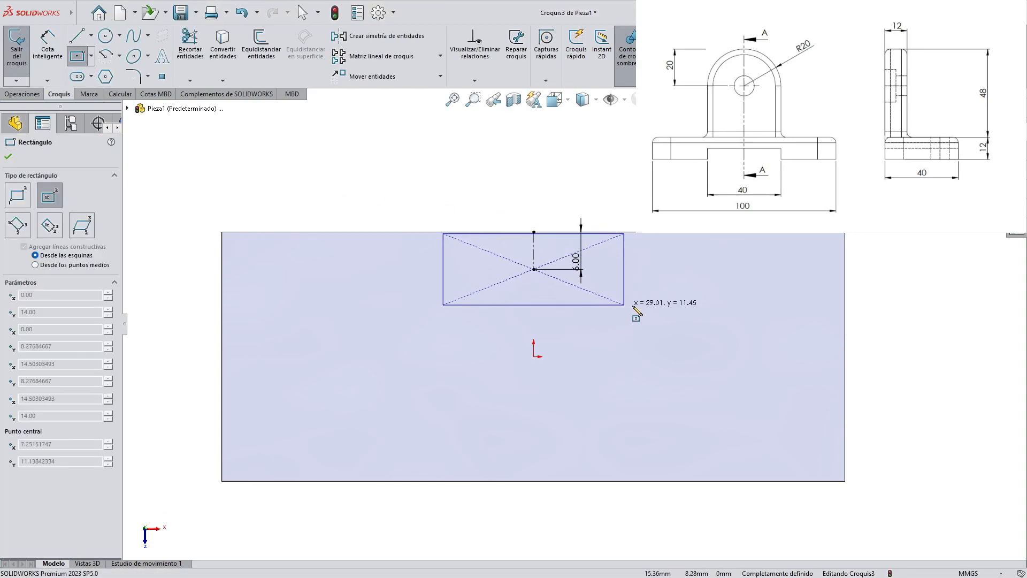
{"action": "left_click", "coordinate": [685, 232]}
{"action": "key", "text": "Escape"}
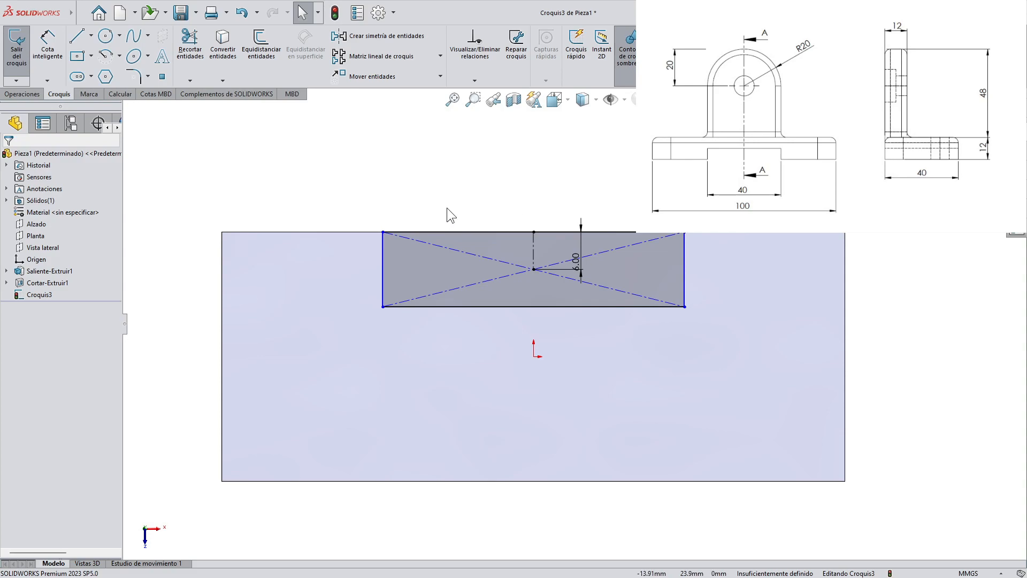
{"action": "left_click", "coordinate": [242, 11]}
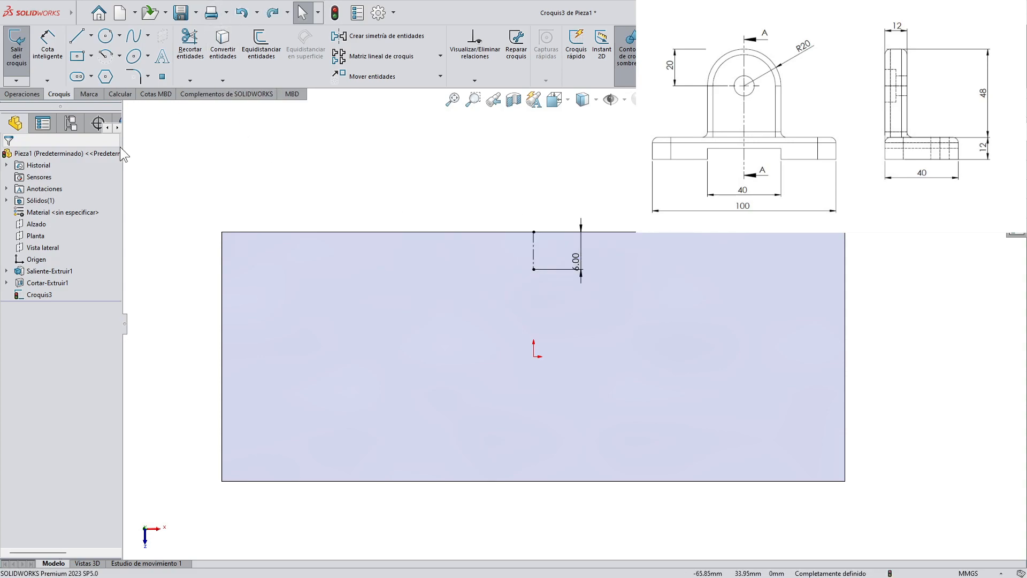
Sketch a corner rectangle from the base's rear edge around the construction line and stretch its sides freely
{"action": "left_click", "coordinate": [92, 56]}
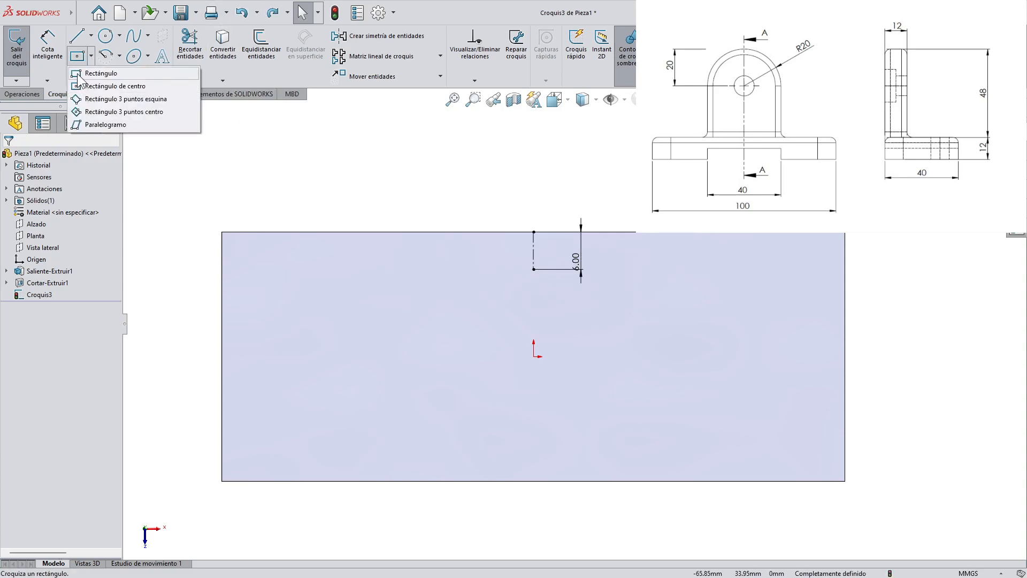
{"action": "left_click", "coordinate": [88, 74]}
{"action": "mouse_move", "coordinate": [401, 232]}
{"action": "left_mouse_down"}
{"action": "mouse_move", "coordinate": [630, 321]}
{"action": "mouse_move", "coordinate": [724, 301]}
{"action": "left_mouse_up"}
{"action": "key", "text": "Escape"}
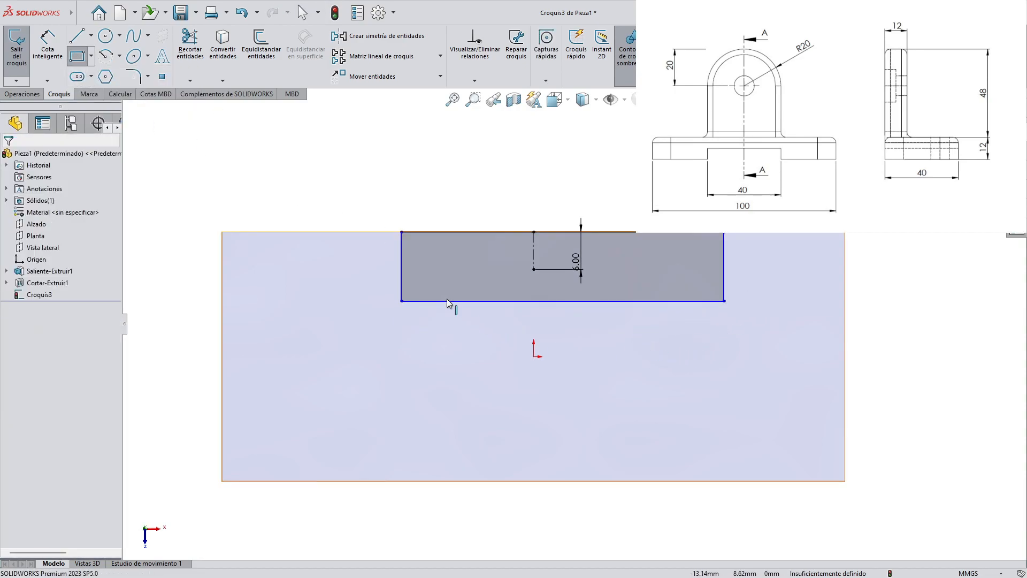
{"action": "left_click_drag", "start_coordinate": [400, 255], "coordinate": [360, 264]}
{"action": "left_click_drag", "start_coordinate": [724, 264], "coordinate": [759, 265]}
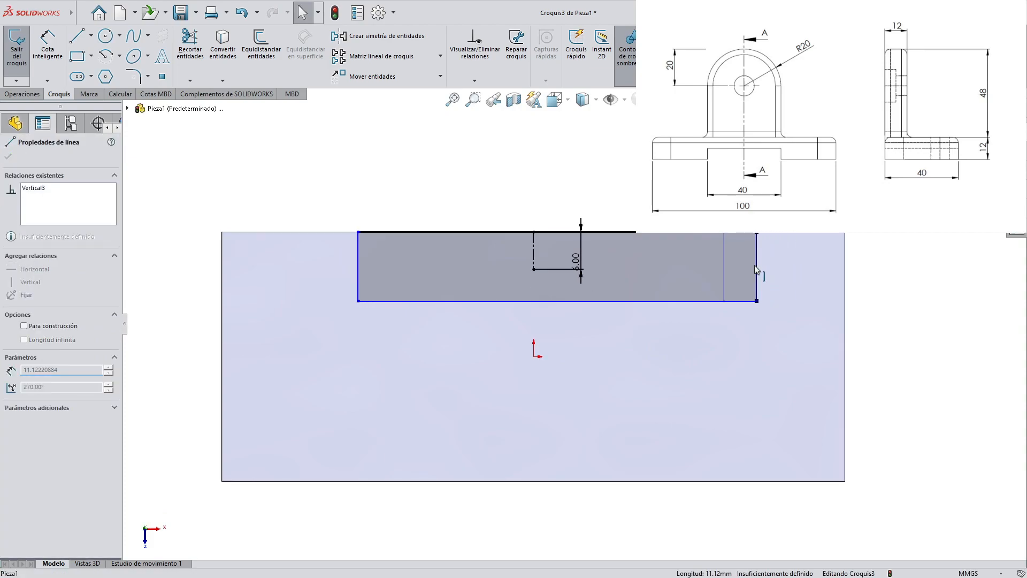
{"action": "mouse_move", "coordinate": [686, 303]}
{"action": "left_mouse_down"}
{"action": "mouse_move", "coordinate": [688, 337]}
{"action": "mouse_move", "coordinate": [688, 311]}
{"action": "left_mouse_up"}
Undo the corner rectangle and the changes to its sides
{"action": "left_click", "coordinate": [244, 14]}
{"action": "left_click", "coordinate": [245, 15]}
{"action": "left_click", "coordinate": [244, 16]}
{"action": "left_click", "coordinate": [244, 16]}
{"action": "left_click", "coordinate": [242, 17]}
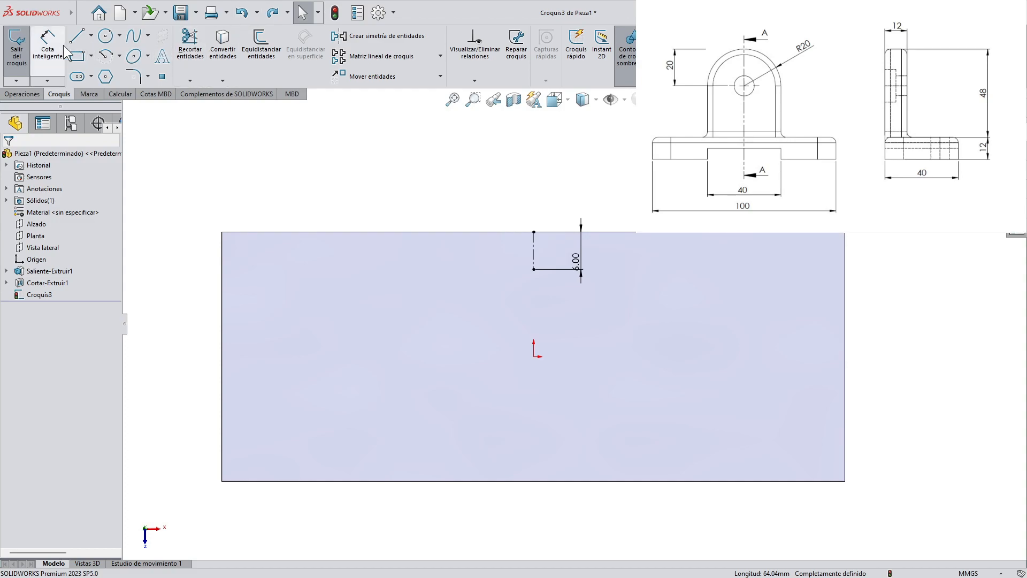
Sketch a center rectangle about 48 mm wide from the construction line's free end, with one long side on the base's rear edge
{"action": "left_click", "coordinate": [91, 55]}
{"action": "left_click", "coordinate": [81, 86]}
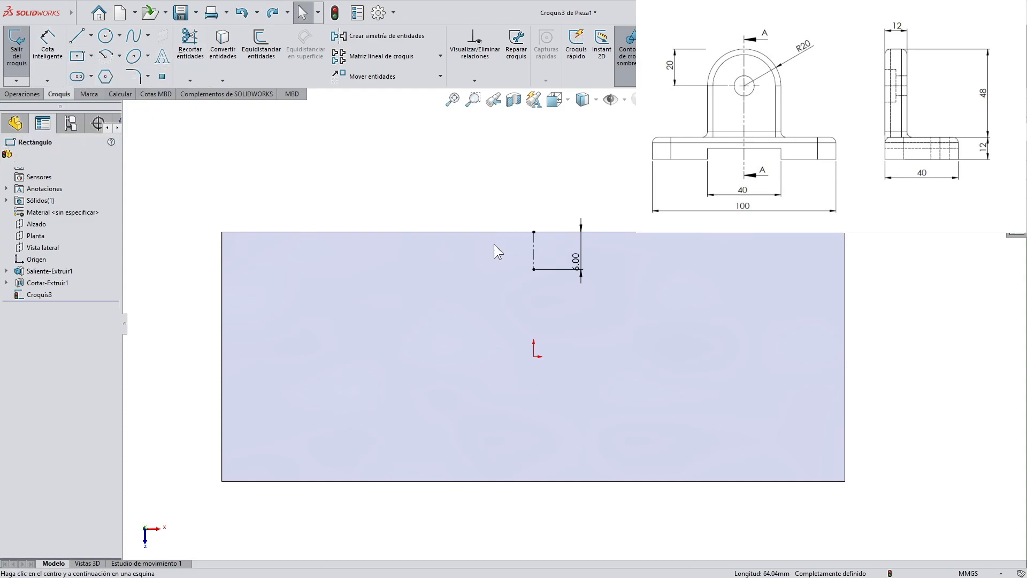
{"action": "left_click", "coordinate": [534, 268]}
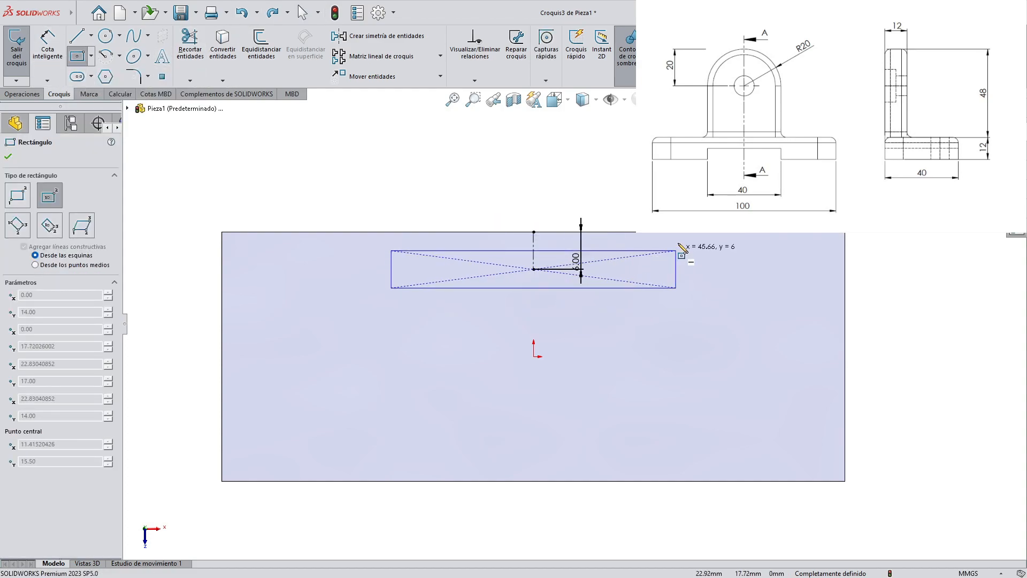
{"action": "left_click", "coordinate": [682, 231]}
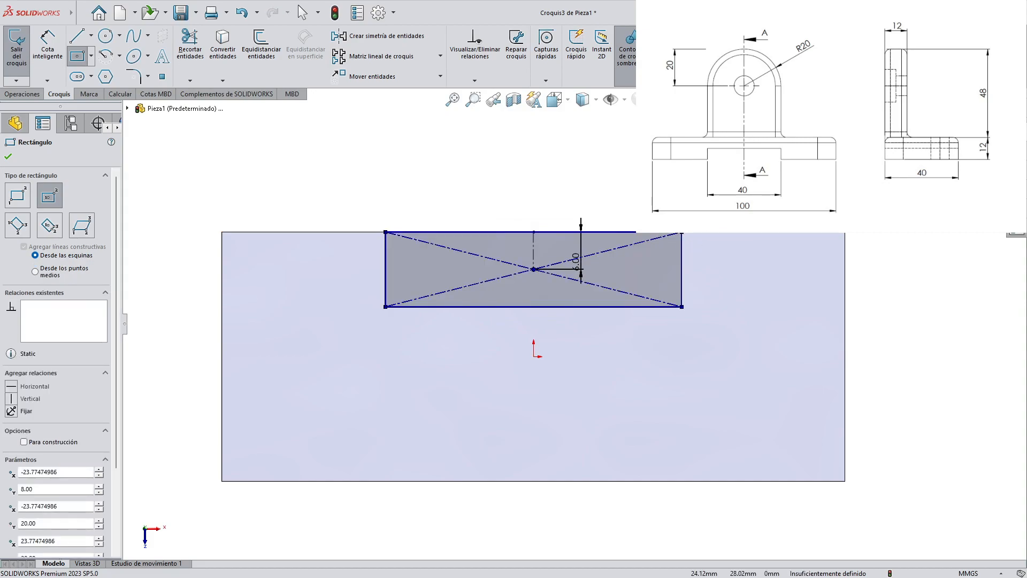
{"action": "key", "text": "Escape"}
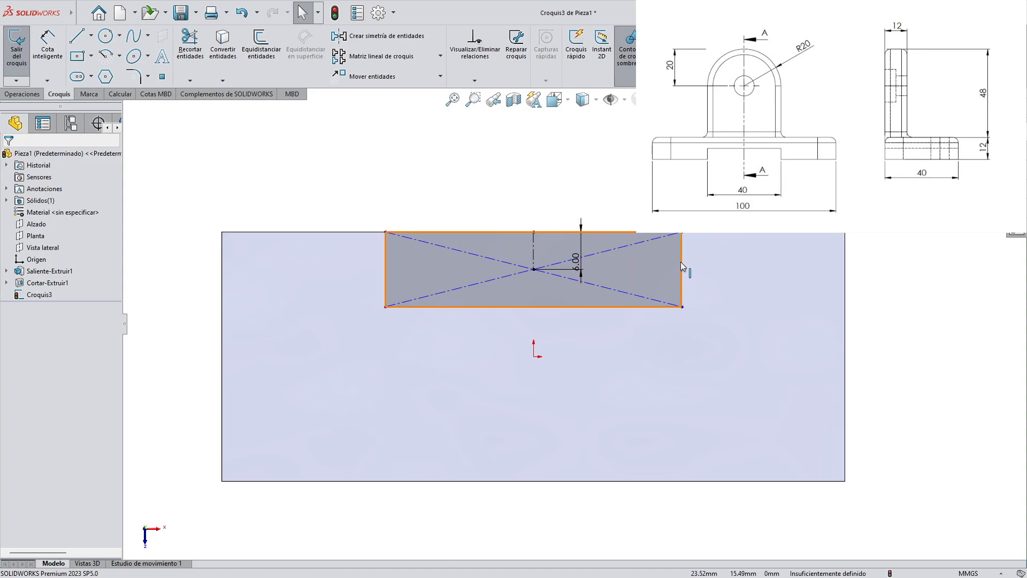
Dimension the rectangle's long side along the base's rear edge and set it to 40 mm
{"action": "left_click", "coordinate": [47, 44]}
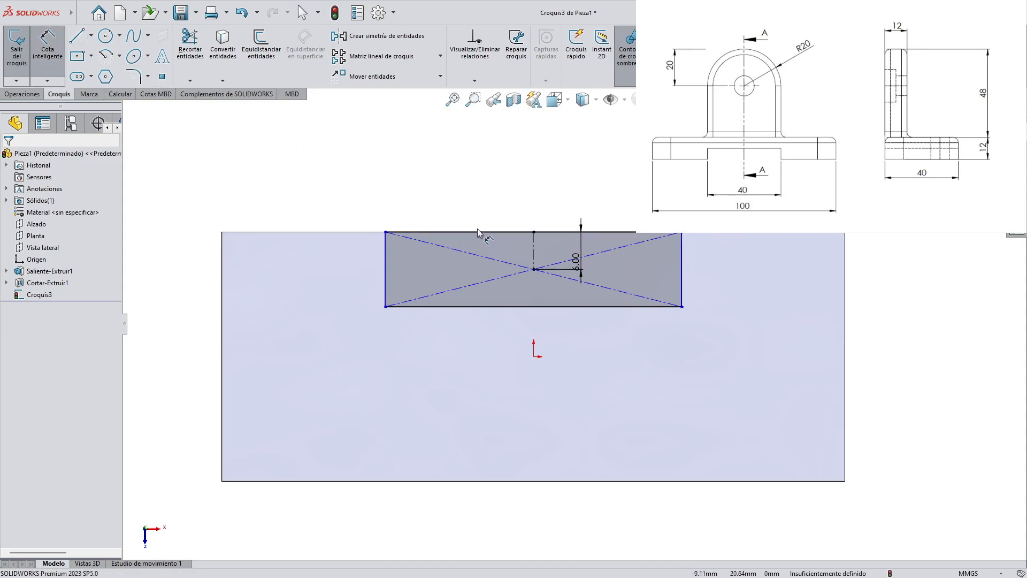
{"action": "left_click", "coordinate": [479, 233]}
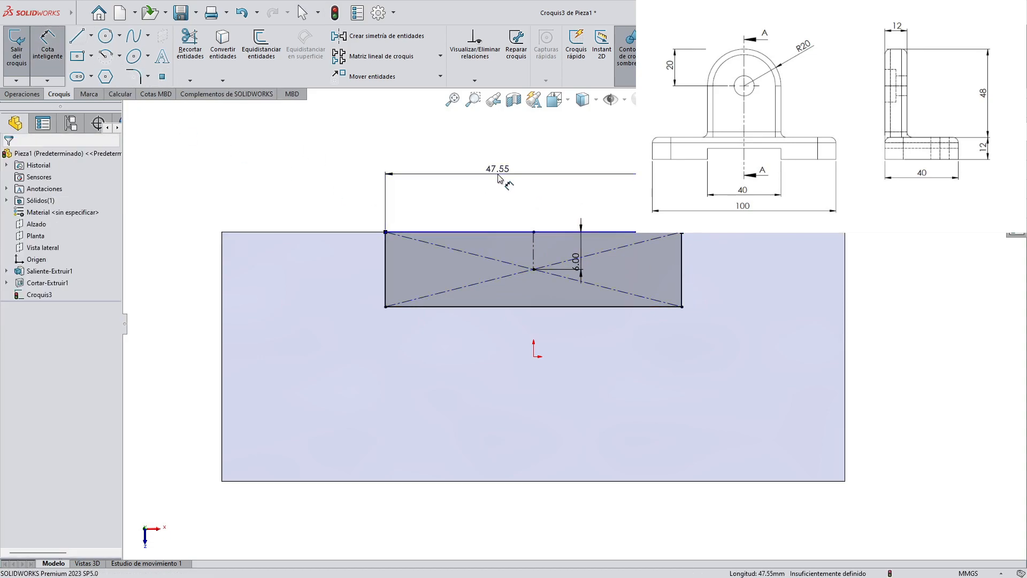
{"action": "left_click", "coordinate": [498, 178]}
{"action": "type", "text": "40"}
{"action": "key", "text": "Return"}
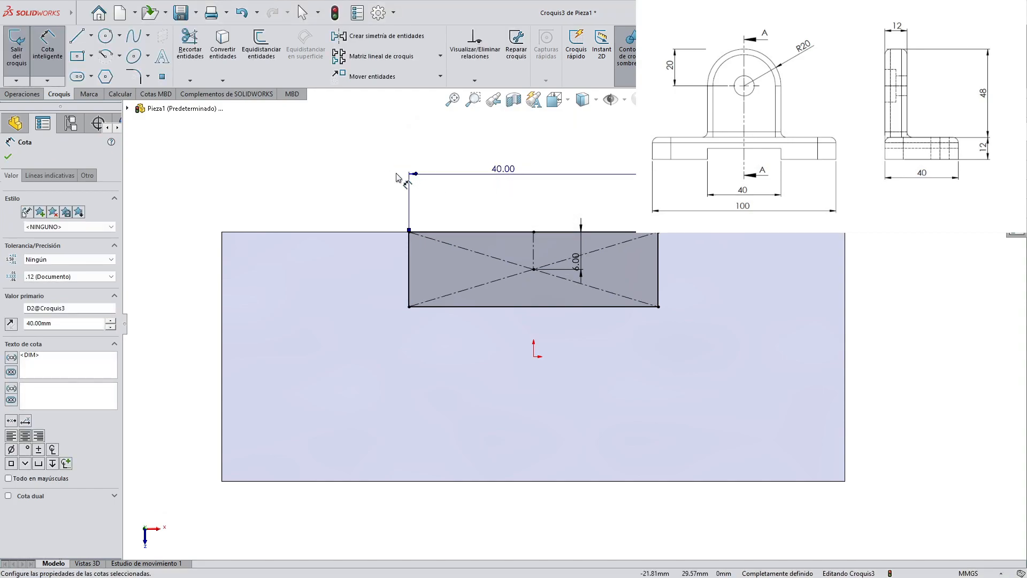
Extrude the rectangle upward 48 mm from the base's top face as a boss merged with the base
{"action": "left_click", "coordinate": [21, 95]}
{"action": "left_click", "coordinate": [35, 61]}
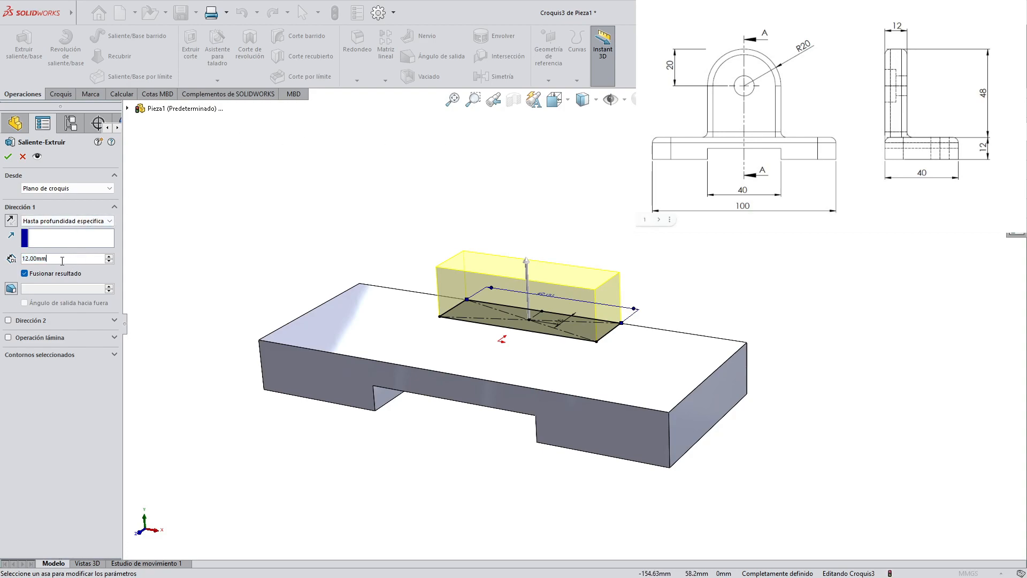
{"action": "type", "text": "48"}
{"action": "key", "text": "Return"}
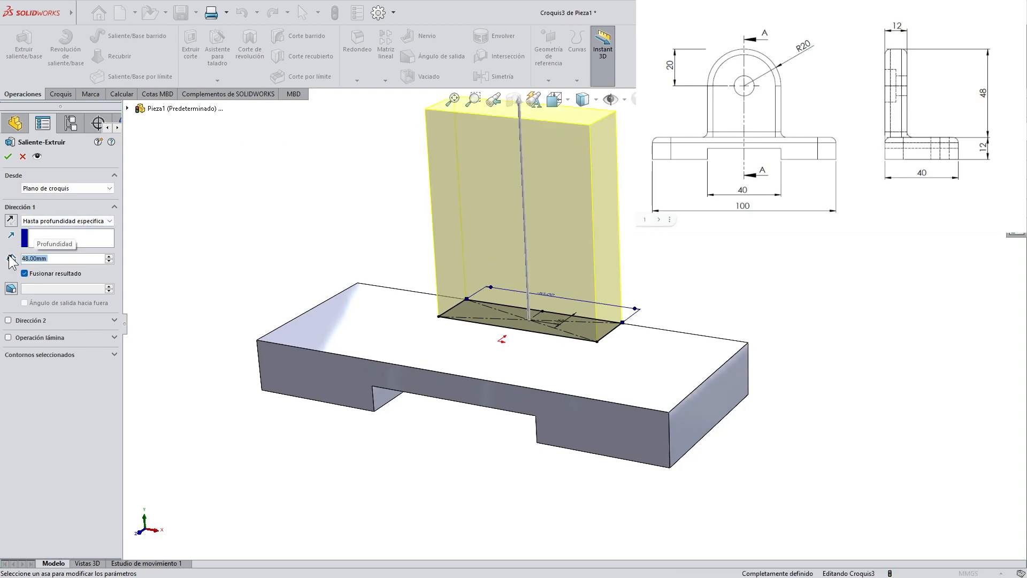
{"action": "left_click", "coordinate": [8, 156]}
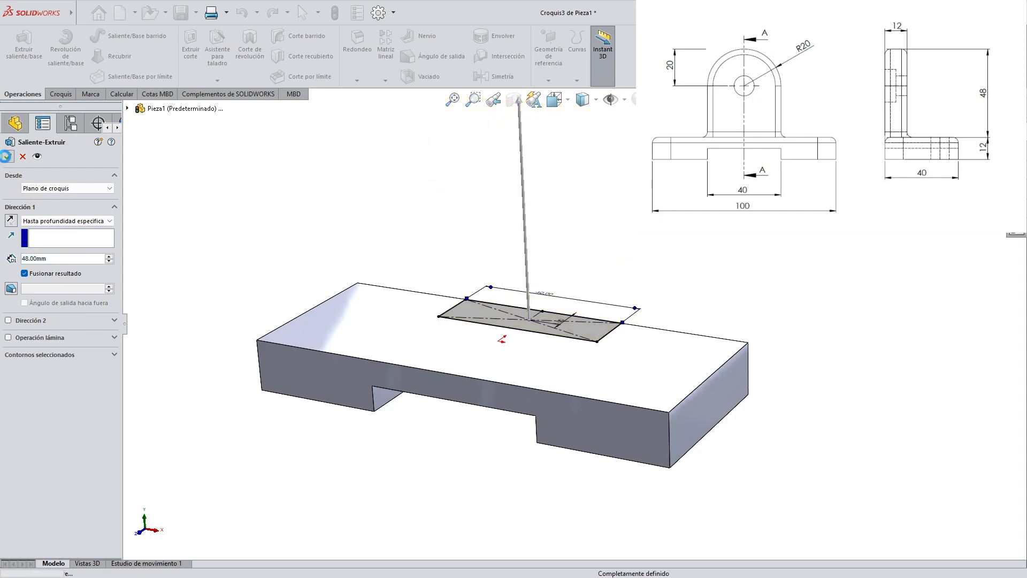
{"action": "scroll", "coordinate": [604, 179], "scroll_direction": "up", "scroll_amount": 3}
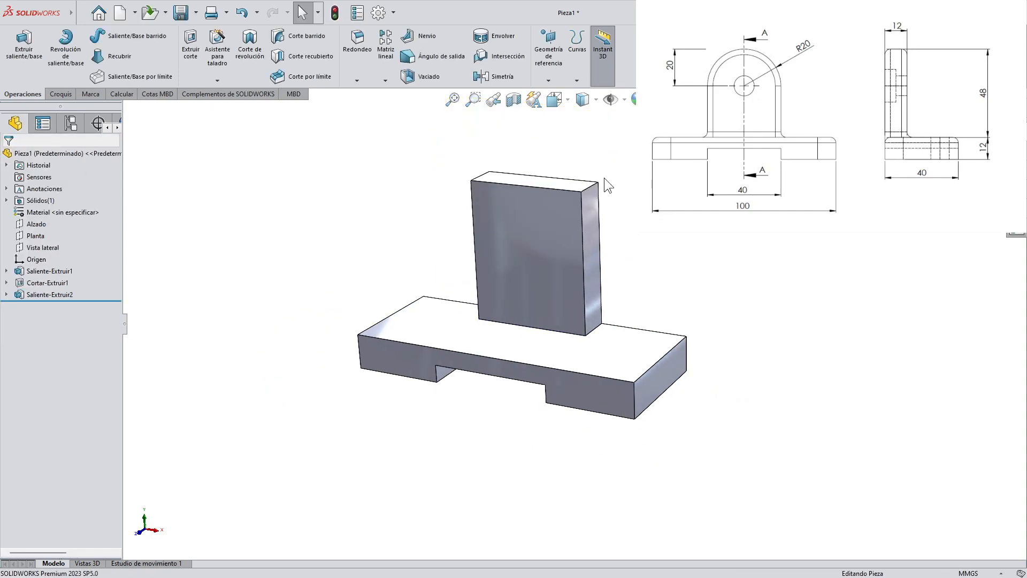
{"action": "scroll", "coordinate": [484, 470], "scroll_direction": "down", "scroll_amount": 3}
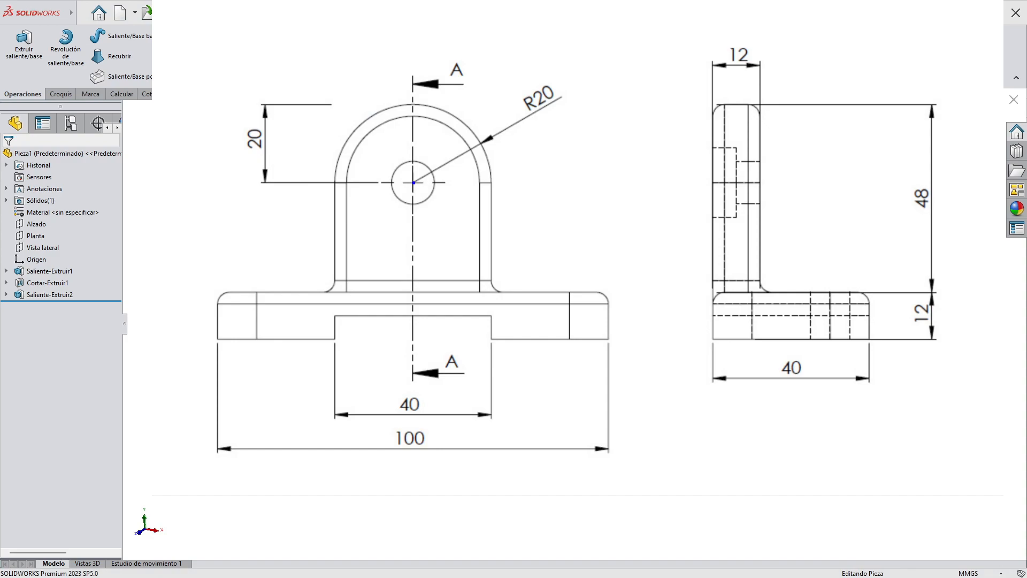
Examine the upright plate's rounded top, its radius and the plate width on the reference drawing's front view
{"action": "left_click_drag", "start_coordinate": [413, 183], "coordinate": [484, 141]}
{"action": "left_click_drag", "start_coordinate": [511, 73], "coordinate": [564, 119]}
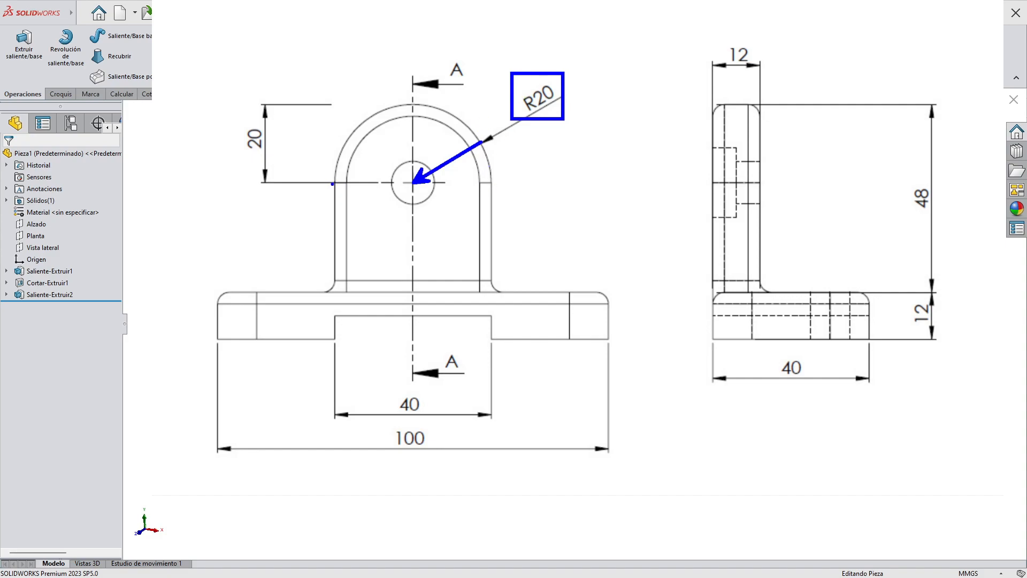
{"action": "left_click_drag", "start_coordinate": [336, 178], "coordinate": [337, 241]}
{"action": "left_click_drag", "start_coordinate": [490, 177], "coordinate": [490, 250]}
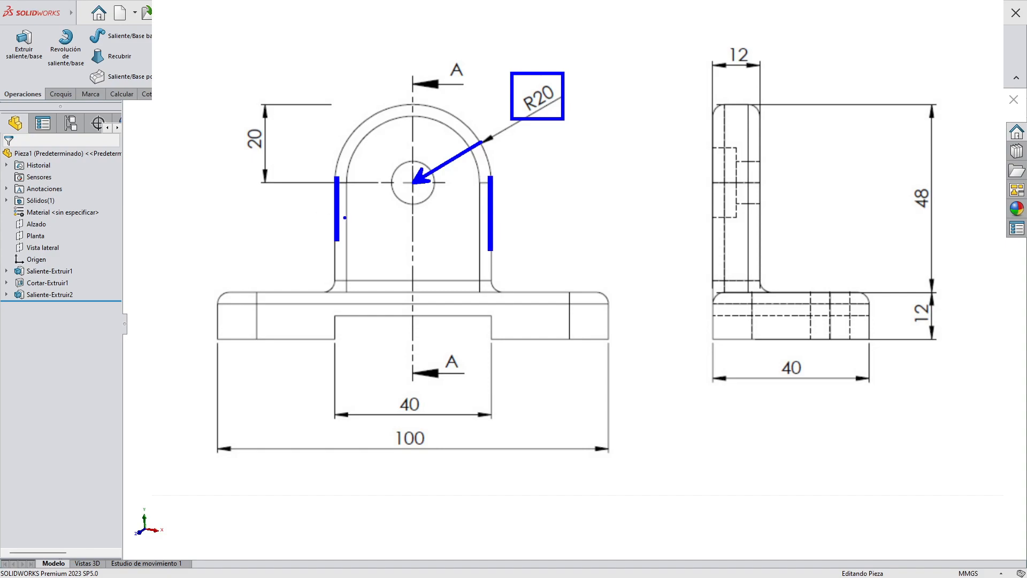
{"action": "left_click_drag", "start_coordinate": [339, 218], "coordinate": [485, 217]}
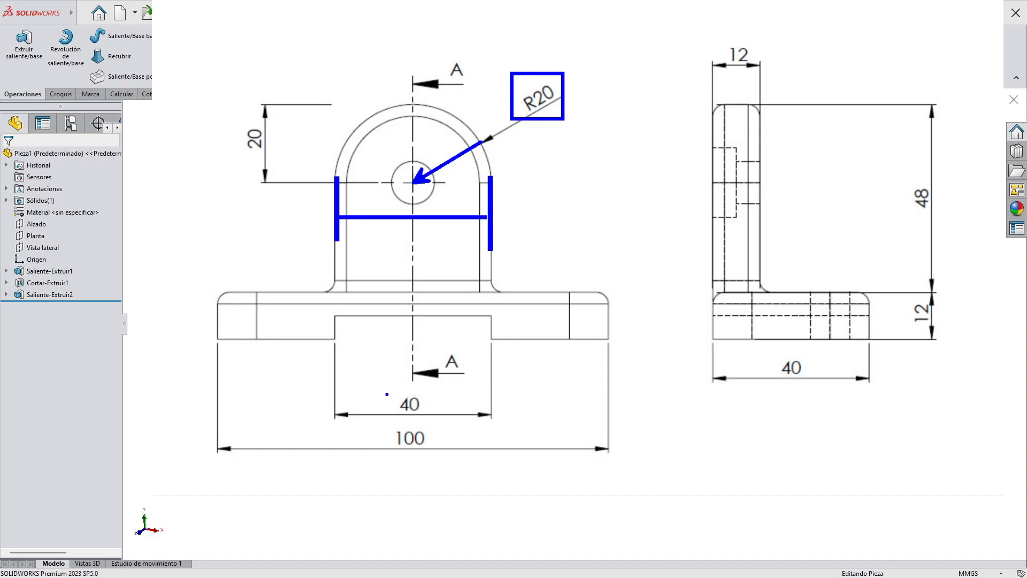
{"action": "left_click_drag", "start_coordinate": [388, 388], "coordinate": [430, 424]}
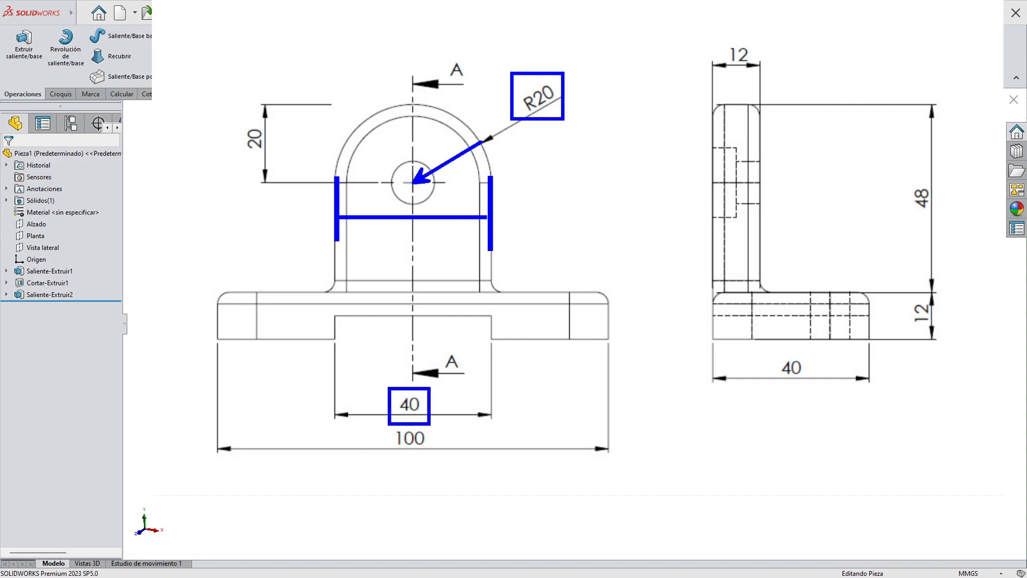
{"action": "mouse_move", "coordinate": [490, 176]}
{"action": "left_mouse_down"}
{"action": "mouse_move", "coordinate": [475, 140]}
{"action": "mouse_move", "coordinate": [435, 111]}
{"action": "mouse_move", "coordinate": [384, 110]}
{"action": "mouse_move", "coordinate": [342, 150]}
{"action": "mouse_move", "coordinate": [334, 176]}
{"action": "left_mouse_up"}
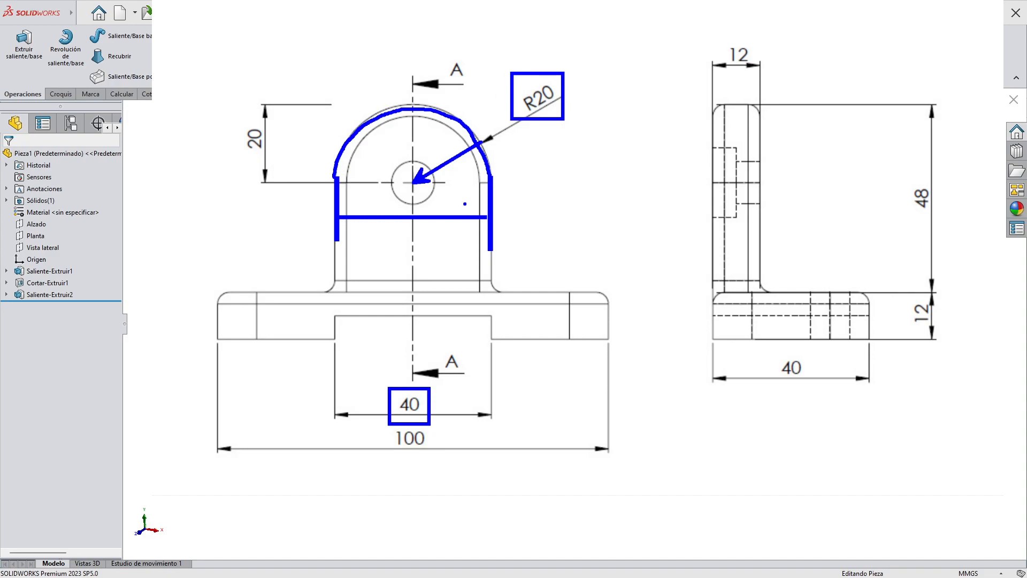
{"action": "key", "text": "Escape"}
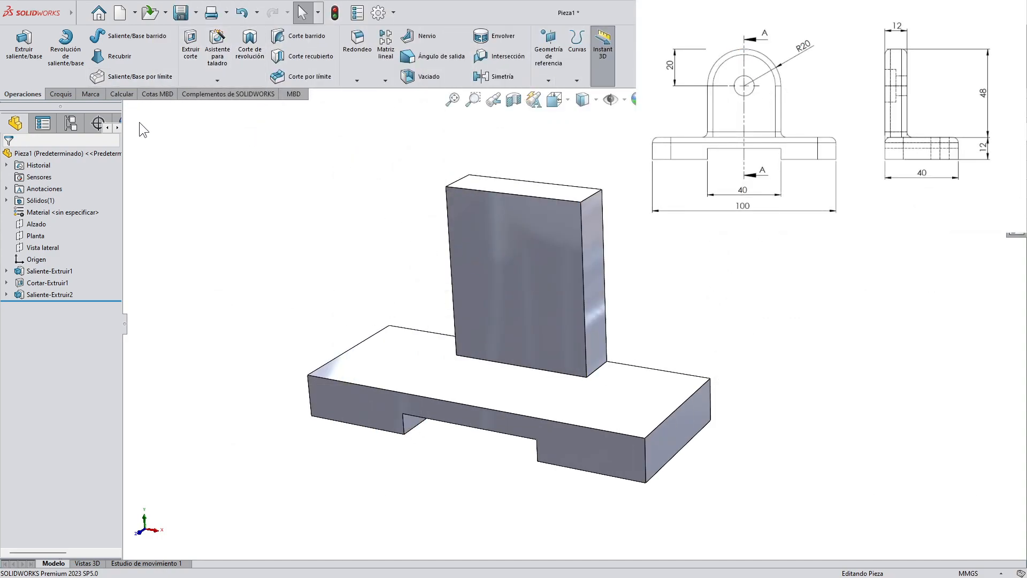
Apply a full round fillet to the upright plate, with its top face as center set and its two narrow side faces as side sets
{"action": "left_click", "coordinate": [355, 56]}
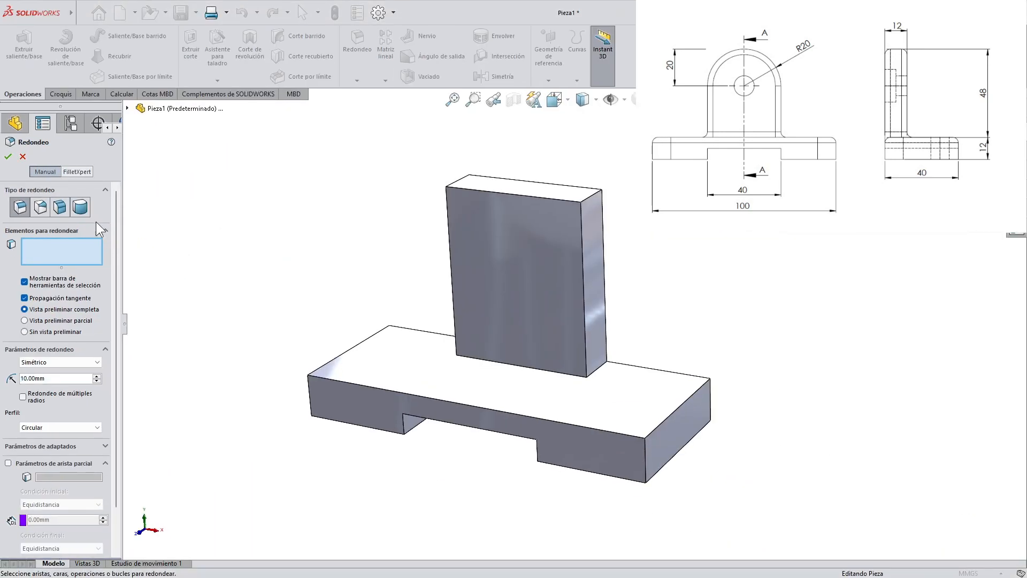
{"action": "left_click", "coordinate": [169, 191]}
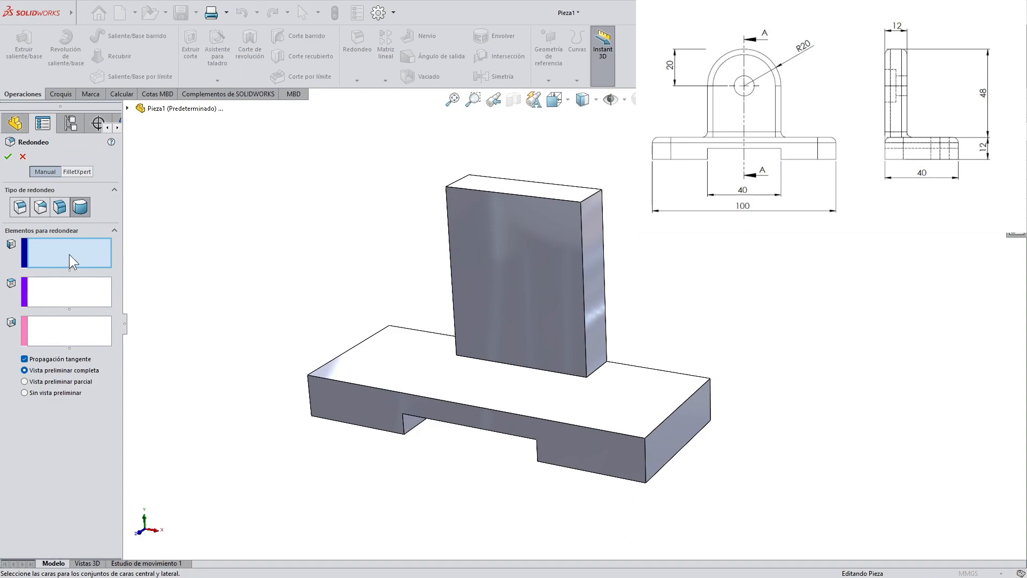
{"action": "middle_click_drag", "start_coordinate": [298, 247], "coordinate": [408, 259]}
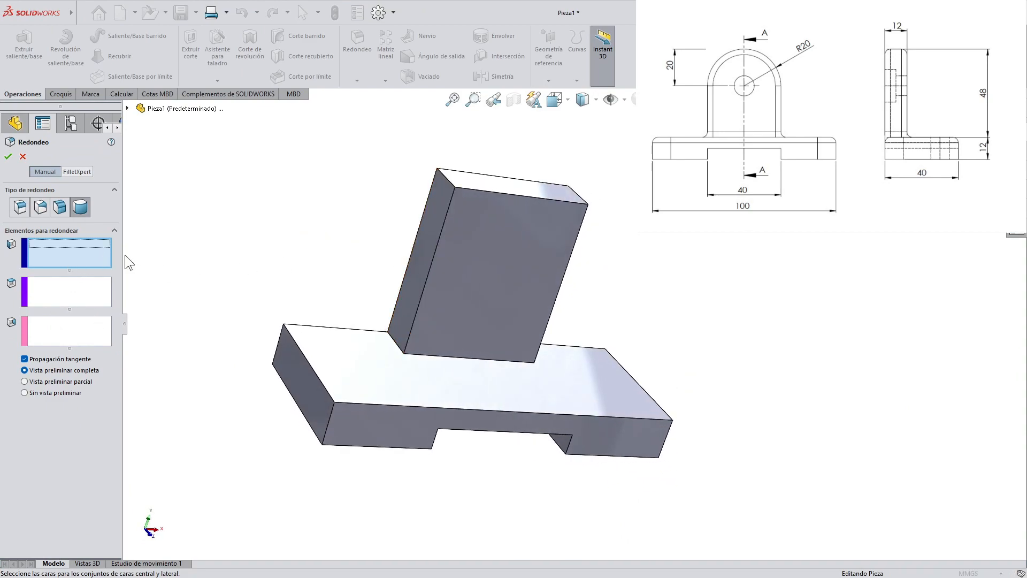
{"action": "left_click", "coordinate": [413, 265]}
{"action": "middle_click_drag", "start_coordinate": [333, 269], "coordinate": [204, 286]}
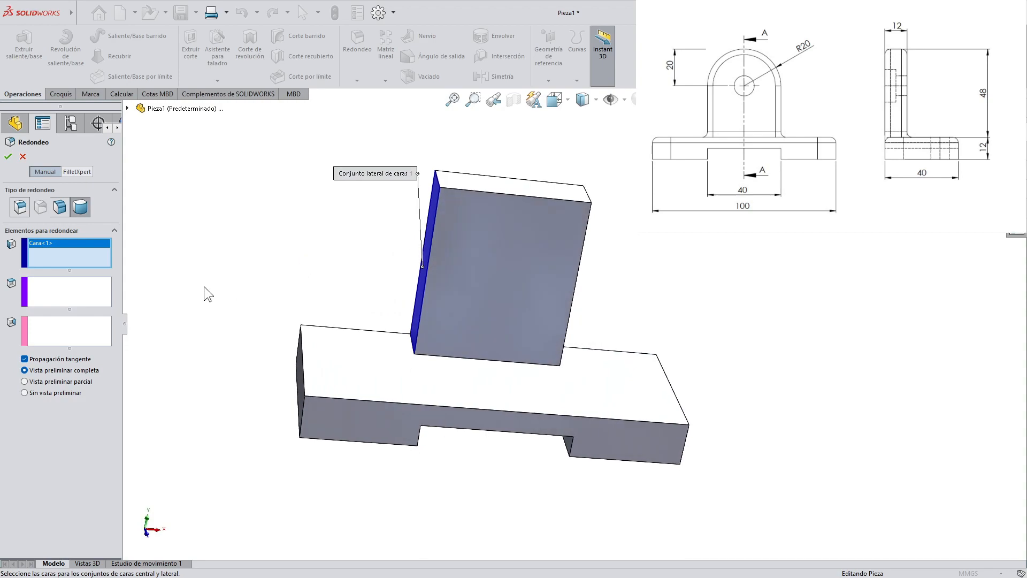
{"action": "left_click", "coordinate": [82, 297]}
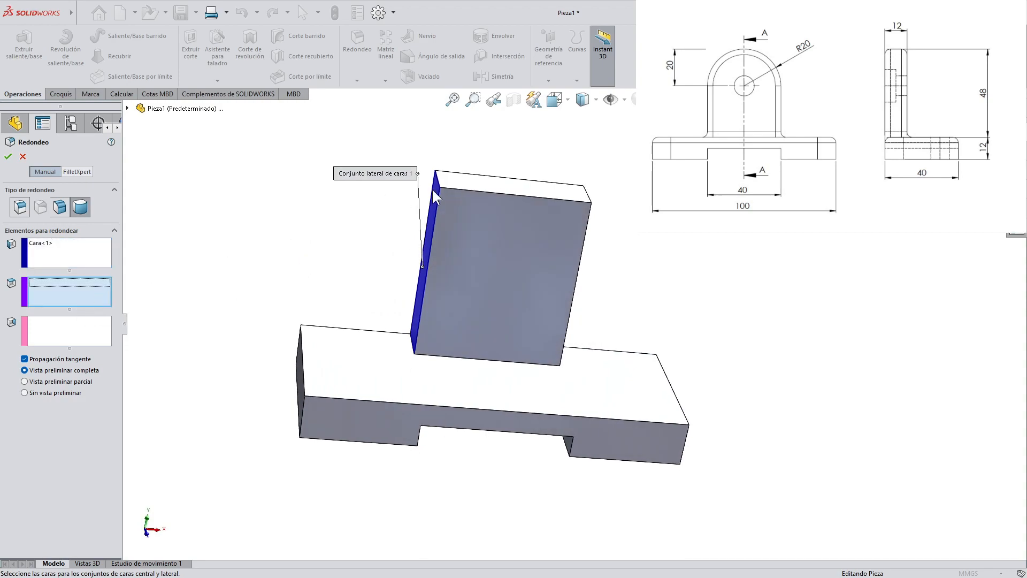
{"action": "left_click", "coordinate": [463, 184]}
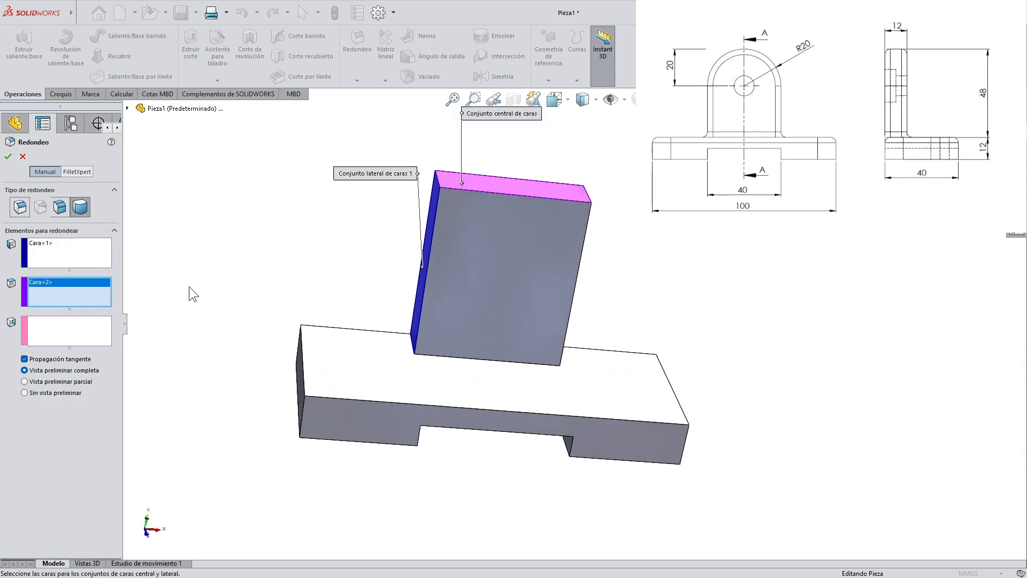
{"action": "left_click", "coordinate": [53, 332]}
{"action": "middle_click_drag", "start_coordinate": [258, 264], "coordinate": [428, 235]}
{"action": "left_click", "coordinate": [585, 246]}
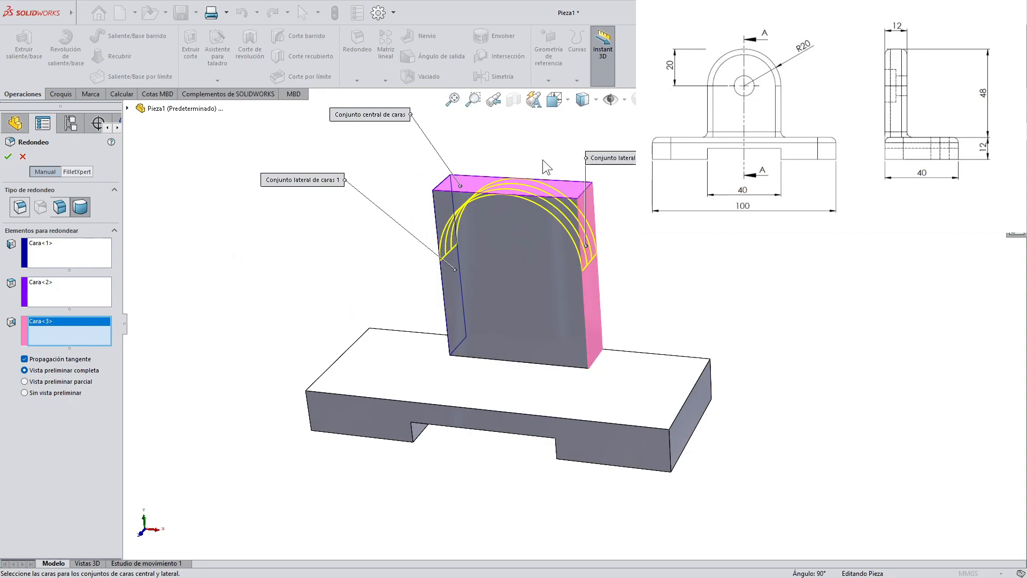
{"action": "scroll", "coordinate": [543, 159], "scroll_direction": "down", "scroll_amount": 2}
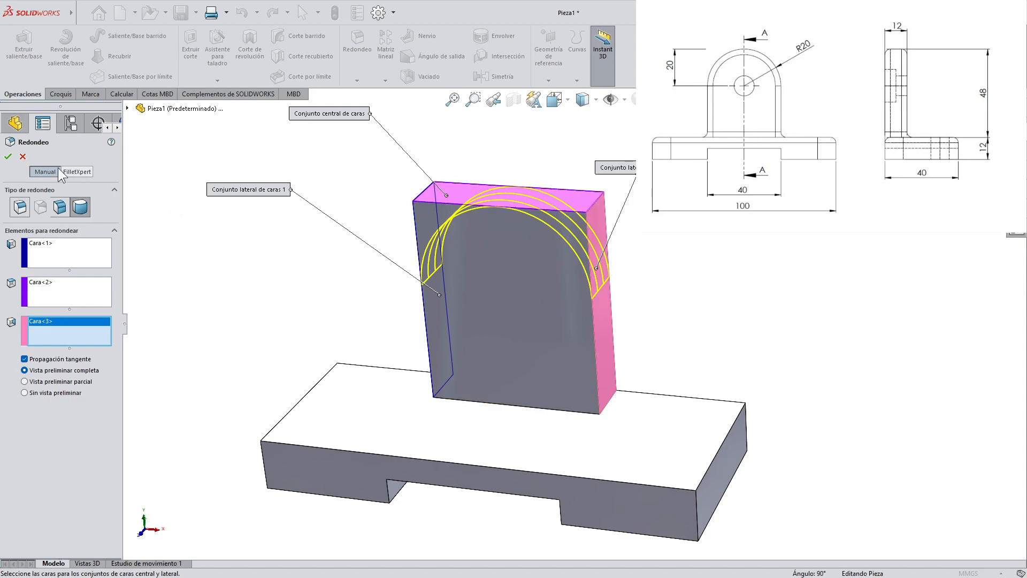
{"action": "left_click", "coordinate": [8, 156]}
{"action": "left_click", "coordinate": [243, 270]}
{"action": "middle_click_drag", "start_coordinate": [243, 270], "coordinate": [245, 249]}
{"action": "scroll", "coordinate": [691, 339], "scroll_direction": "up", "scroll_amount": 1}
{"action": "scroll", "coordinate": [669, 331], "scroll_direction": "down", "scroll_amount": 3}
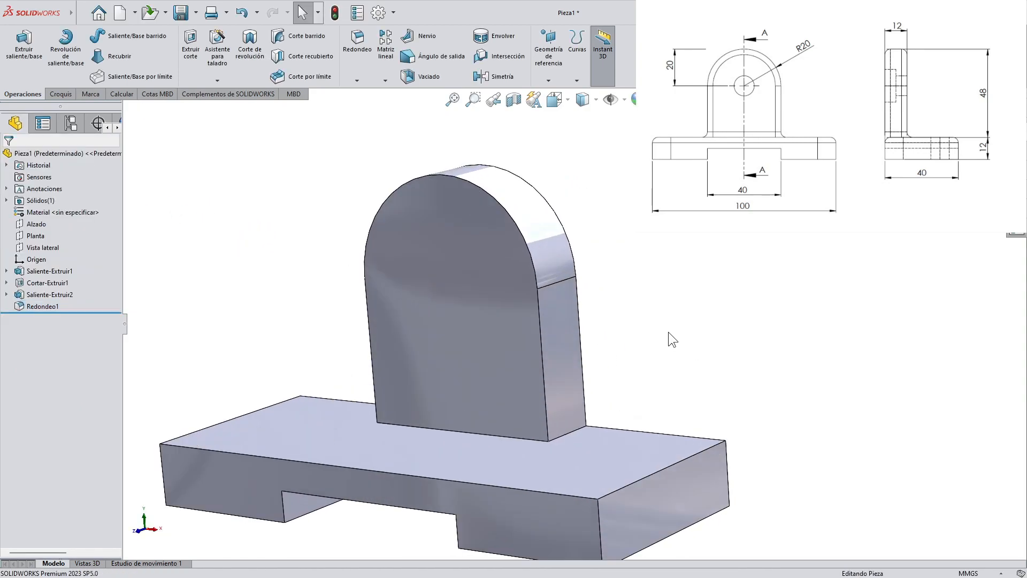
{"action": "scroll", "coordinate": [668, 332], "scroll_direction": "up", "scroll_amount": 2}
{"action": "scroll", "coordinate": [637, 336], "scroll_direction": "down", "scroll_amount": 1}
{"action": "scroll", "coordinate": [638, 335], "scroll_direction": "up", "scroll_amount": 1}
{"action": "middle_click_drag", "start_coordinate": [637, 335], "coordinate": [640, 349]}
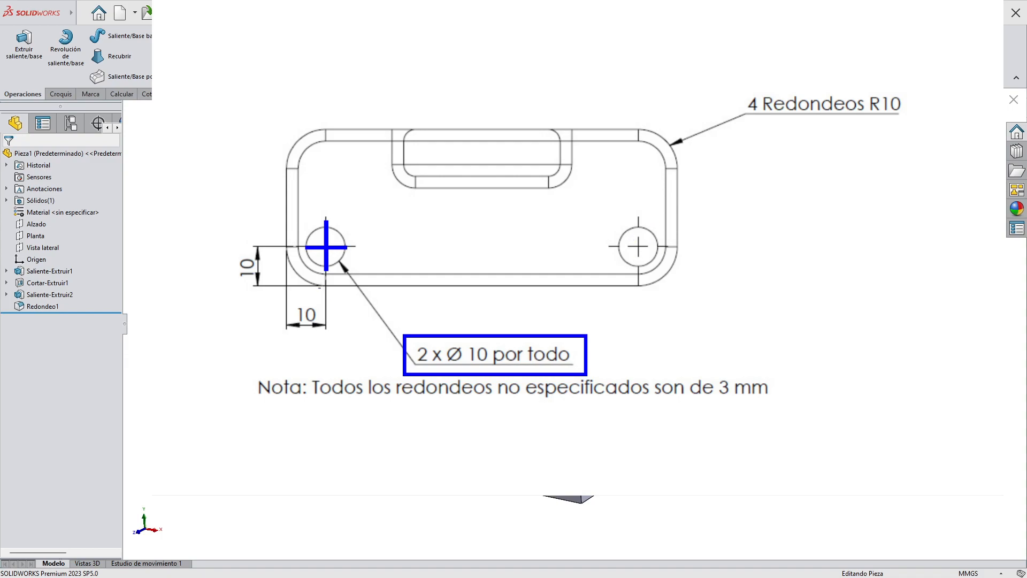
Examine the two base holes' edge distances, diameter and symmetry on the reference drawing's top view
{"action": "left_click_drag", "start_coordinate": [283, 178], "coordinate": [285, 244]}
{"action": "left_click_drag", "start_coordinate": [289, 204], "coordinate": [329, 204]}
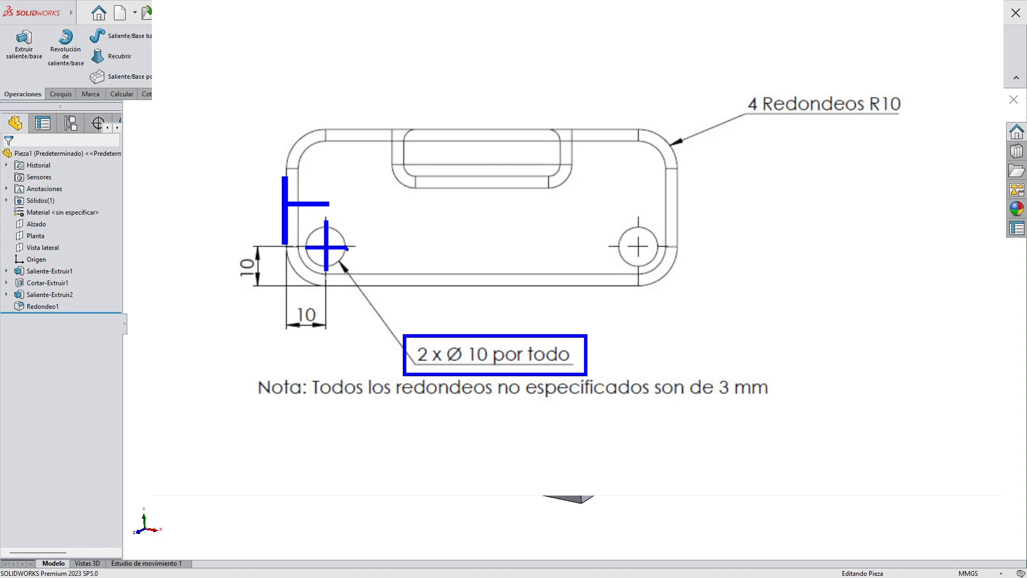
{"action": "mouse_move", "coordinate": [345, 284]}
{"action": "left_mouse_down"}
{"action": "mouse_move", "coordinate": [389, 284]}
{"action": "mouse_move", "coordinate": [367, 247]}
{"action": "left_mouse_up"}
{"action": "left_click_drag", "start_coordinate": [501, 218], "coordinate": [461, 256]}
{"action": "left_click_drag", "start_coordinate": [462, 215], "coordinate": [509, 255]}
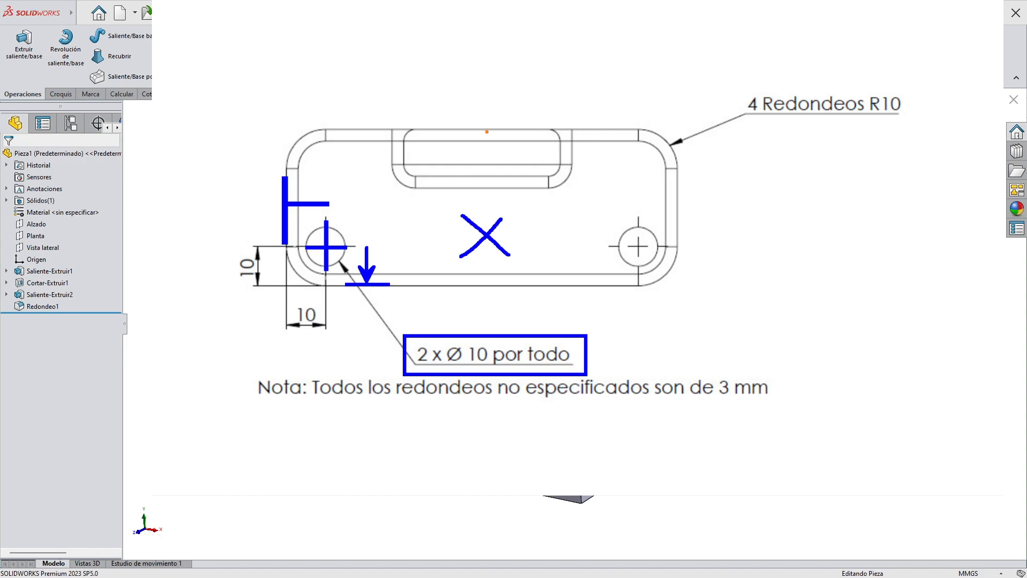
{"action": "left_click_drag", "start_coordinate": [480, 127], "coordinate": [479, 283]}
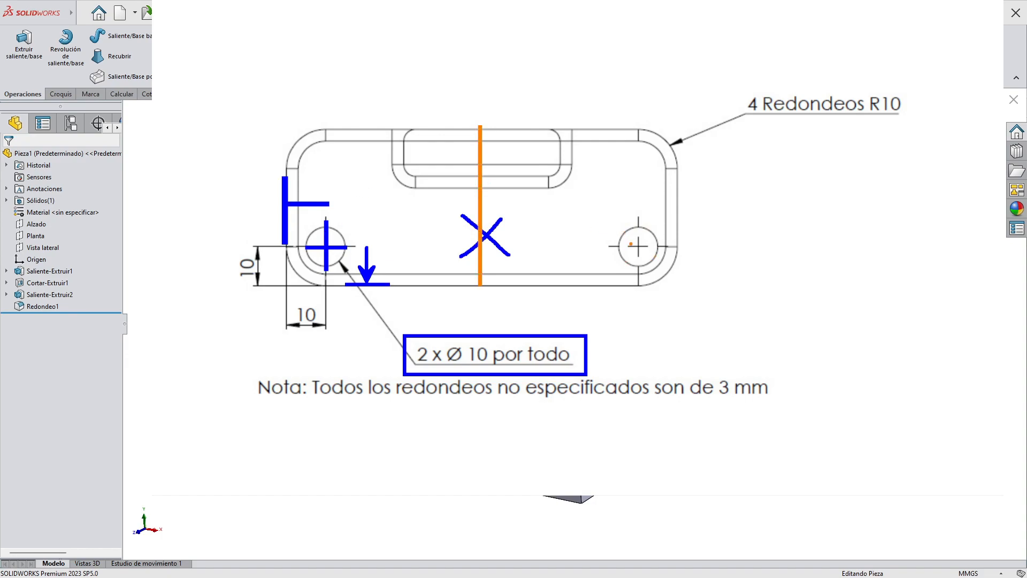
{"action": "mouse_move", "coordinate": [636, 222]}
{"action": "left_mouse_down"}
{"action": "mouse_move", "coordinate": [635, 265]}
{"action": "mouse_move", "coordinate": [625, 249]}
{"action": "mouse_move", "coordinate": [665, 248]}
{"action": "left_mouse_up"}
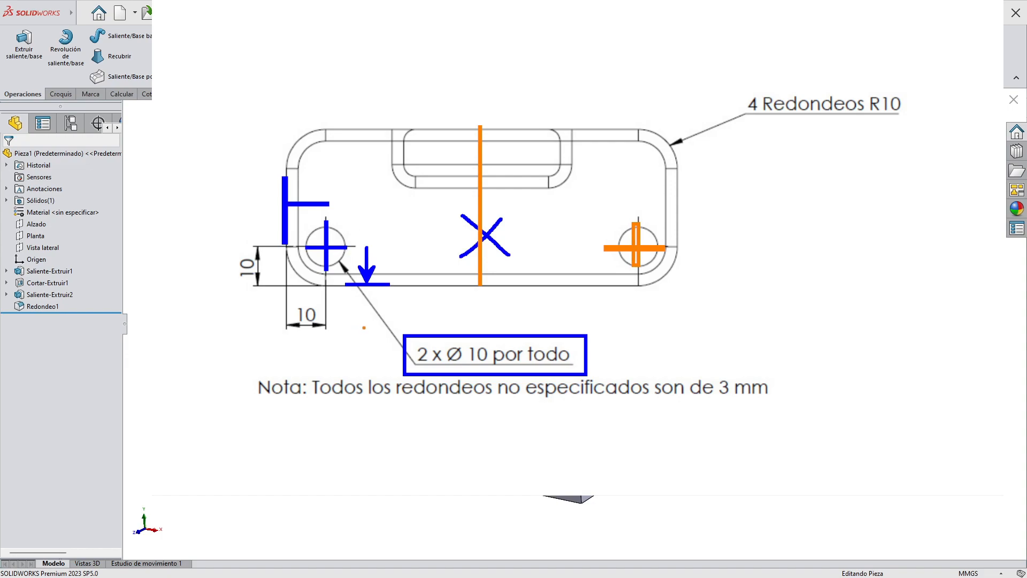
{"action": "key", "text": "e"}
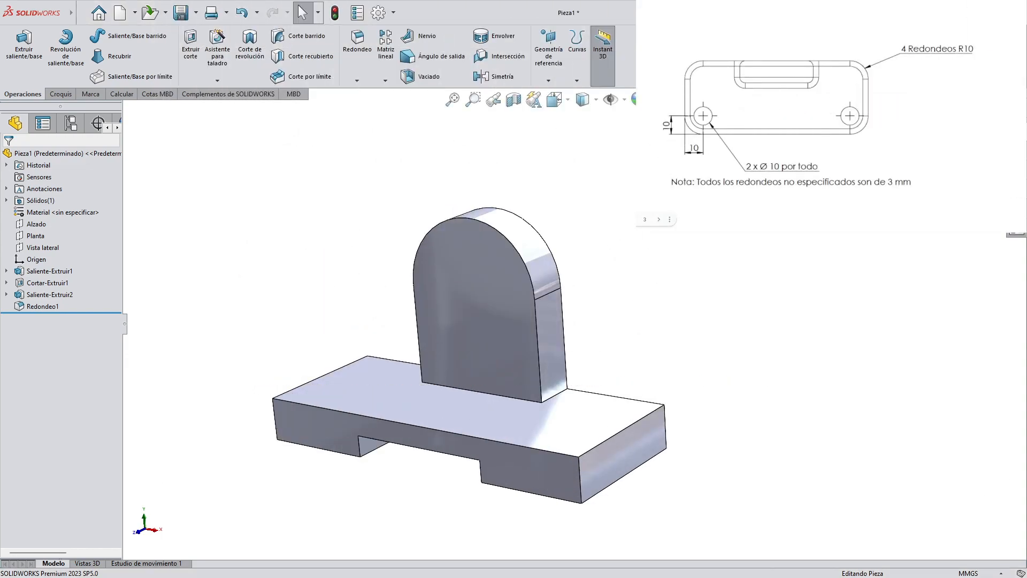
Start a sketch on the base's top face and draw a small circle near its front left corner
{"action": "middle_click_drag", "start_coordinate": [453, 215], "coordinate": [486, 296]}
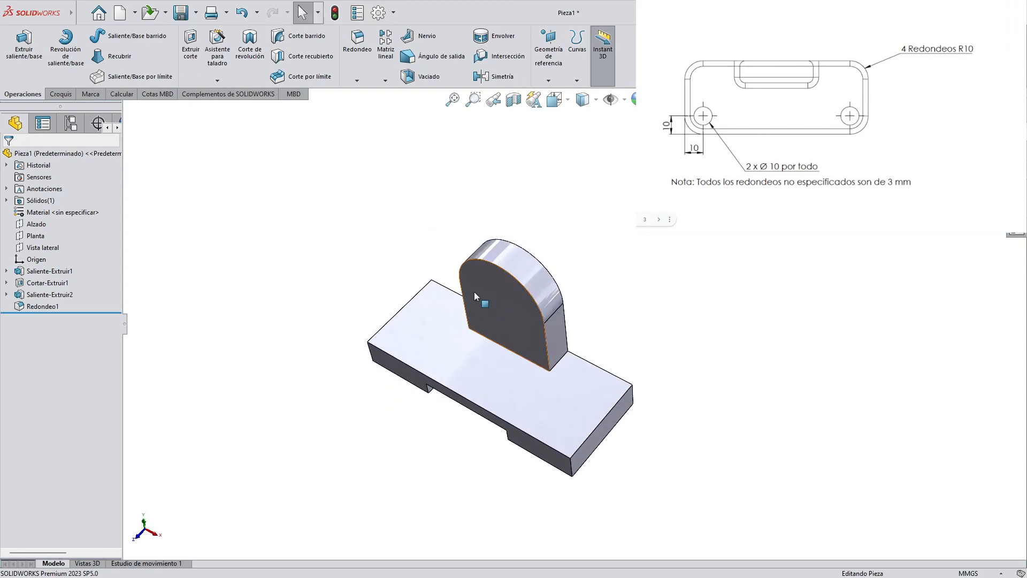
{"action": "left_click", "coordinate": [66, 95]}
{"action": "left_click", "coordinate": [23, 44]}
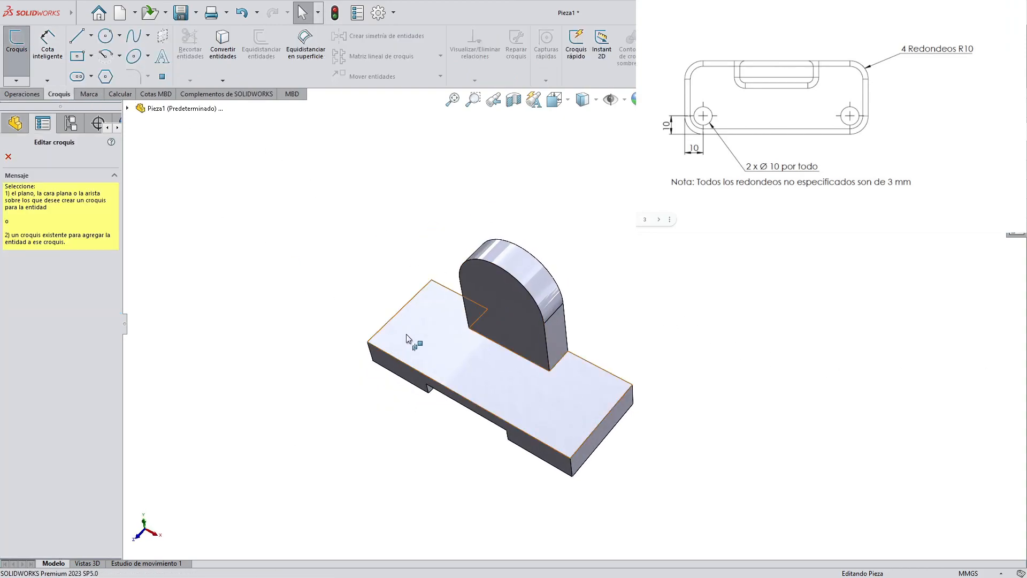
{"action": "left_click", "coordinate": [433, 346]}
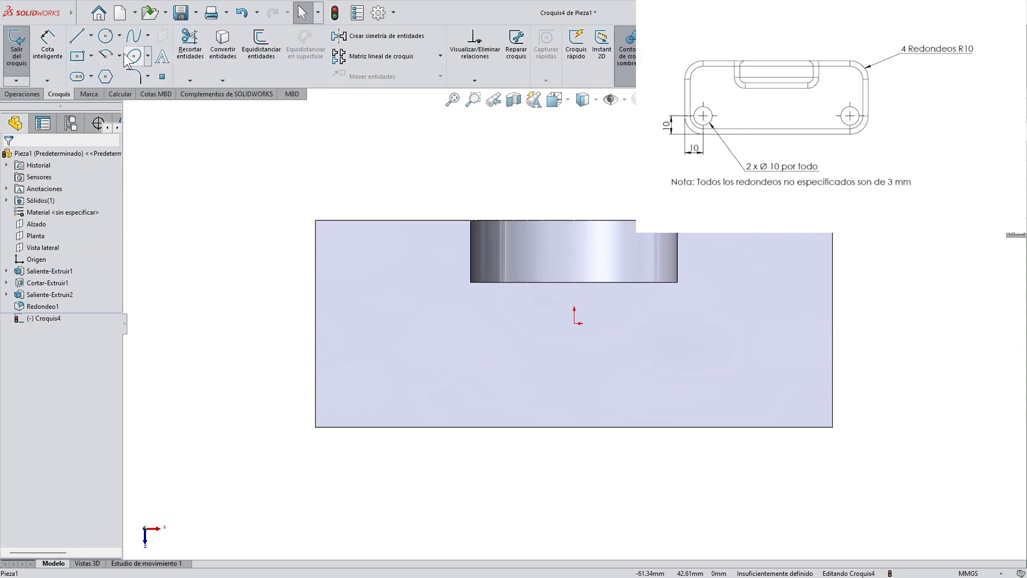
{"action": "left_click", "coordinate": [106, 37]}
{"action": "left_click", "coordinate": [377, 370]}
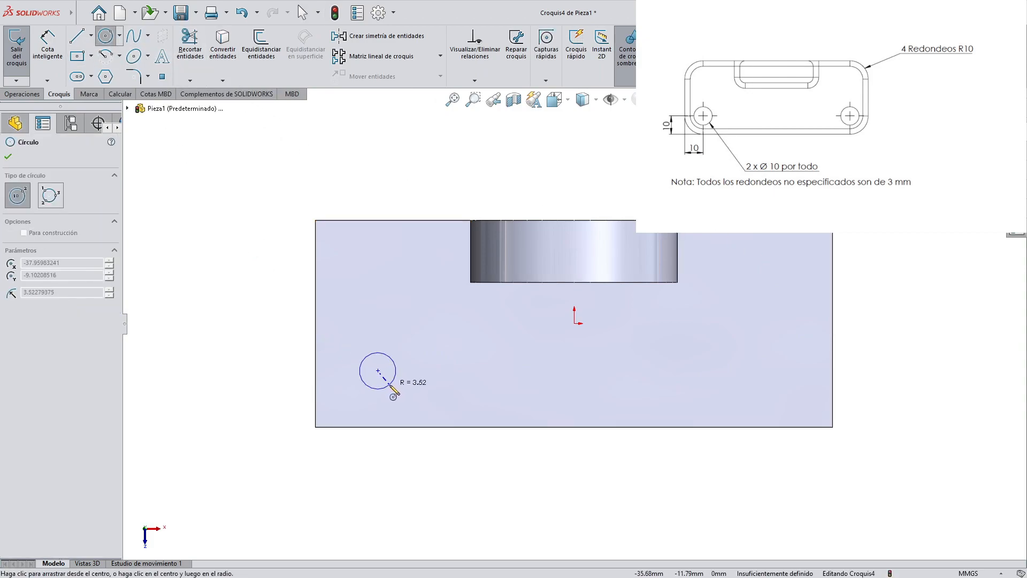
{"action": "left_click", "coordinate": [394, 386]}
Dimension the circle's centre 10 mm from the base's left edge
{"action": "left_click", "coordinate": [57, 50]}
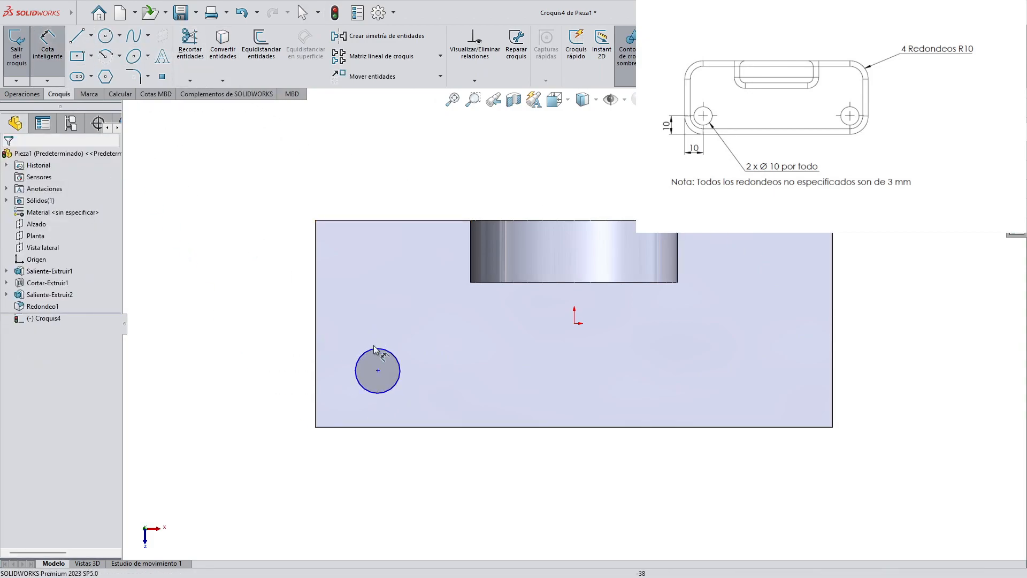
{"action": "left_click", "coordinate": [377, 370]}
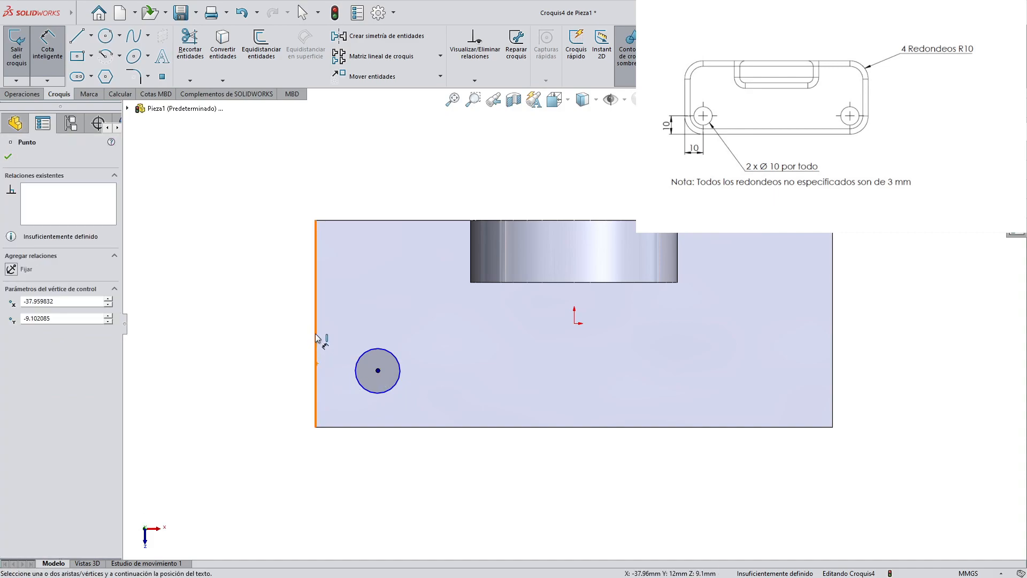
{"action": "left_click", "coordinate": [315, 330]}
{"action": "left_click", "coordinate": [358, 178]}
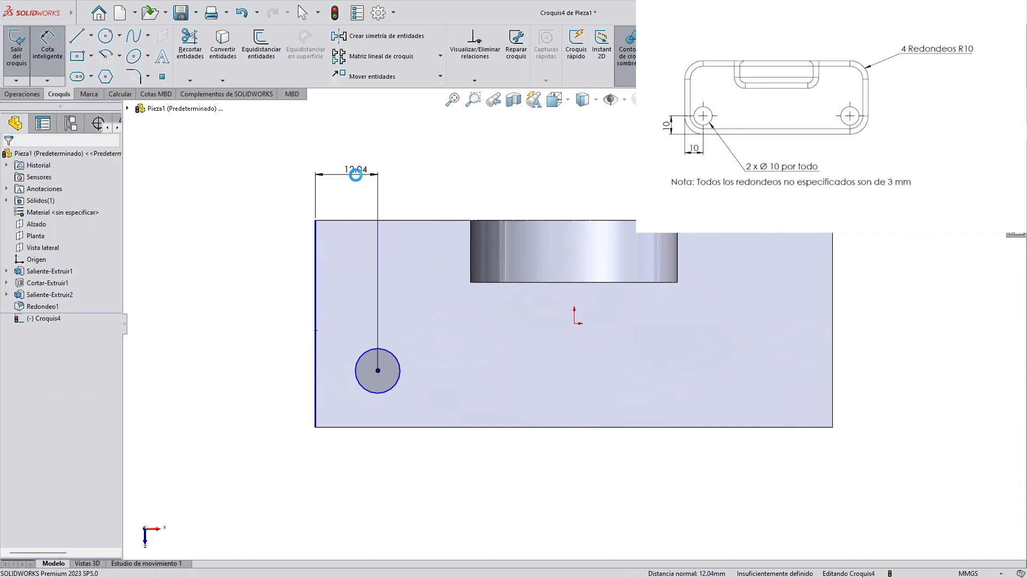
{"action": "type", "text": "10"}
{"action": "key", "text": "Return"}
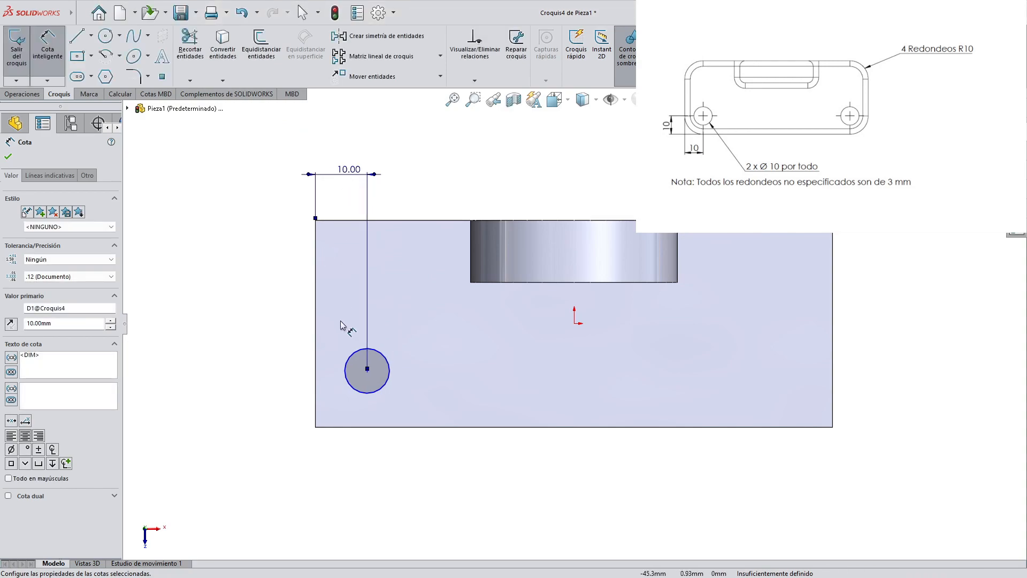
Dimension the circle's centre 10 mm from the base's front edge
{"action": "scroll", "coordinate": [369, 378], "scroll_direction": "down", "scroll_amount": 2}
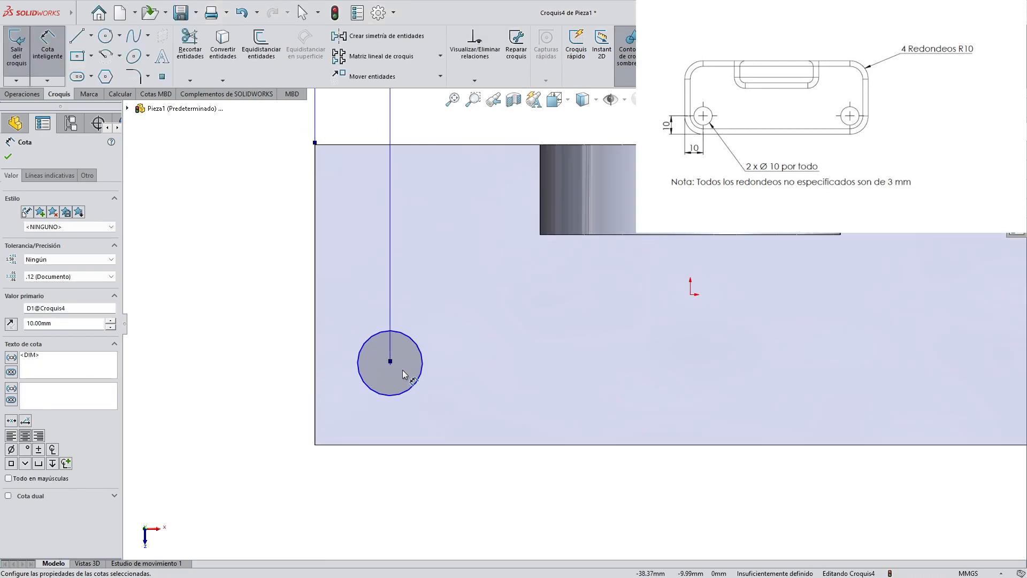
{"action": "left_click", "coordinate": [413, 350]}
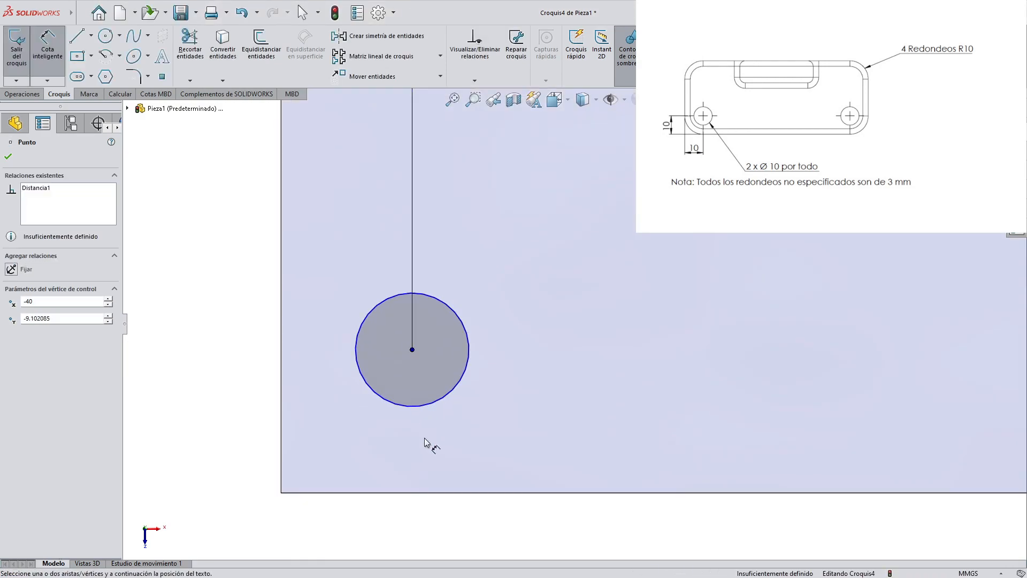
{"action": "left_click", "coordinate": [438, 492]}
{"action": "left_click", "coordinate": [585, 428]}
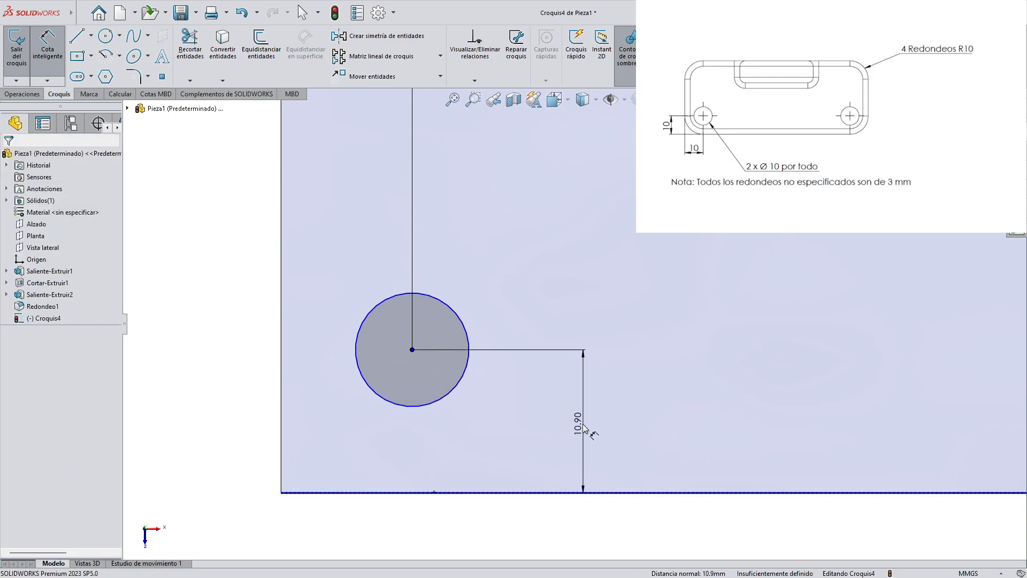
{"action": "type", "text": "10.89791484mm"}
{"action": "key", "text": "Return"}
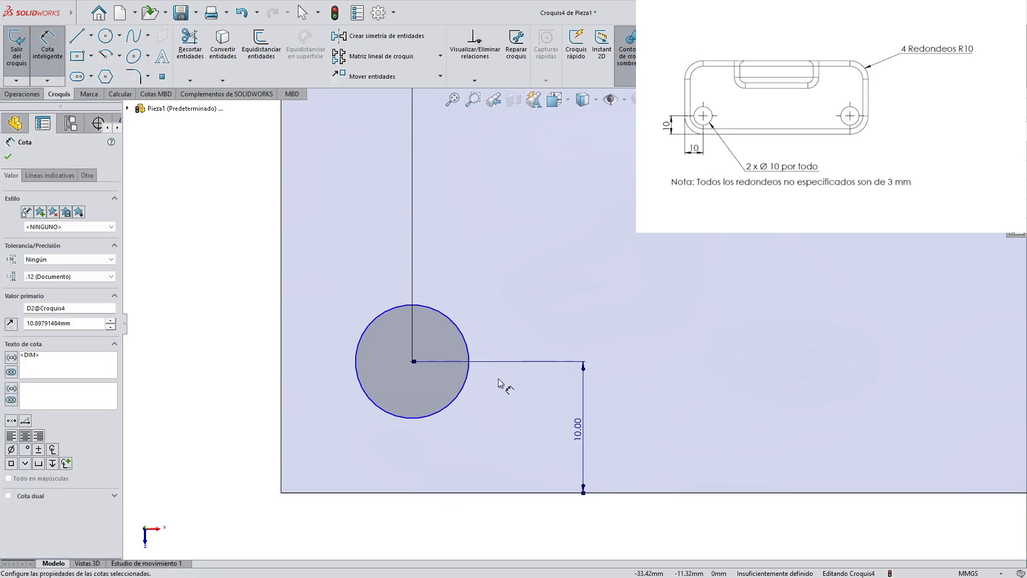
Set the circle's diameter to 10 mm
{"action": "left_click", "coordinate": [467, 343]}
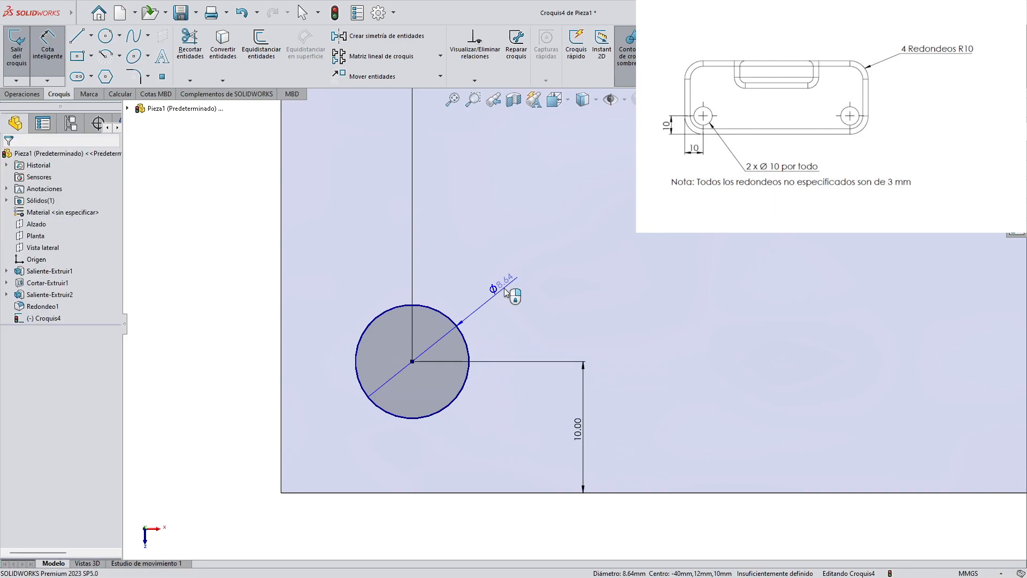
{"action": "left_click", "coordinate": [506, 291]}
{"action": "type", "text": "10"}
{"action": "key", "text": "Return"}
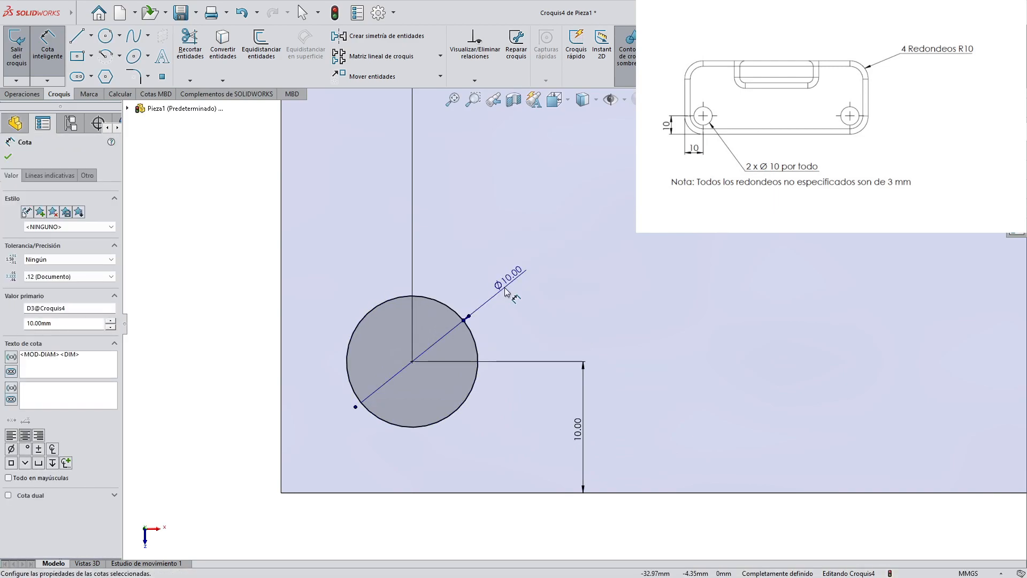
{"action": "scroll", "coordinate": [505, 284], "scroll_direction": "up", "scroll_amount": 2}
{"action": "key", "text": "f"}
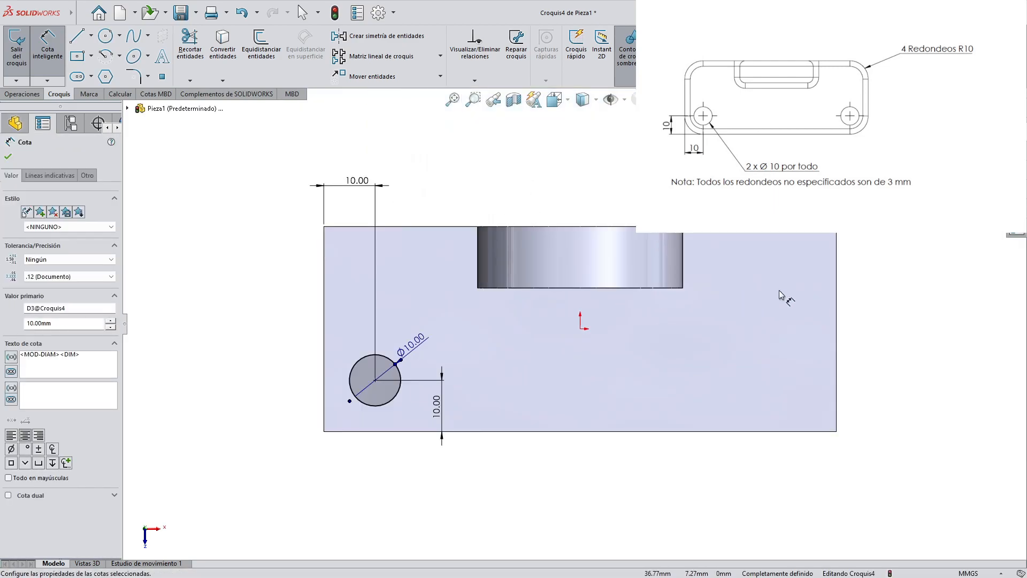
Draw a vertical centerline from the origin to the base's front edge
{"action": "left_click", "coordinate": [92, 36]}
{"action": "left_click", "coordinate": [111, 66]}
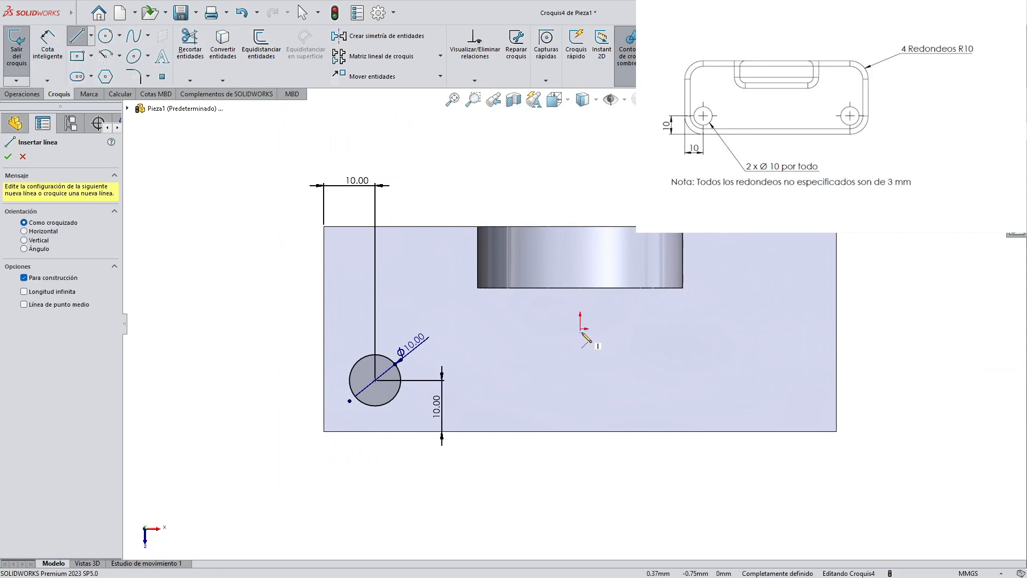
{"action": "left_click", "coordinate": [580, 329]}
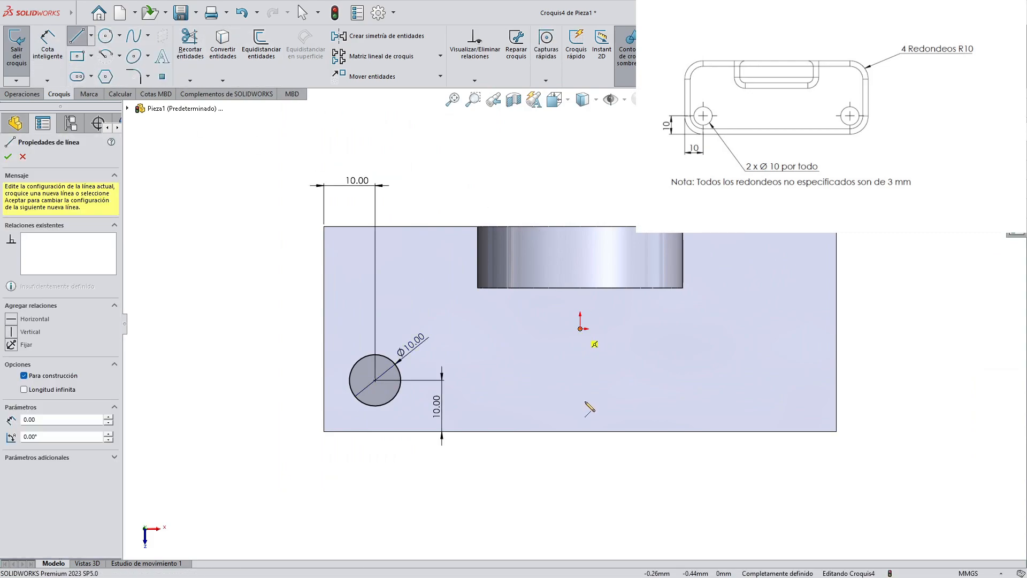
{"action": "left_click", "coordinate": [580, 431]}
{"action": "key", "text": "Escape"}
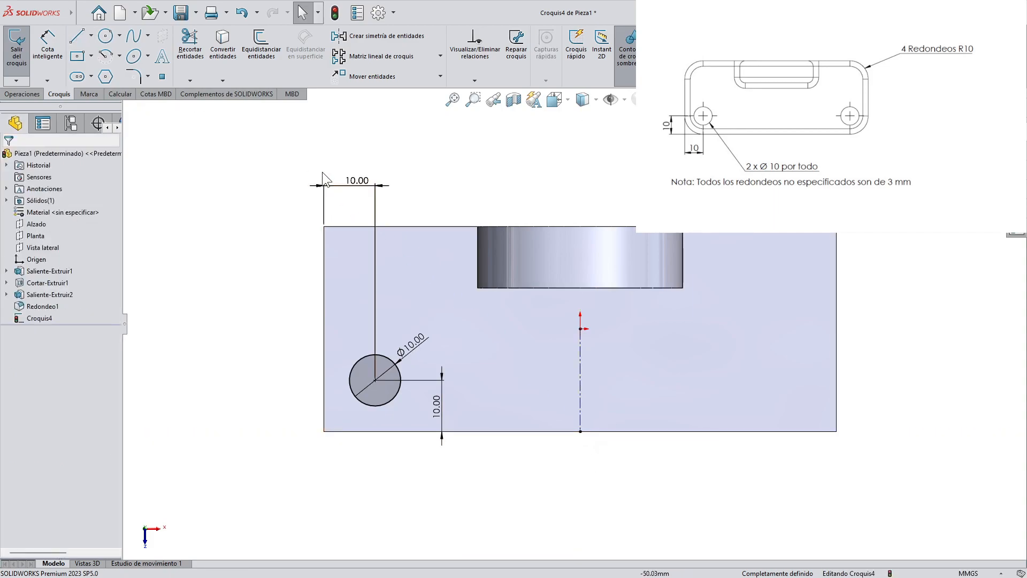
Mirror the 10 mm circle about the vertical centerline, keeping the original as a copy
{"action": "left_click", "coordinate": [384, 37]}
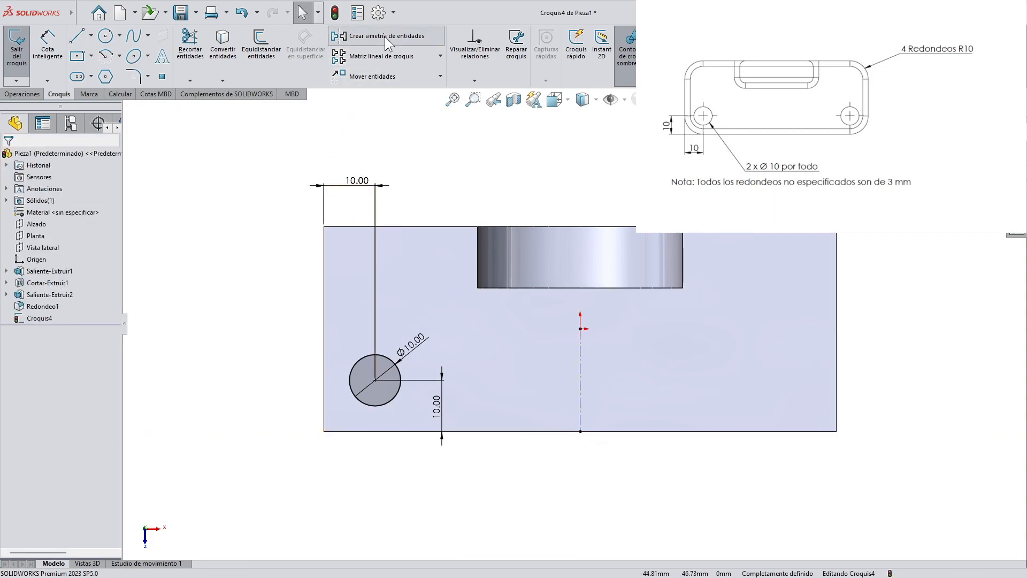
{"action": "left_click", "coordinate": [390, 358]}
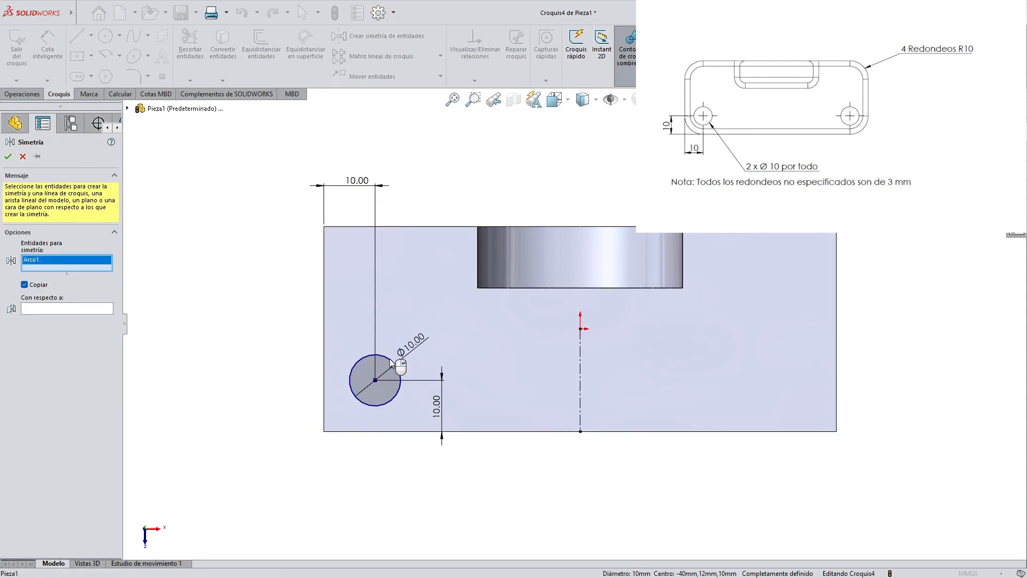
{"action": "left_click", "coordinate": [80, 309]}
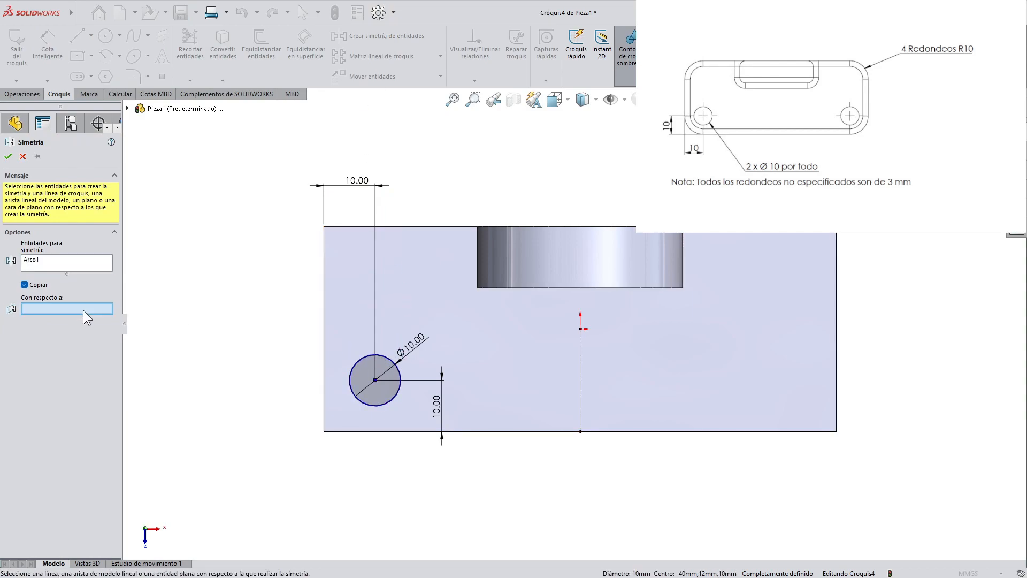
{"action": "left_click", "coordinate": [580, 371]}
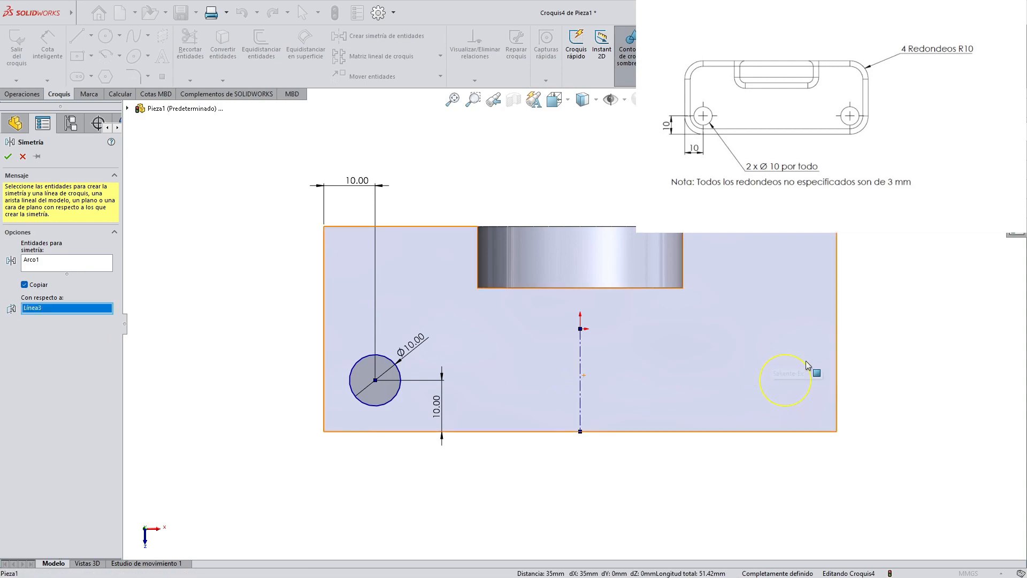
{"action": "left_click", "coordinate": [8, 156]}
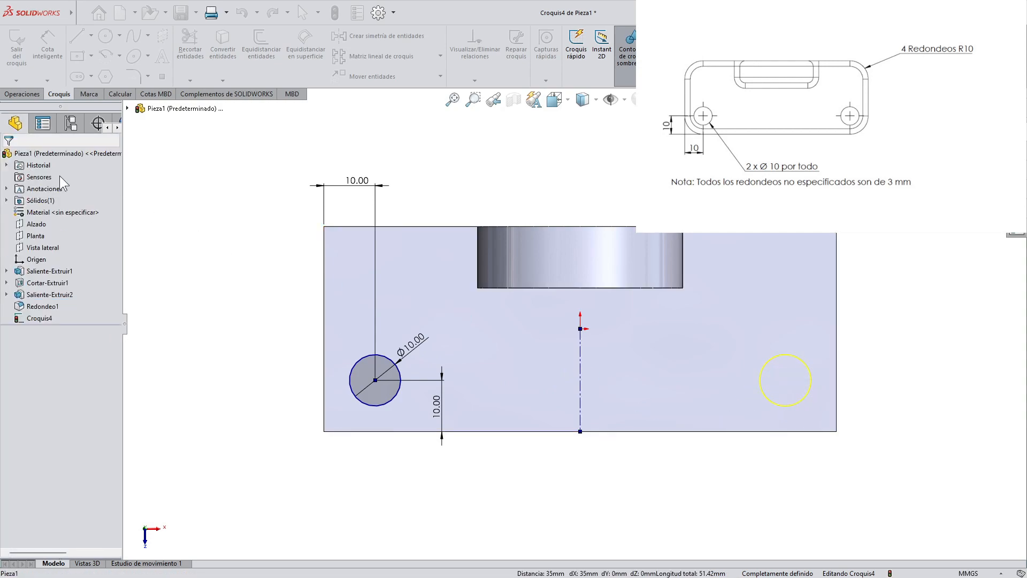
Cut-extrude both circles through the whole base with the Through All end condition
{"action": "middle_click_drag", "start_coordinate": [229, 310], "coordinate": [226, 250]}
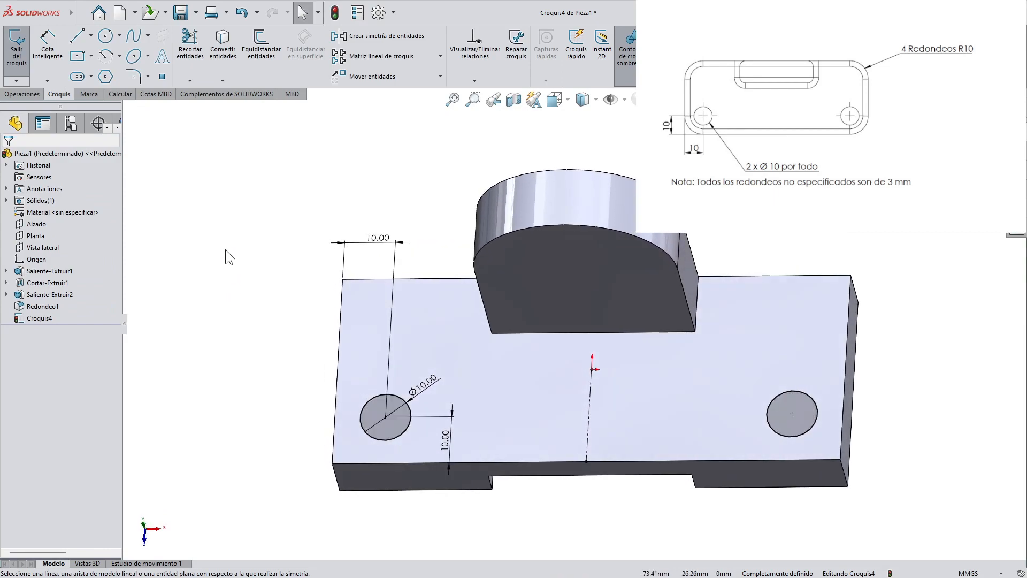
{"action": "left_click", "coordinate": [22, 93]}
{"action": "left_click", "coordinate": [190, 49]}
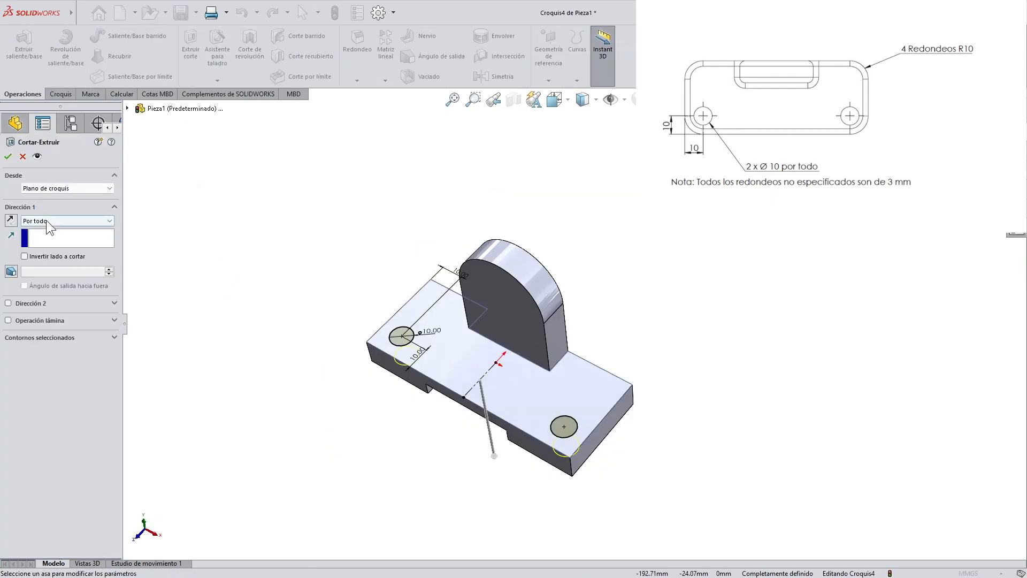
{"action": "left_click", "coordinate": [8, 156]}
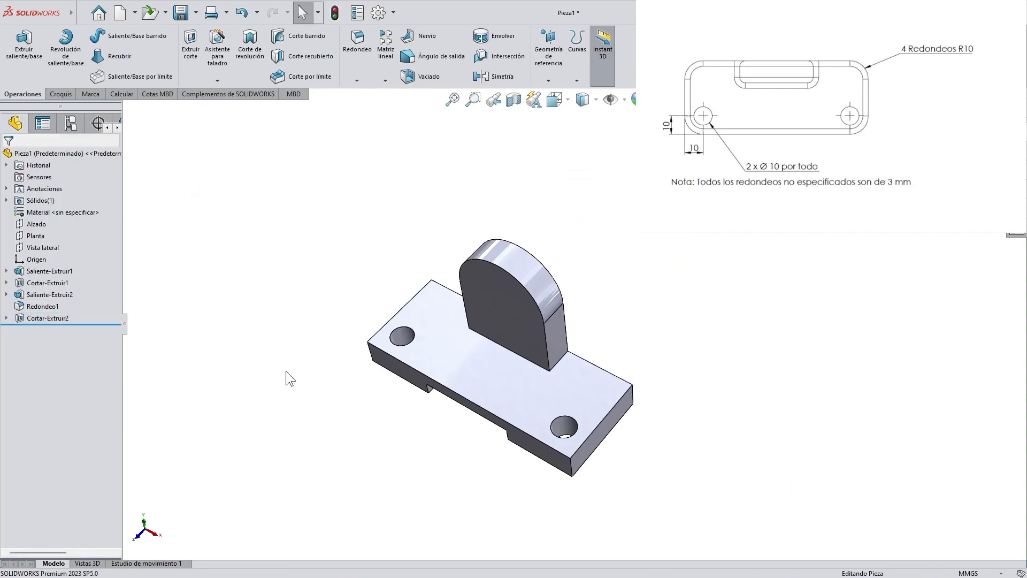
{"action": "scroll", "coordinate": [524, 412], "scroll_direction": "down", "scroll_amount": 5}
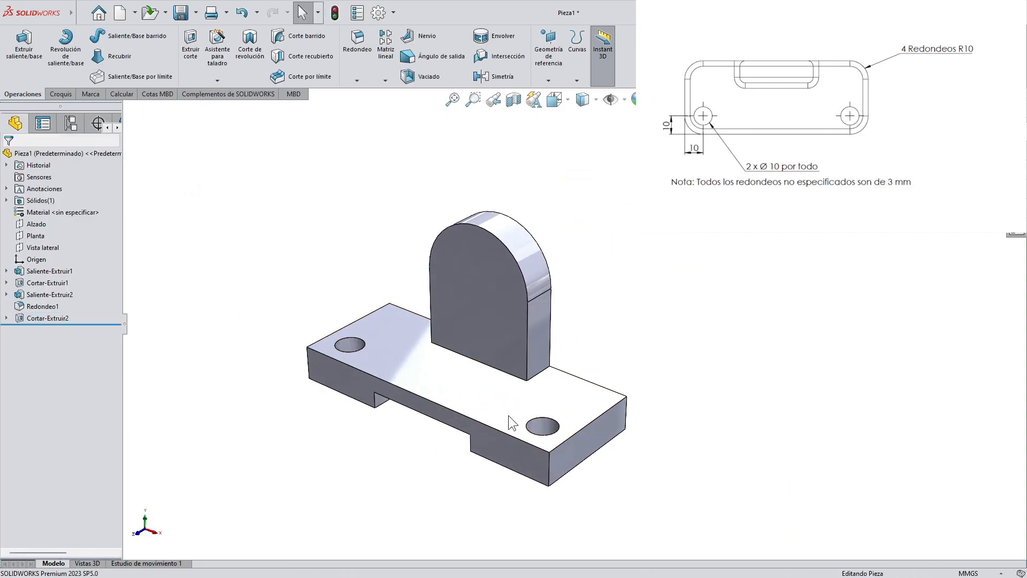
{"action": "scroll", "coordinate": [420, 365], "scroll_direction": "up", "scroll_amount": 2}
{"action": "middle_click_drag", "start_coordinate": [412, 421], "coordinate": [410, 470]}
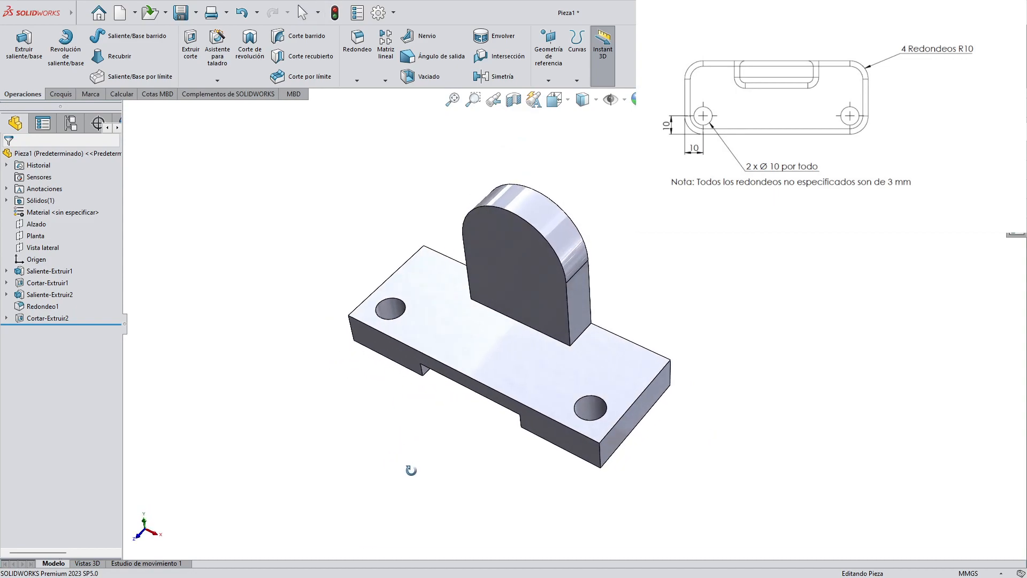
{"action": "middle_click_drag", "start_coordinate": [402, 419], "coordinate": [399, 385]}
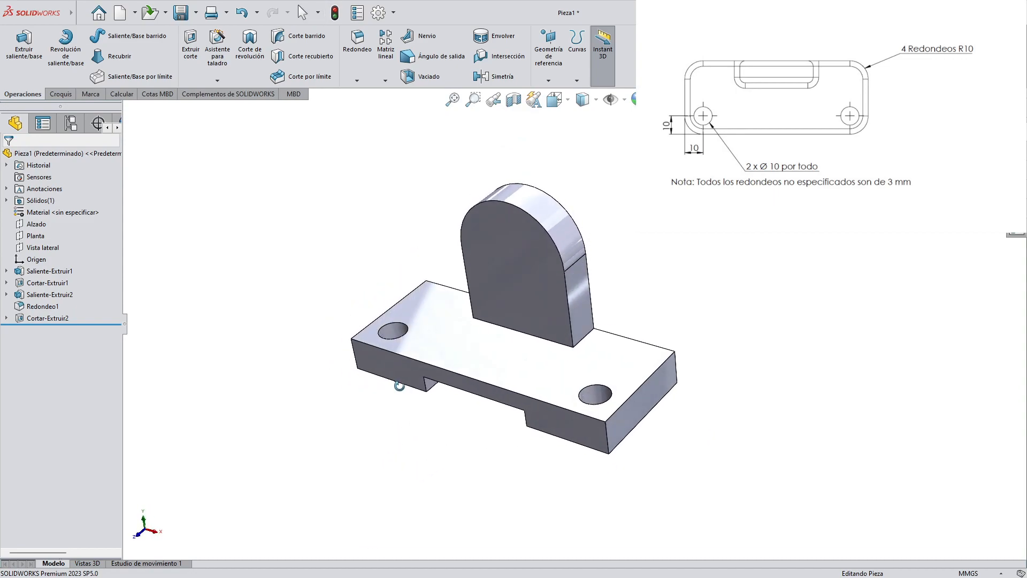
{"action": "scroll", "coordinate": [641, 307], "scroll_direction": "down", "scroll_amount": 2}
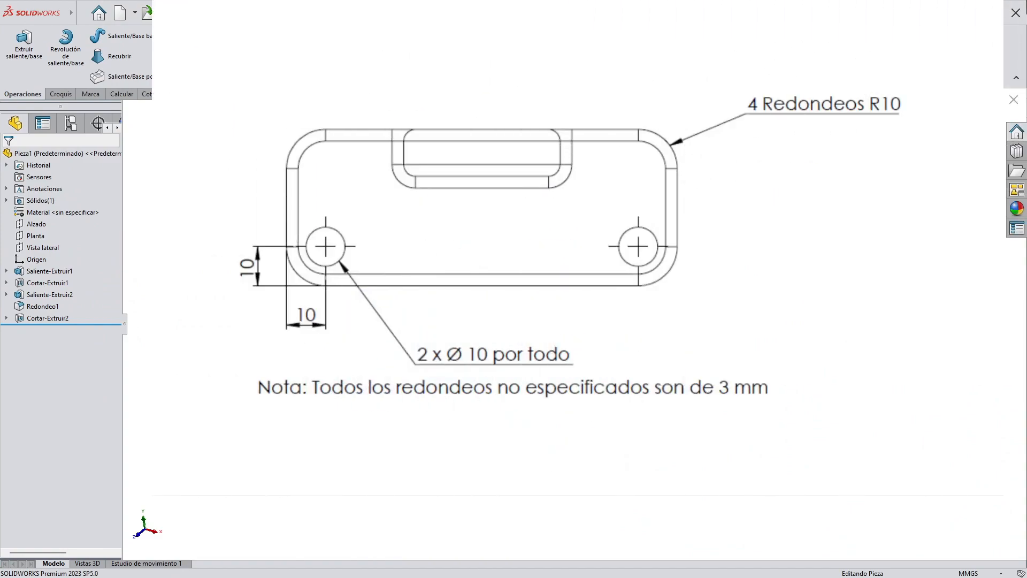
Examine the upright plate's stepped hole on the reference drawing's front and side views, marking its direction and outlining both bores
{"action": "key", "text": "Left"}
{"action": "key", "text": "Left"}
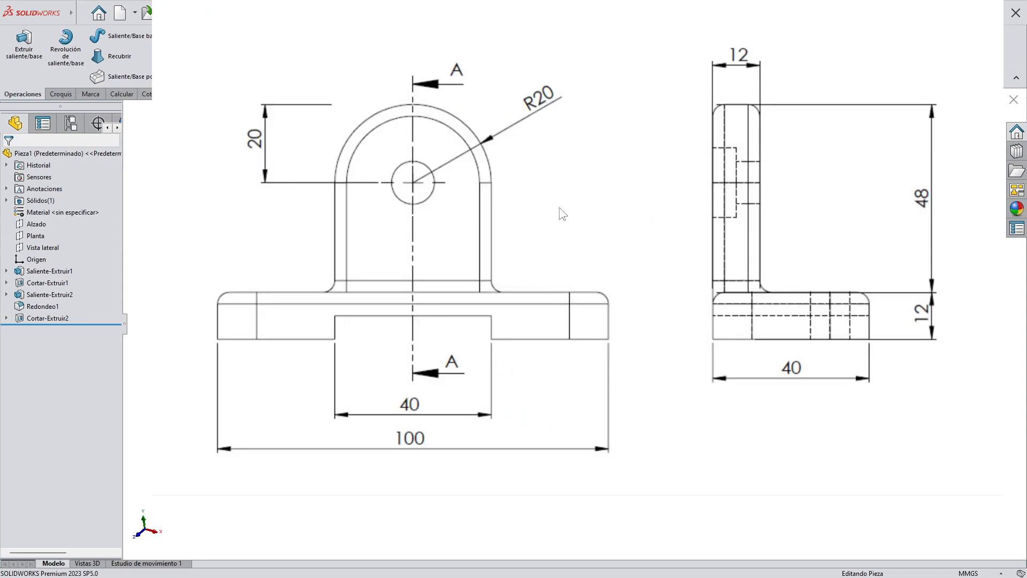
{"action": "key", "text": "ctrl+2"}
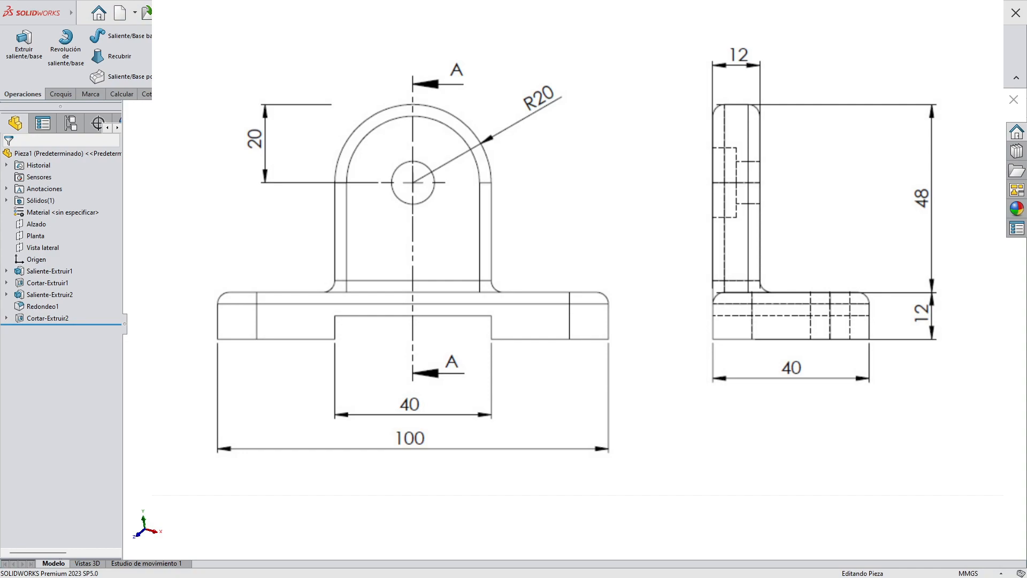
{"action": "left_click_drag", "start_coordinate": [412, 161], "coordinate": [413, 206], "text": "ctrl+shift"}
{"action": "left_click_drag", "start_coordinate": [714, 147], "coordinate": [736, 220], "text": "ctrl"}
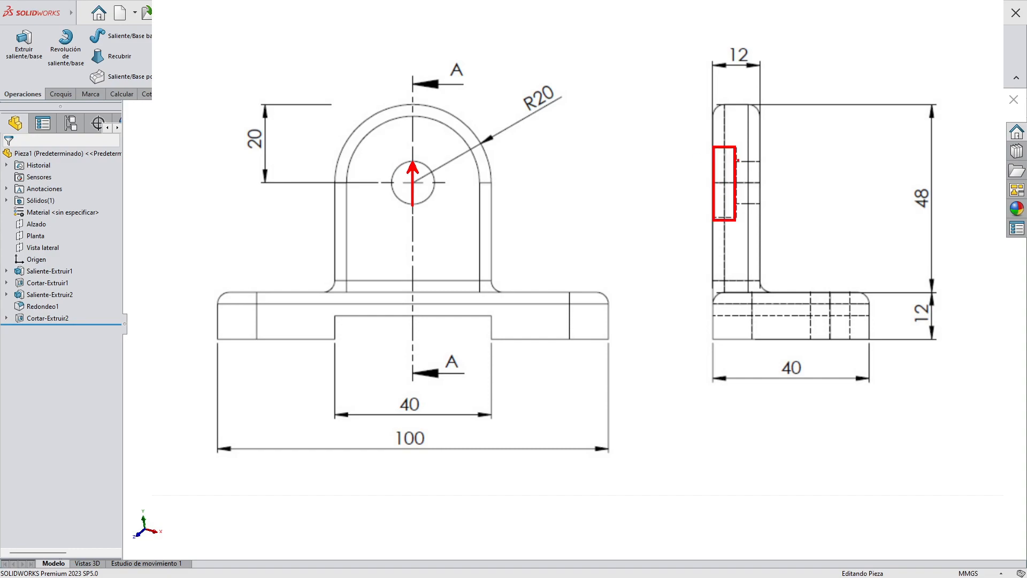
{"action": "left_click_drag", "start_coordinate": [735, 160], "coordinate": [762, 204], "text": "ctrl"}
Note "ISO M10" beside the stepped hole on the reference drawing and examine its callout on section A-A
{"action": "key", "text": "t"}
{"action": "type", "text": "IS"}
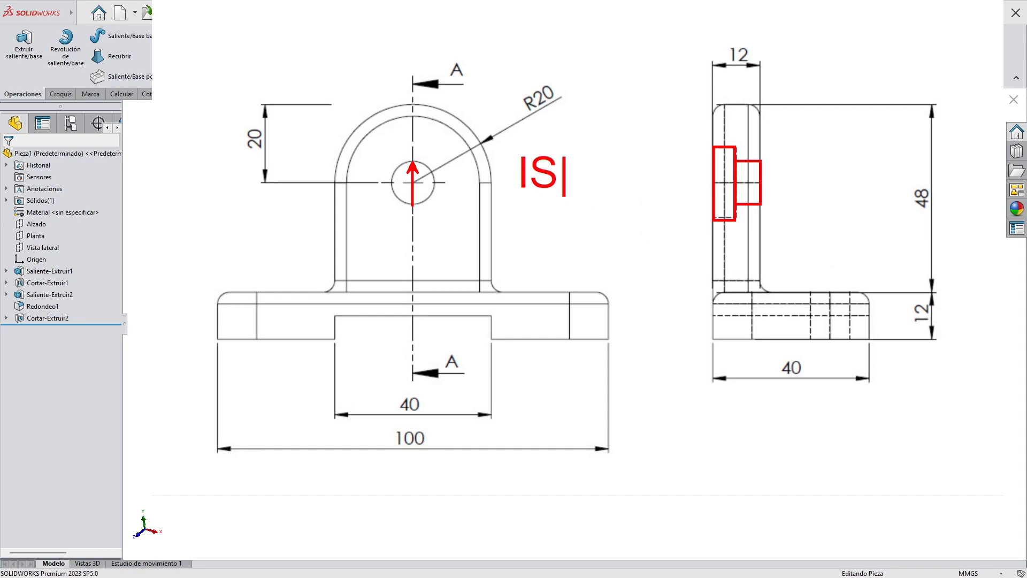
{"action": "type", "text": "O "}
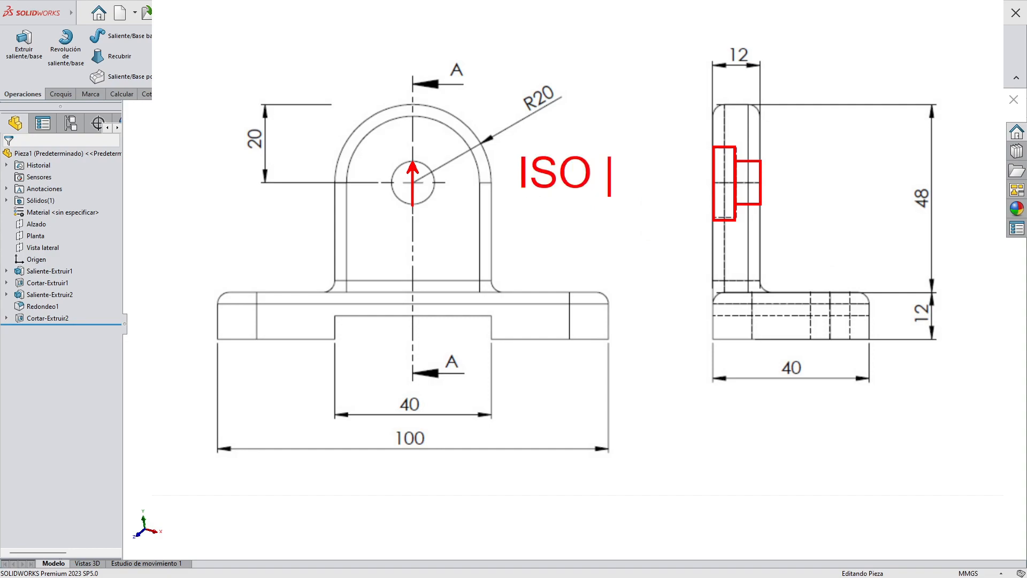
{"action": "type", "text": "M10"}
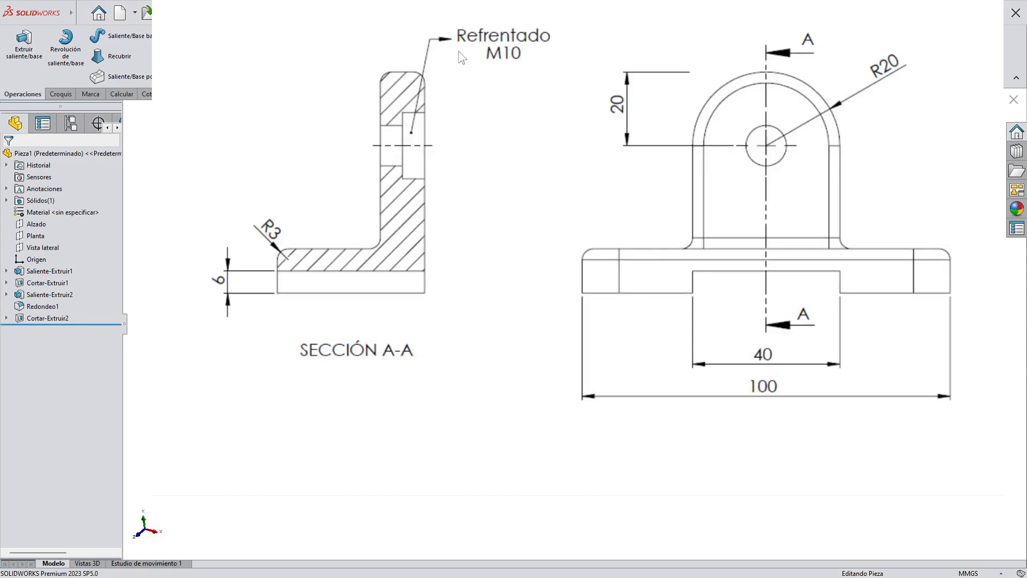
{"action": "mouse_move", "coordinate": [452, 17]}
{"action": "left_mouse_down"}
{"action": "mouse_move", "coordinate": [538, 71]}
{"action": "mouse_move", "coordinate": [564, 71]}
{"action": "left_mouse_up"}
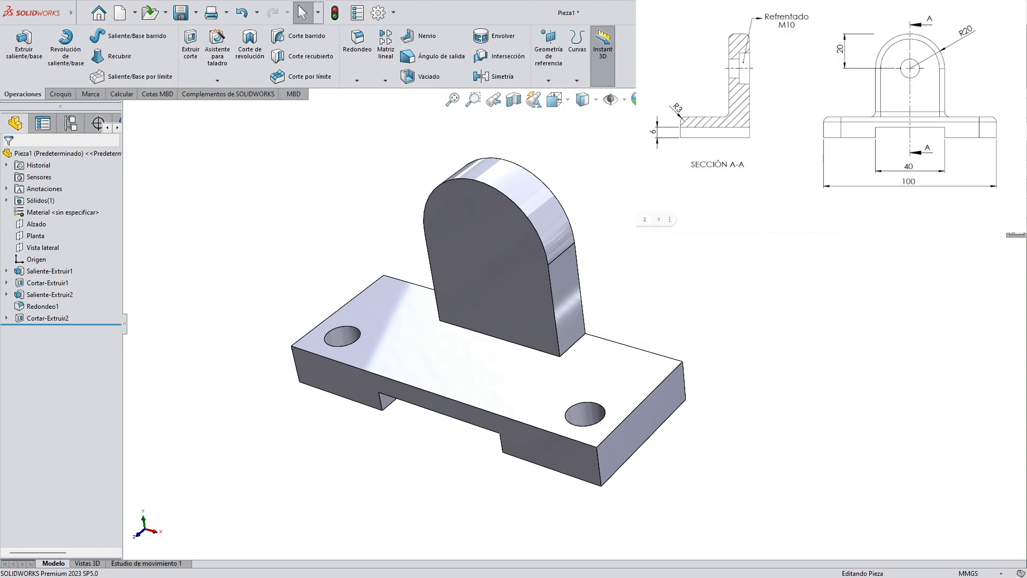
Specify a counterbored hole in the Hole Wizard: ISO standard, slotted cheese head ISO 1207 type, size M10, normal fit, Through All
{"action": "middle_click_drag", "start_coordinate": [444, 306], "coordinate": [423, 238]}
{"action": "middle_click_drag", "start_coordinate": [524, 311], "coordinate": [323, 326]}
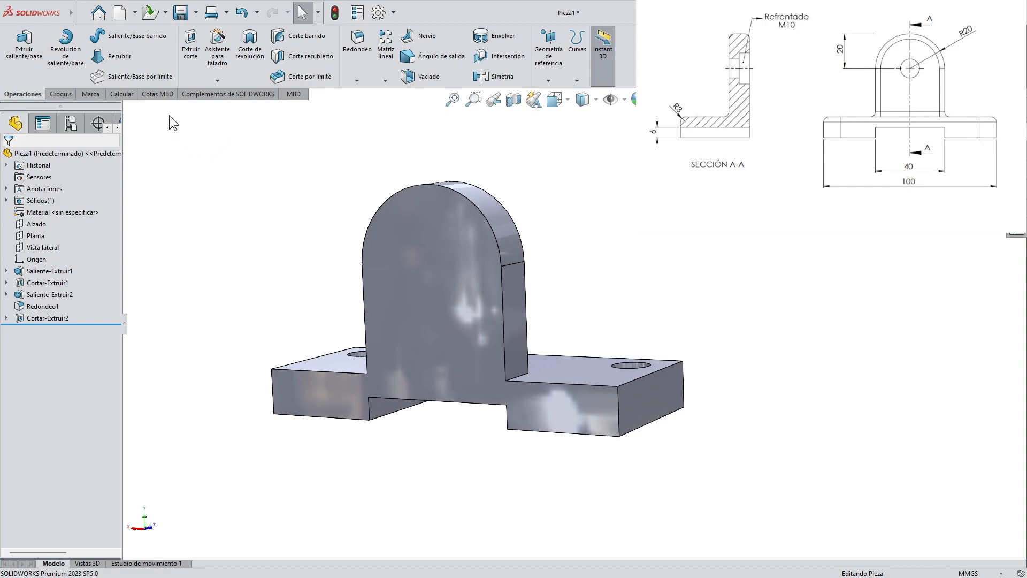
{"action": "left_click", "coordinate": [217, 57]}
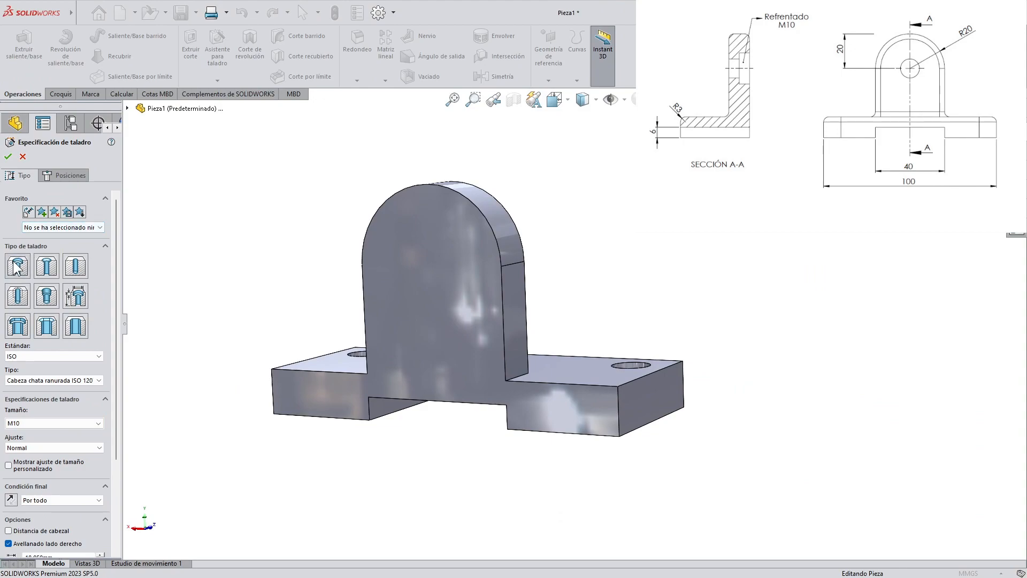
{"action": "left_click", "coordinate": [46, 357]}
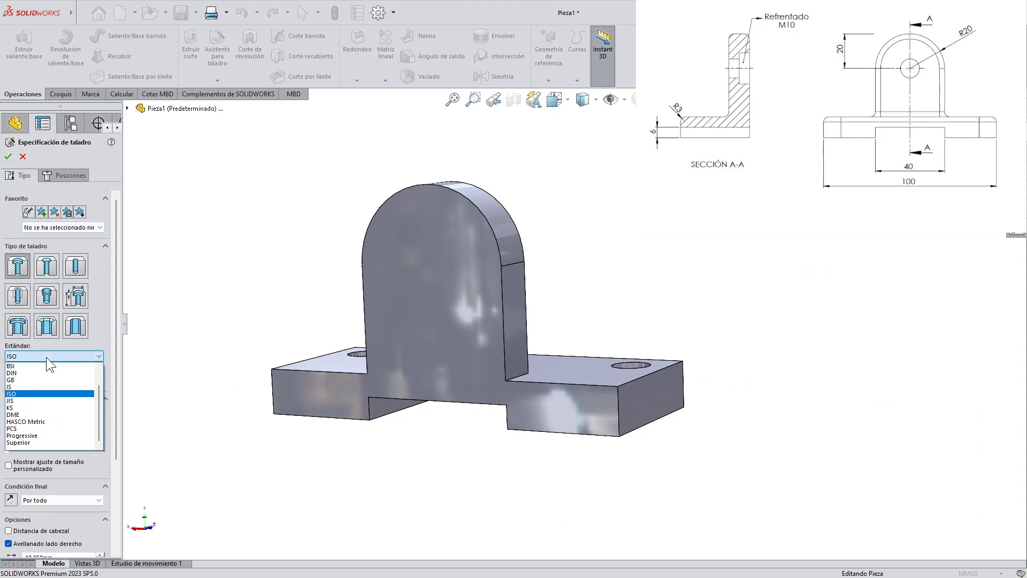
{"action": "left_click", "coordinate": [62, 393]}
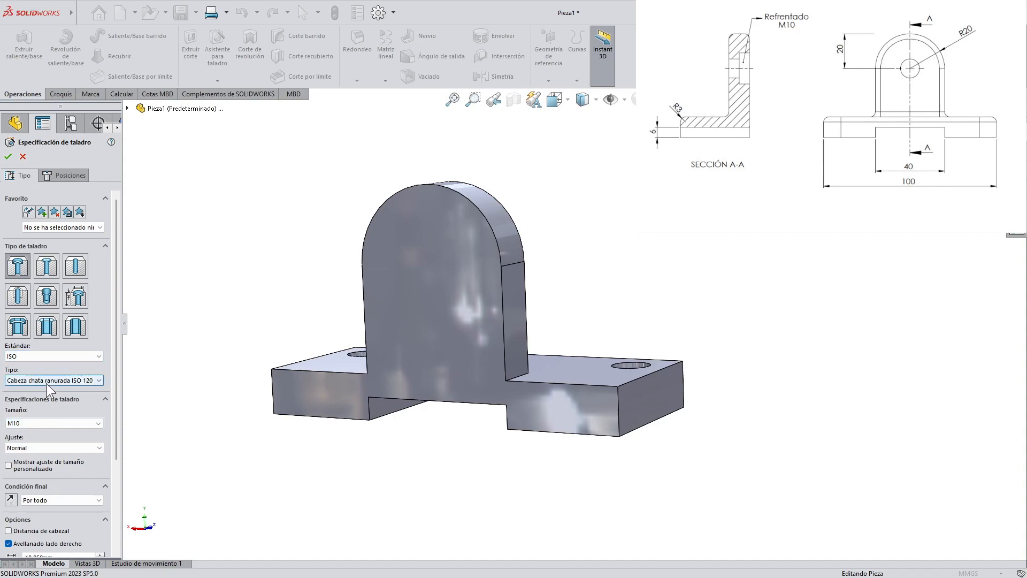
{"action": "left_click", "coordinate": [51, 382]}
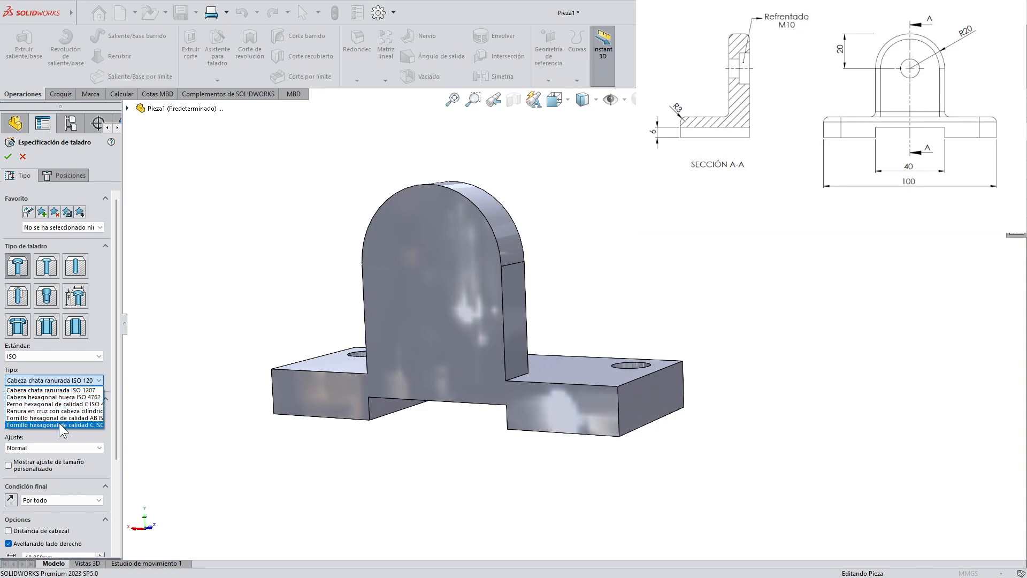
{"action": "left_click", "coordinate": [63, 390]}
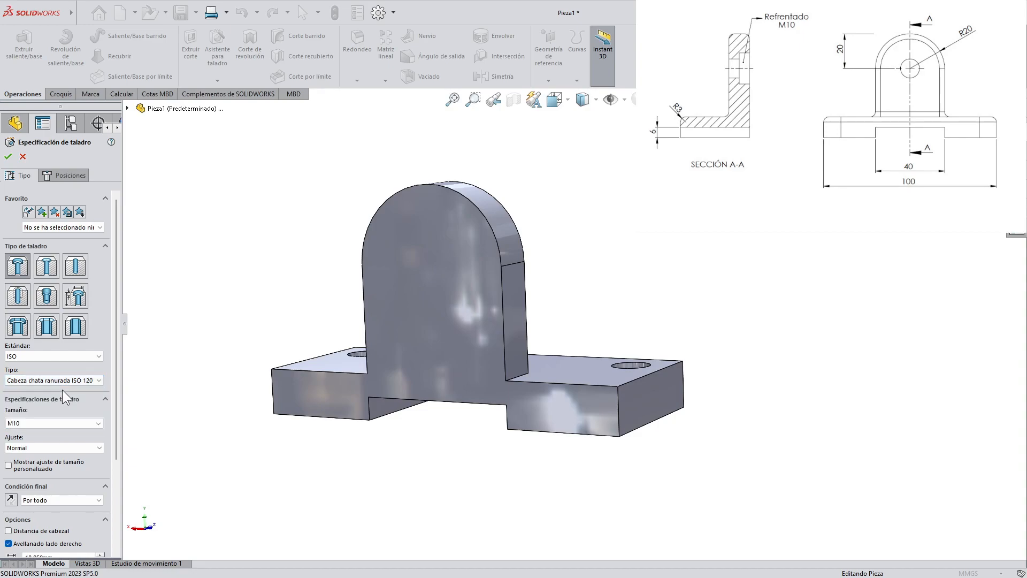
{"action": "left_click", "coordinate": [47, 423]}
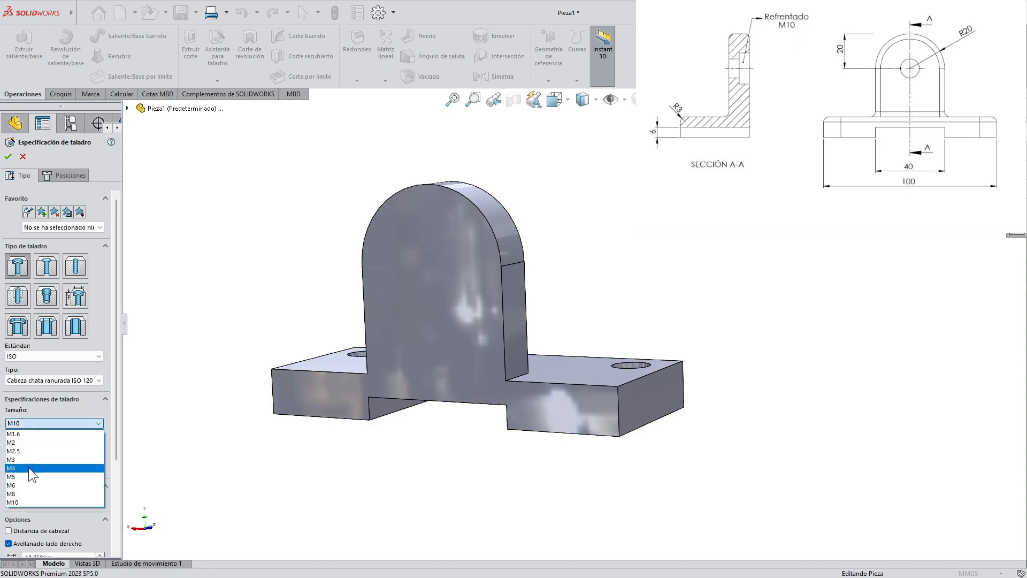
{"action": "left_click", "coordinate": [24, 501]}
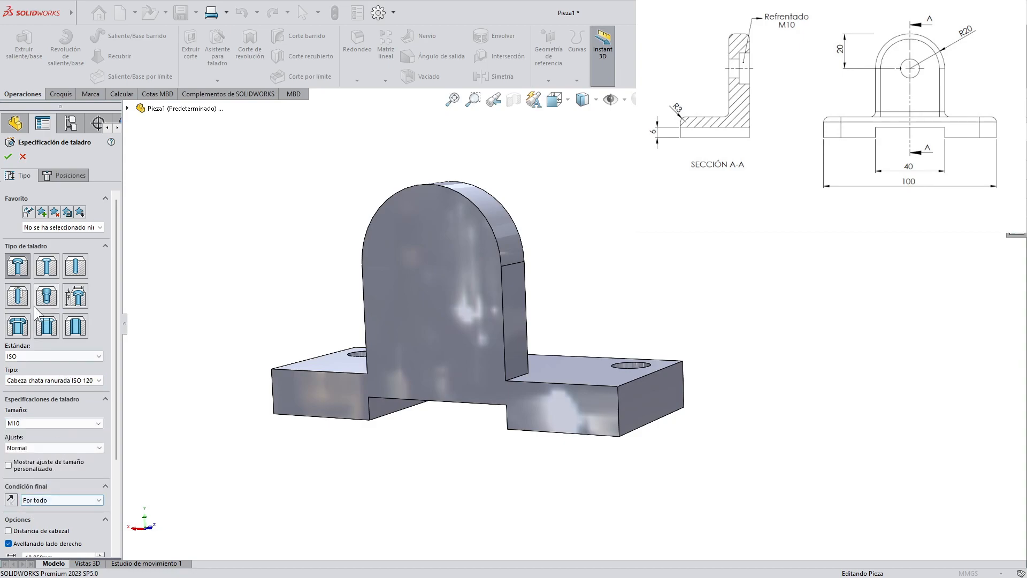
Place the counterbored hole on the upright plate's rear face, centred on the rounded top's arc centre, and finish the feature
{"action": "left_click", "coordinate": [68, 176]}
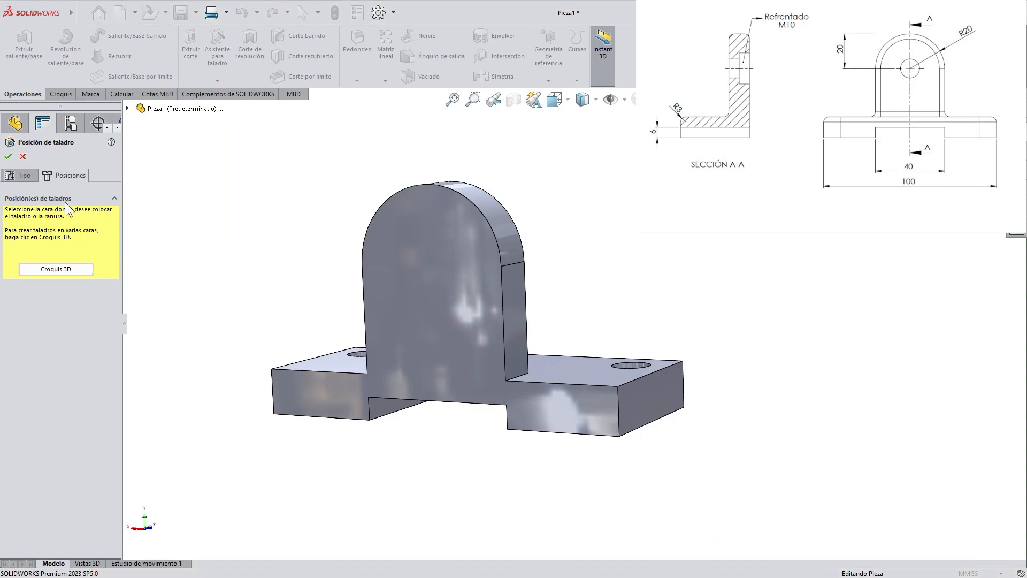
{"action": "left_click", "coordinate": [410, 287]}
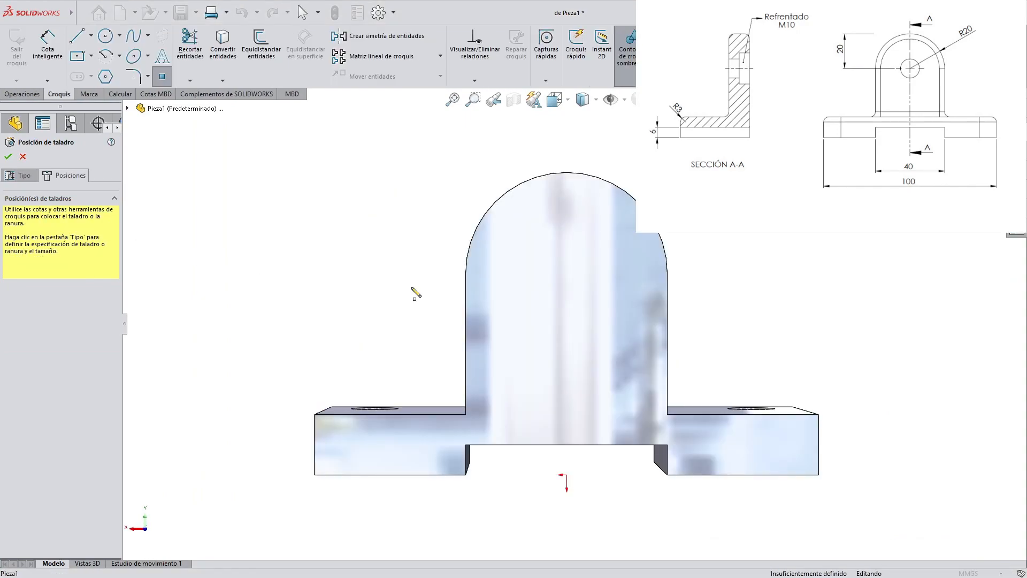
{"action": "scroll", "coordinate": [699, 252], "scroll_direction": "down", "scroll_amount": 2}
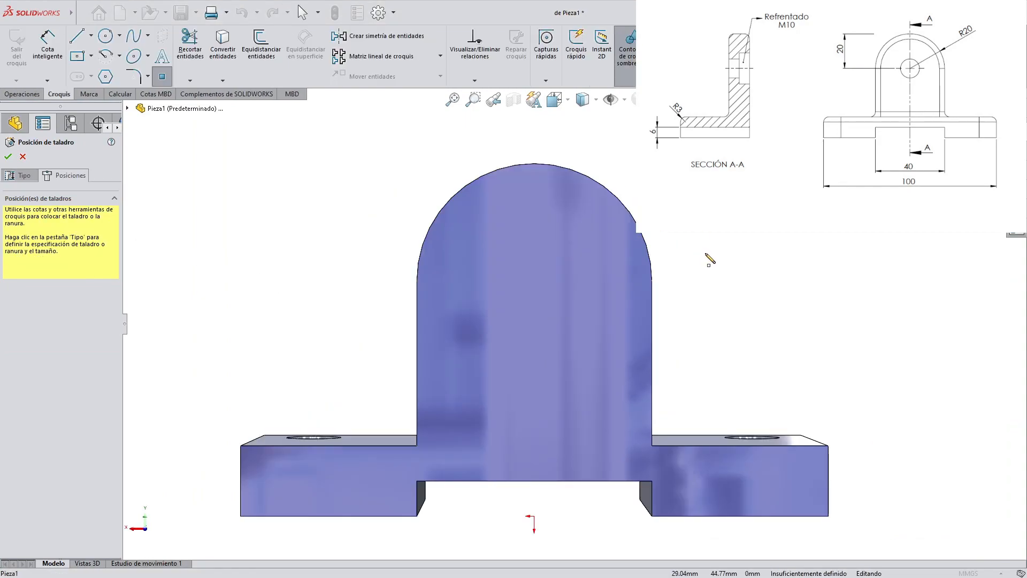
{"action": "scroll", "coordinate": [710, 259], "scroll_direction": "down", "scroll_amount": 2}
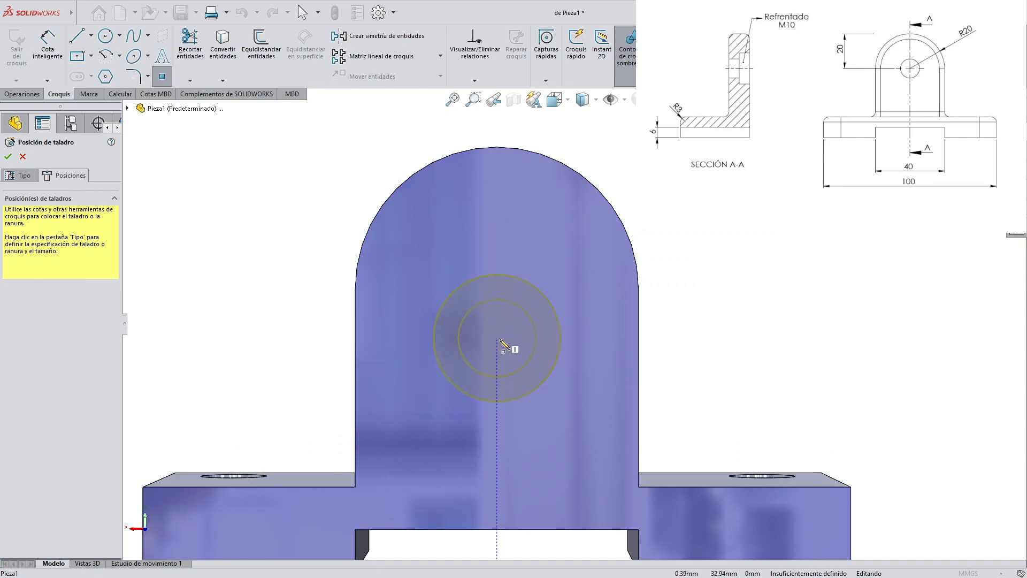
{"action": "left_click", "coordinate": [507, 270]}
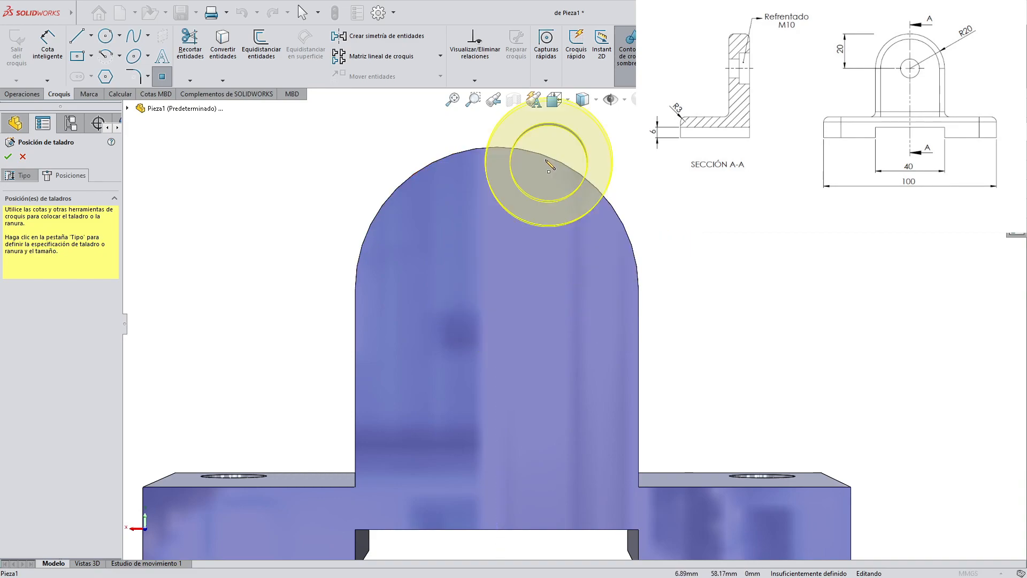
{"action": "left_click", "coordinate": [493, 163]}
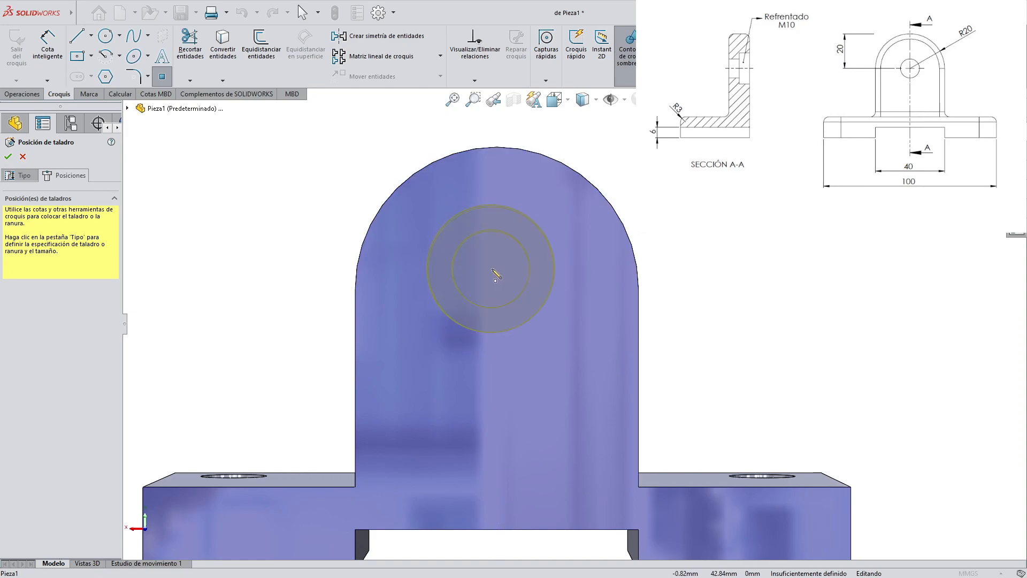
{"action": "middle_click_drag", "start_coordinate": [494, 276], "coordinate": [525, 300]}
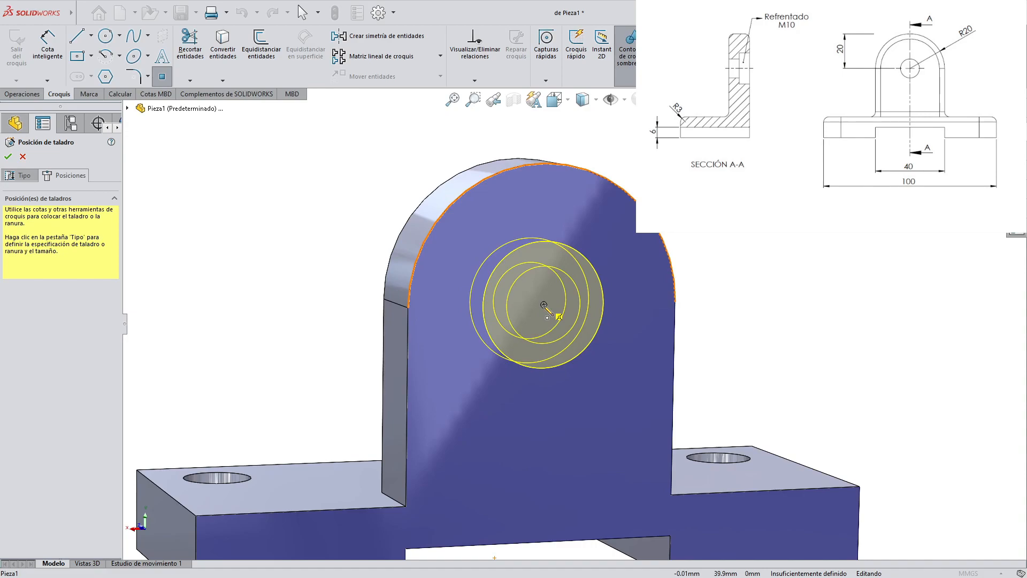
{"action": "left_click", "coordinate": [544, 305]}
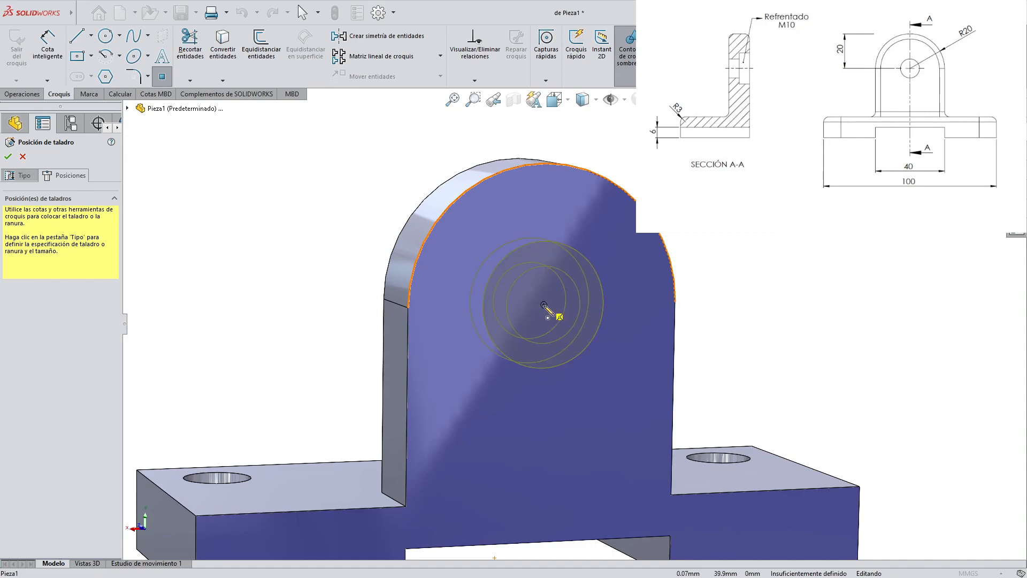
{"action": "left_click", "coordinate": [544, 305]}
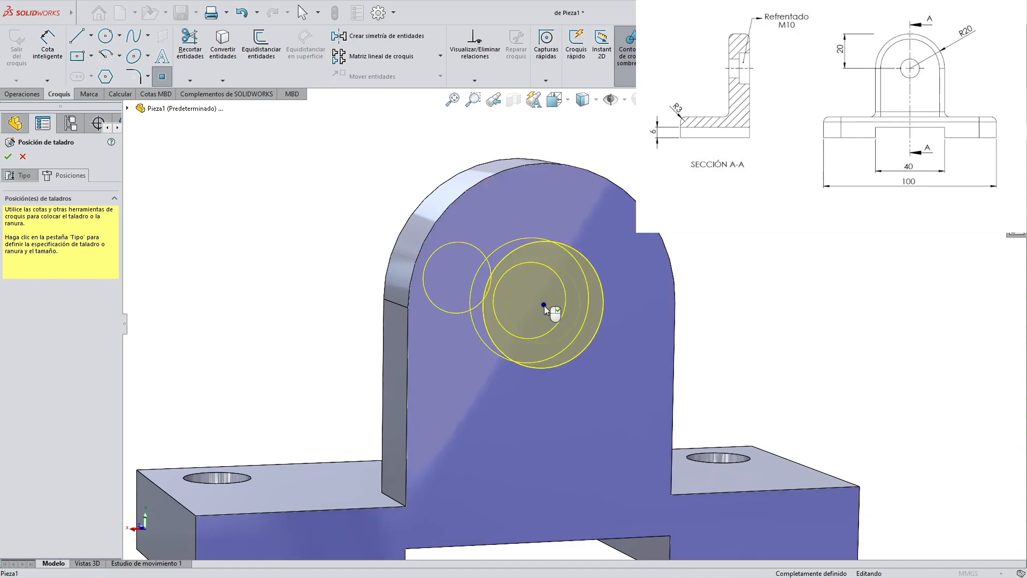
{"action": "right_click", "coordinate": [544, 306]}
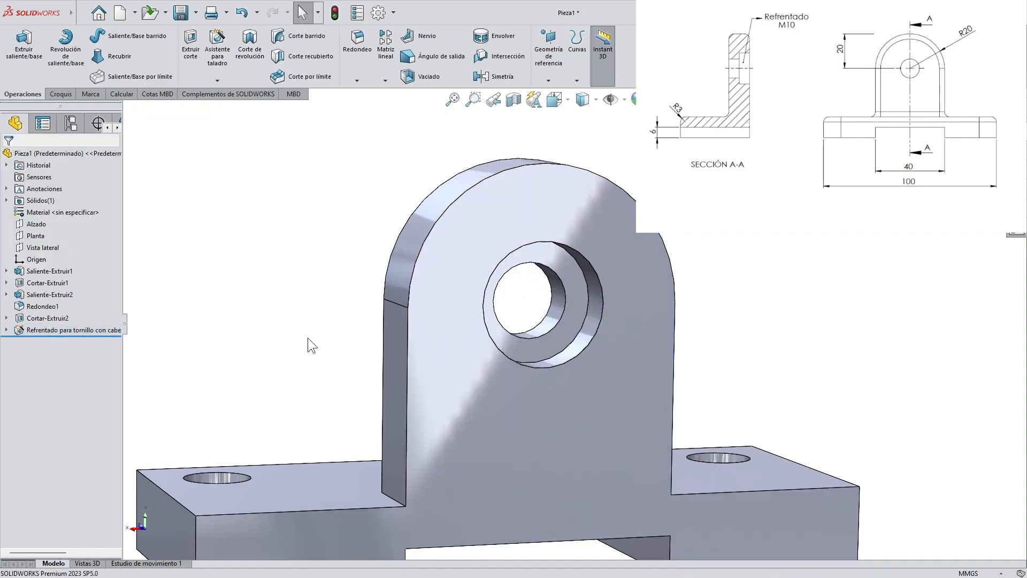
Examine the counterbored hole and the upright plate's rounded top from the rear and front of the bracket
{"action": "middle_click_drag", "start_coordinate": [309, 328], "coordinate": [318, 394]}
{"action": "scroll", "coordinate": [604, 385], "scroll_direction": "down", "scroll_amount": 2}
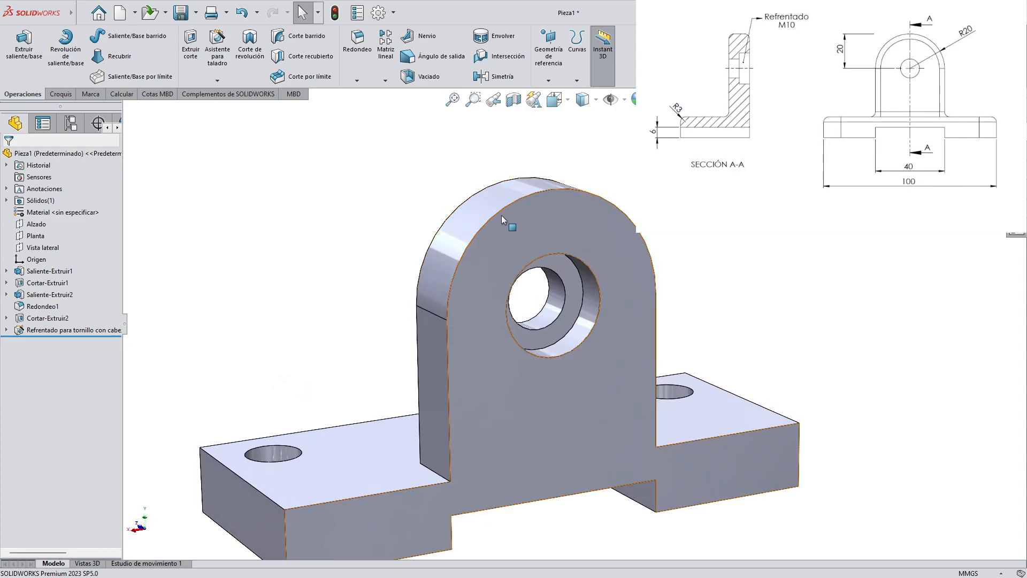
{"action": "left_click", "coordinate": [486, 216]}
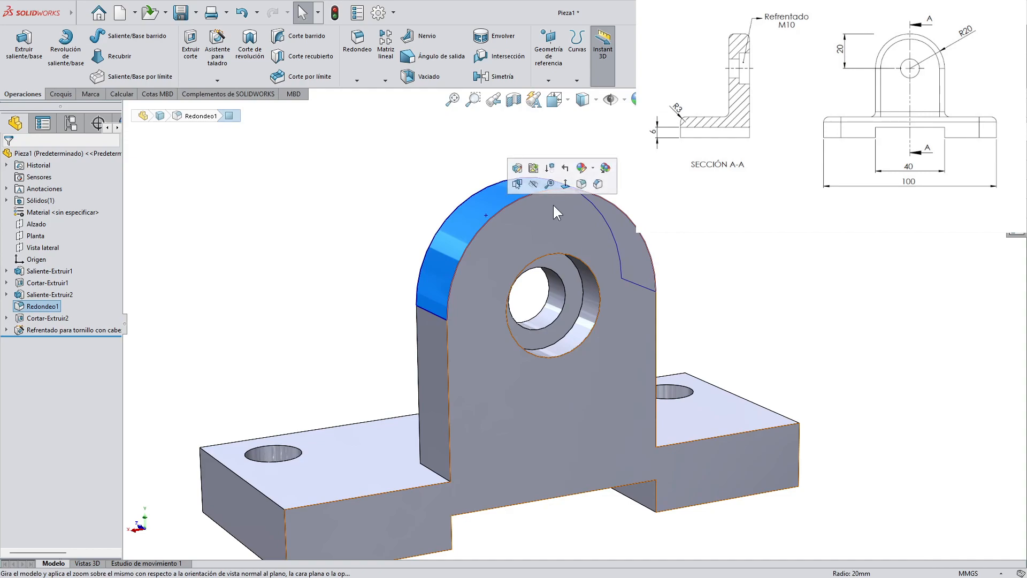
{"action": "left_click", "coordinate": [358, 293]}
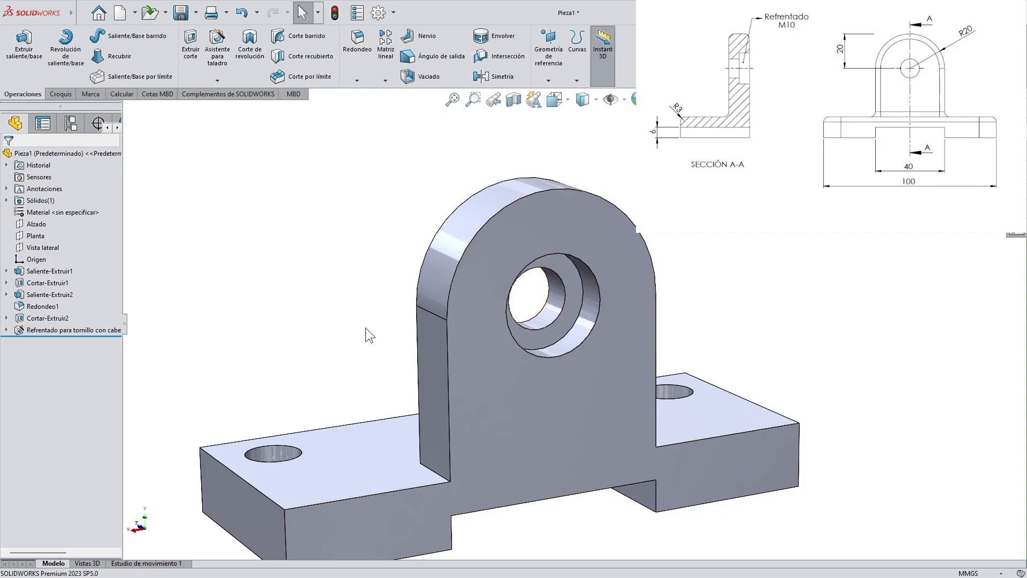
{"action": "scroll", "coordinate": [372, 335], "scroll_direction": "up", "scroll_amount": 2}
{"action": "scroll", "coordinate": [397, 356], "scroll_direction": "up", "scroll_amount": 1}
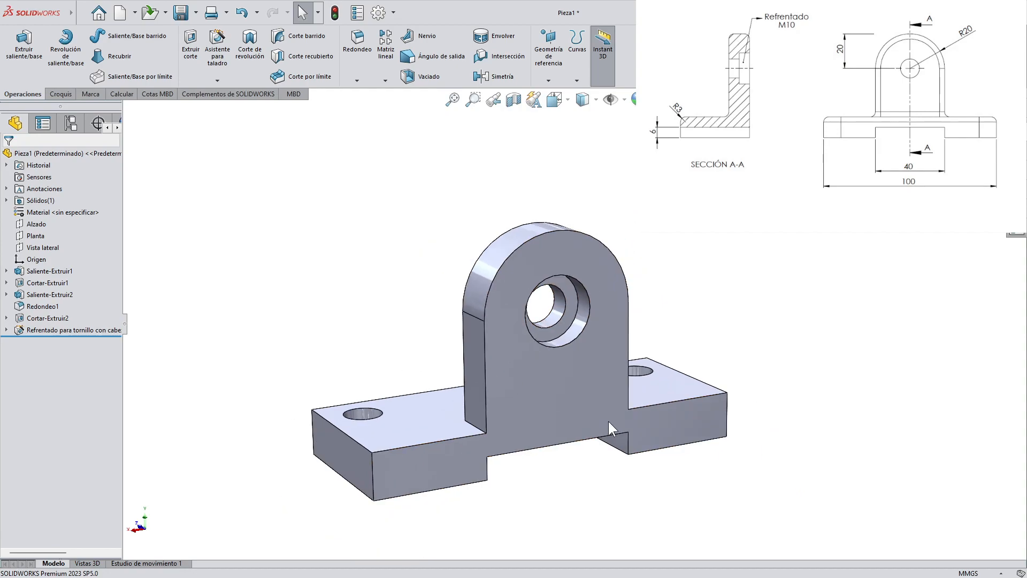
{"action": "scroll", "coordinate": [608, 421], "scroll_direction": "down", "scroll_amount": 1}
{"action": "middle_click_drag", "start_coordinate": [527, 449], "coordinate": [666, 368]}
{"action": "scroll", "coordinate": [651, 361], "scroll_direction": "up", "scroll_amount": 1}
{"action": "scroll", "coordinate": [651, 362], "scroll_direction": "down", "scroll_amount": 1}
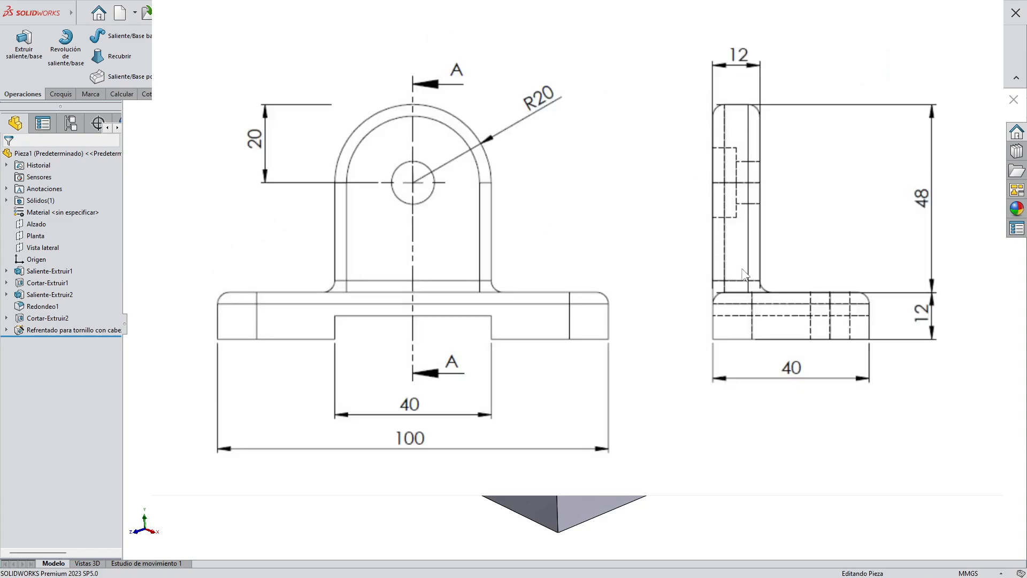
Examine the fillets on the reference drawing's top view, tracing the base and upright plate outlines, and compare them with the finished sample part
{"action": "key", "text": "Right"}
{"action": "key", "text": "Right"}
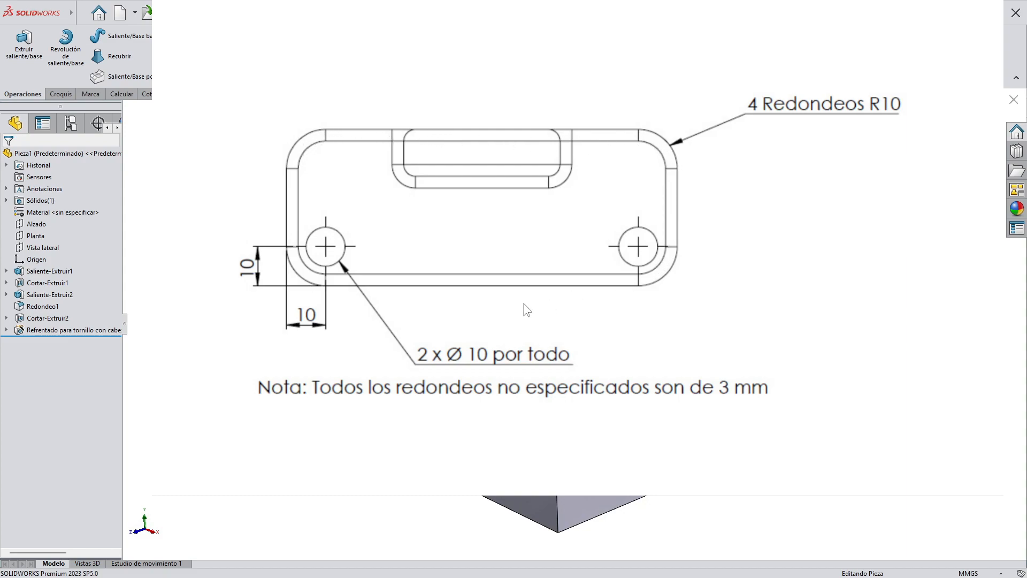
{"action": "mouse_move", "coordinate": [551, 279]}
{"action": "left_mouse_down"}
{"action": "mouse_move", "coordinate": [329, 274]}
{"action": "mouse_move", "coordinate": [289, 222]}
{"action": "mouse_move", "coordinate": [306, 155]}
{"action": "mouse_move", "coordinate": [455, 132]}
{"action": "mouse_move", "coordinate": [584, 135]}
{"action": "mouse_move", "coordinate": [651, 150]}
{"action": "mouse_move", "coordinate": [670, 256]}
{"action": "mouse_move", "coordinate": [565, 276]}
{"action": "left_mouse_up"}
{"action": "mouse_move", "coordinate": [563, 143]}
{"action": "left_mouse_down"}
{"action": "mouse_move", "coordinate": [559, 168]}
{"action": "mouse_move", "coordinate": [503, 190]}
{"action": "mouse_move", "coordinate": [420, 189]}
{"action": "mouse_move", "coordinate": [396, 149]}
{"action": "left_mouse_up"}
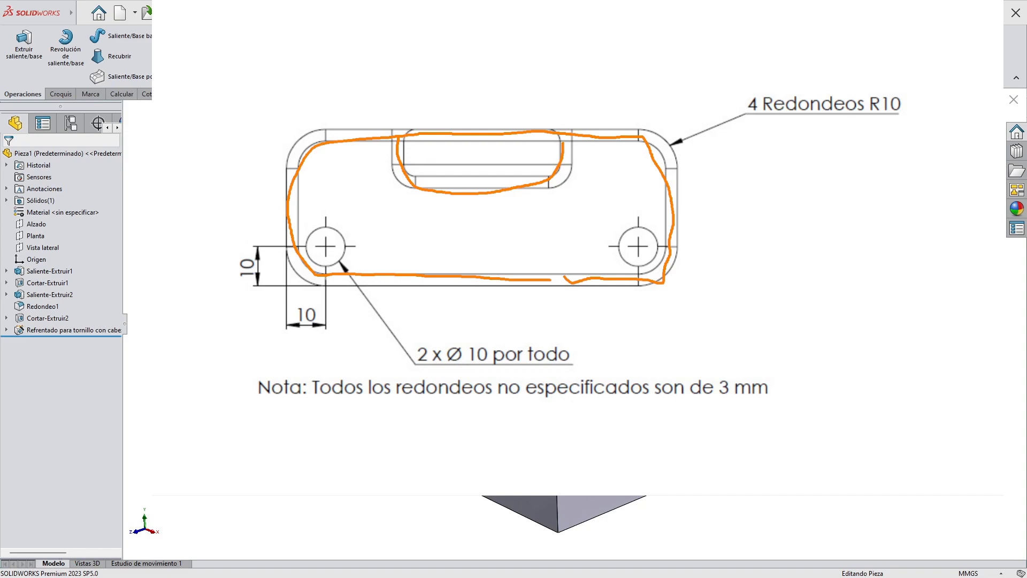
{"action": "key", "text": "e"}
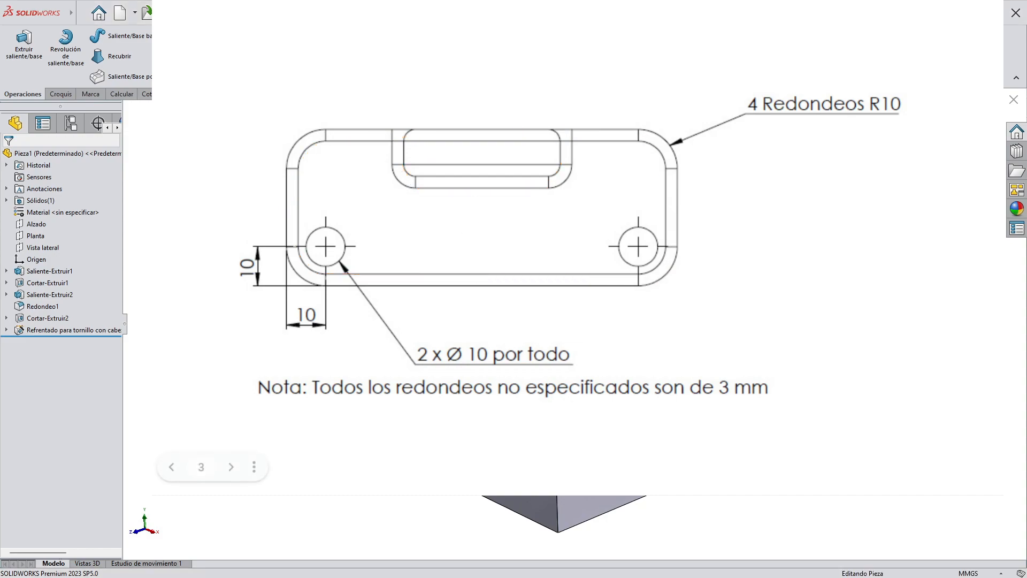
{"action": "key", "text": "Escape"}
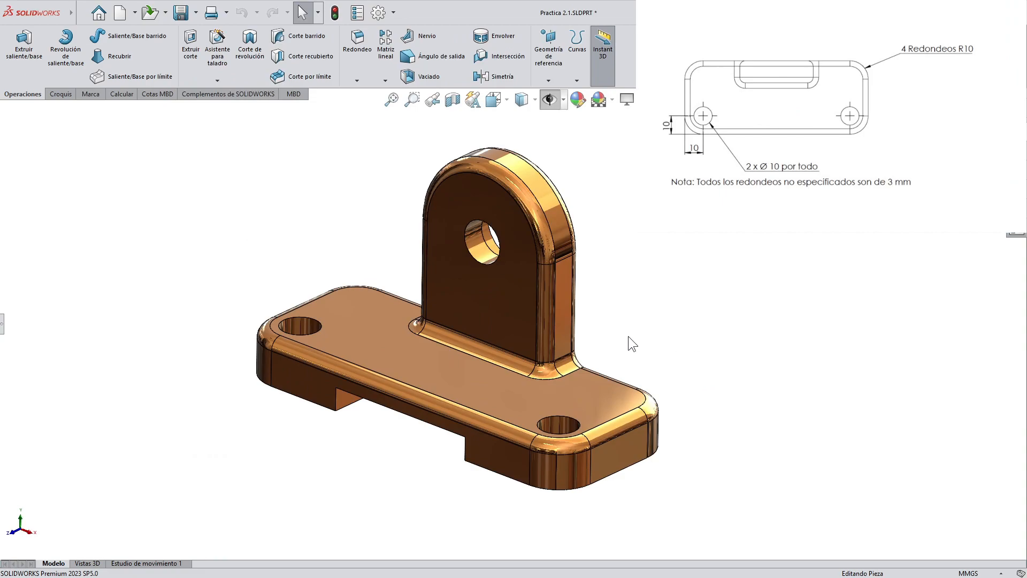
{"action": "middle_click_drag", "start_coordinate": [663, 329], "coordinate": [631, 335]}
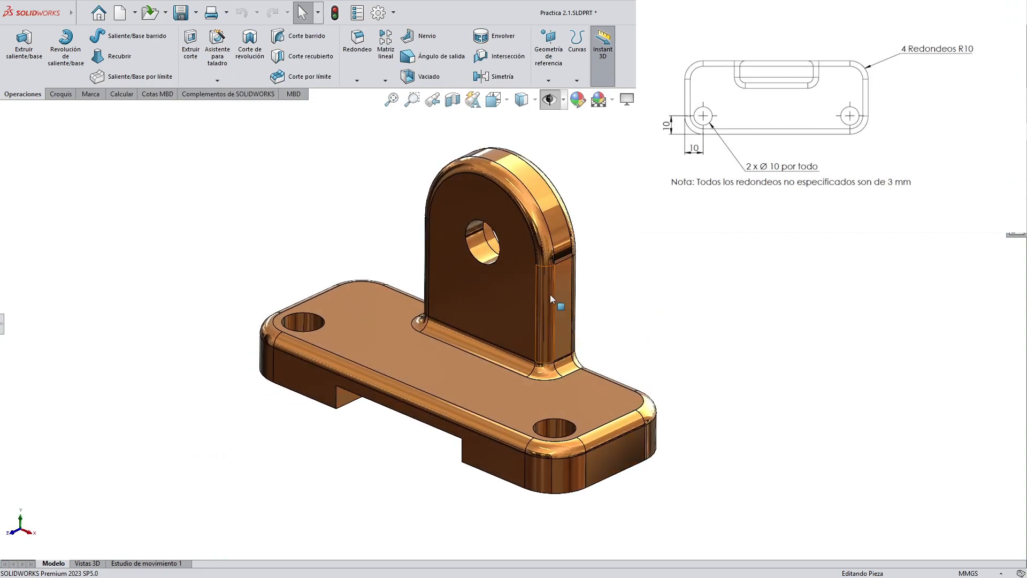
{"action": "middle_click_drag", "start_coordinate": [403, 219], "coordinate": [409, 286]}
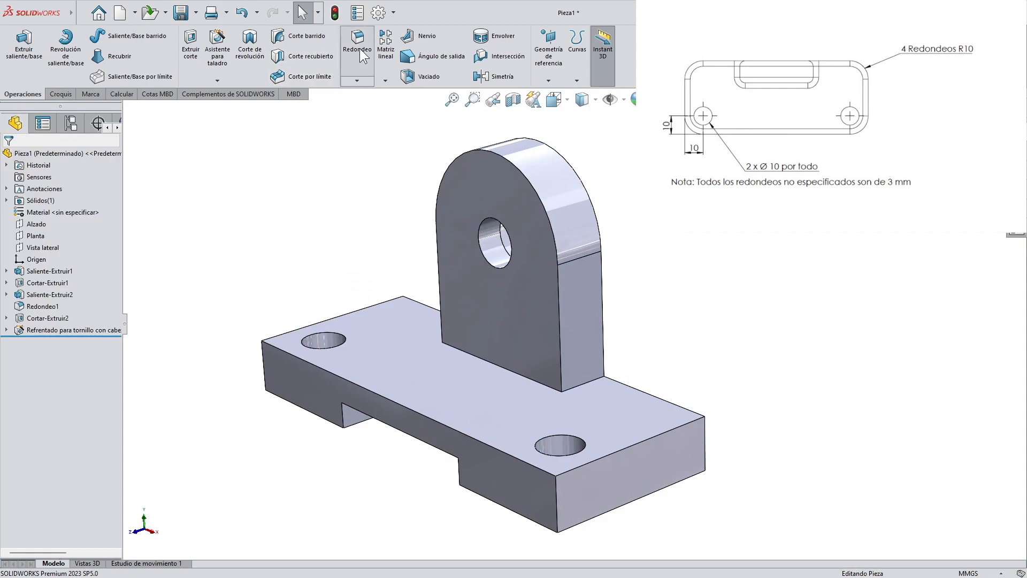
Start a constant-size 3 mm fillet on the base's top edges along the front, the right end and the rear right of the plate
{"action": "left_click", "coordinate": [357, 48]}
{"action": "left_click", "coordinate": [20, 207]}
{"action": "left_click_drag", "start_coordinate": [63, 379], "coordinate": [7, 382]}
{"action": "type", "text": "3"}
{"action": "key", "text": "Return"}
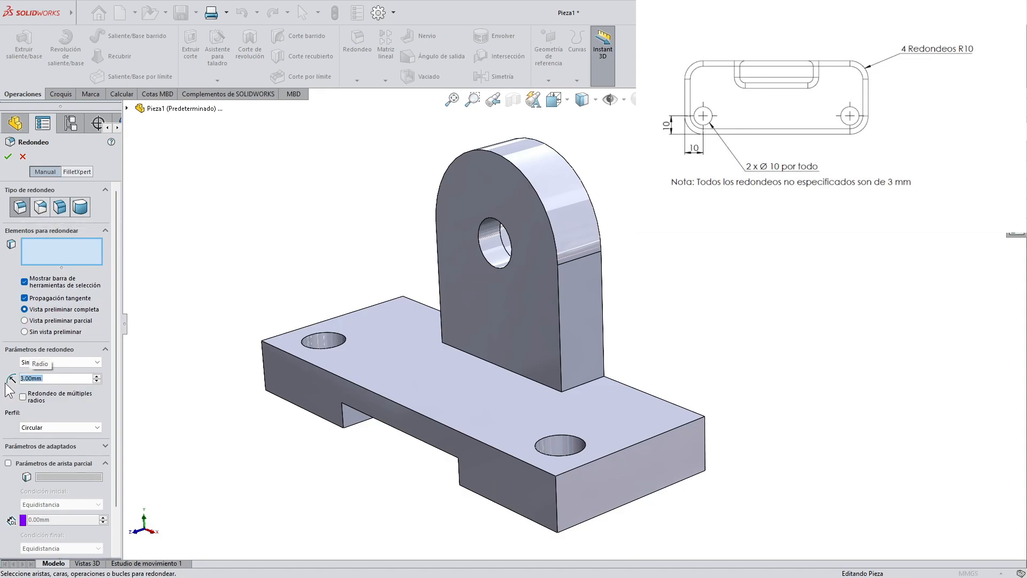
{"action": "left_click", "coordinate": [372, 394]}
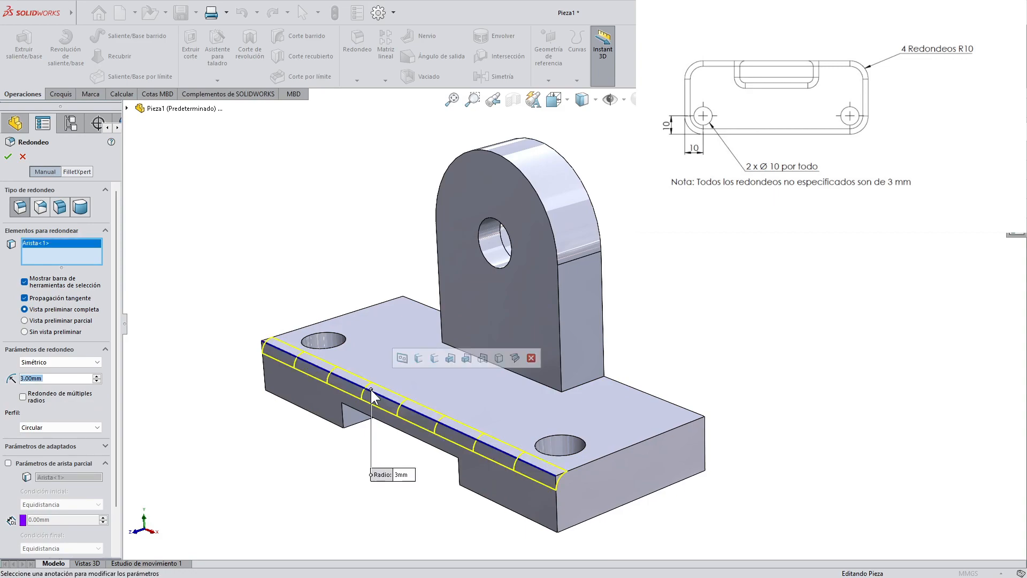
{"action": "left_click", "coordinate": [614, 454]}
{"action": "left_click", "coordinate": [646, 395]}
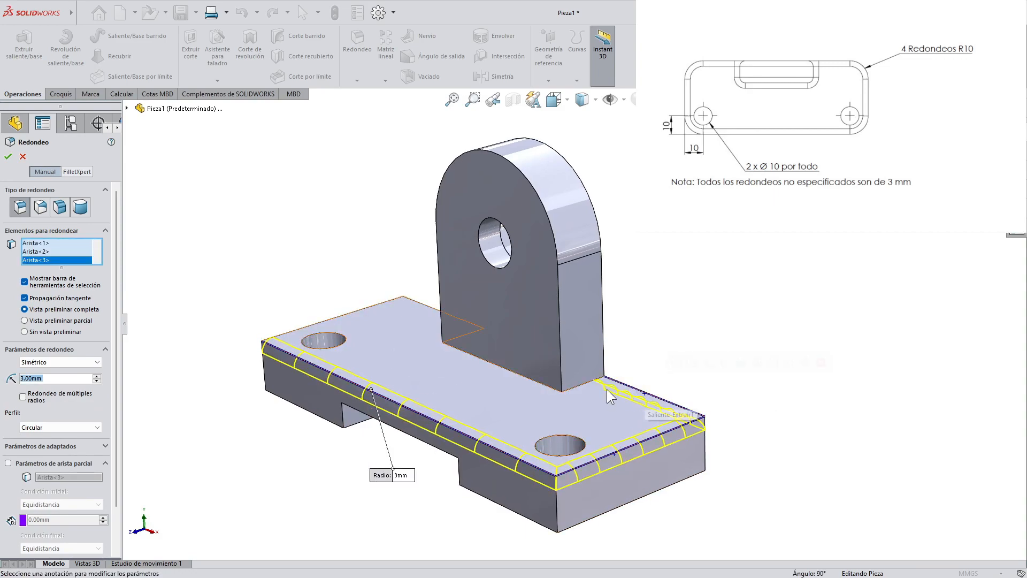
Add the base's left-end and rear-left top edges and the plate's left junction with the base to the 3 mm fillet
{"action": "middle_click_drag", "start_coordinate": [614, 390], "coordinate": [563, 479]}
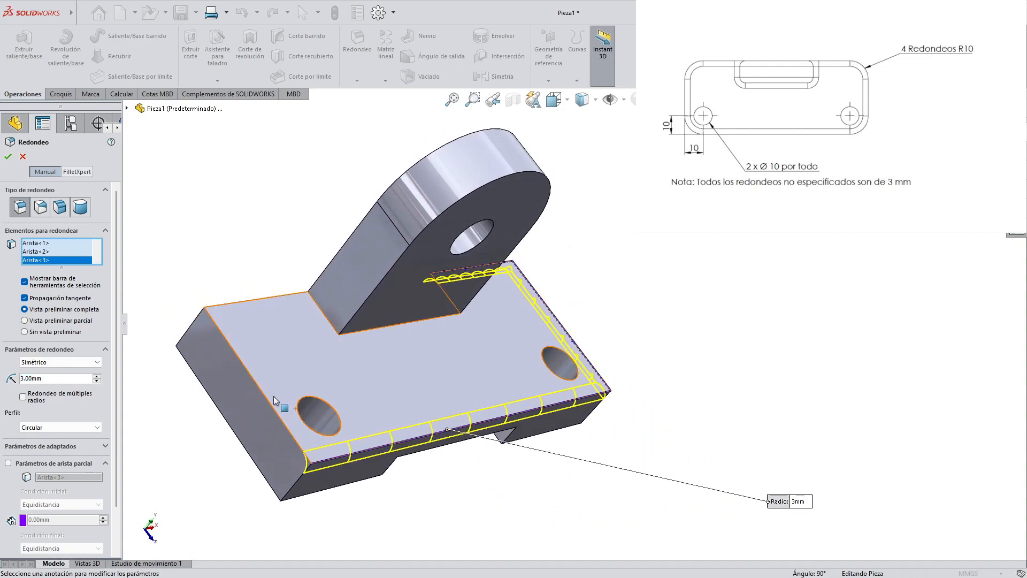
{"action": "left_click", "coordinate": [258, 384]}
{"action": "left_click", "coordinate": [266, 300]}
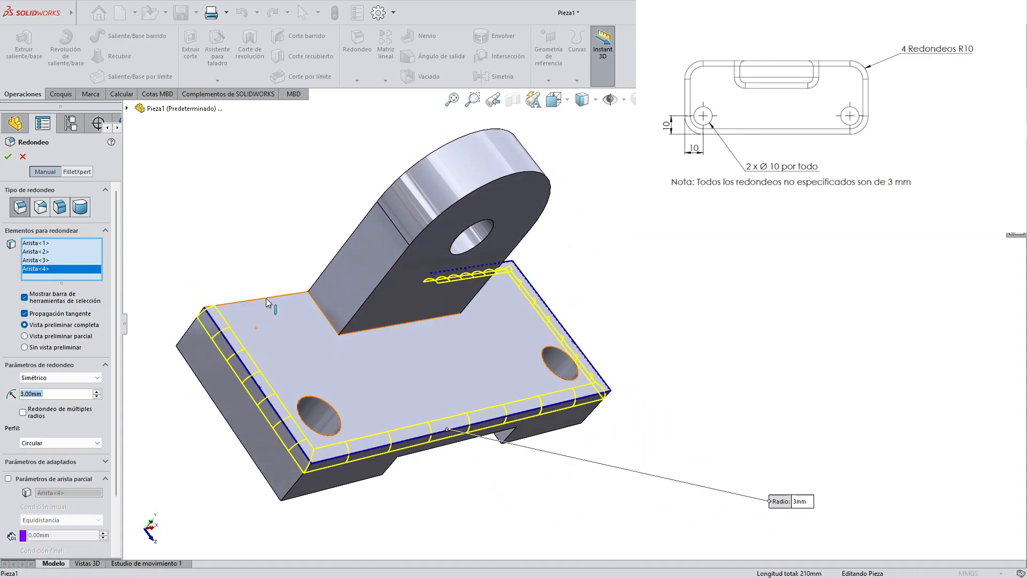
{"action": "left_click", "coordinate": [323, 318]}
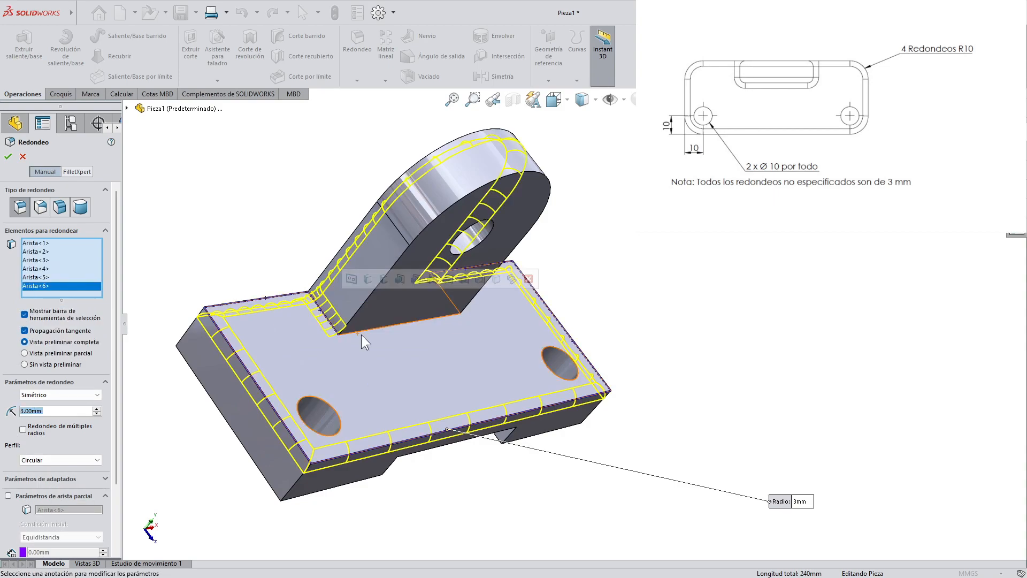
Add the plate's front and right junctions with the base and its front outline to the 3 mm fillet, and finish it
{"action": "middle_click_drag", "start_coordinate": [276, 241], "coordinate": [206, 188]}
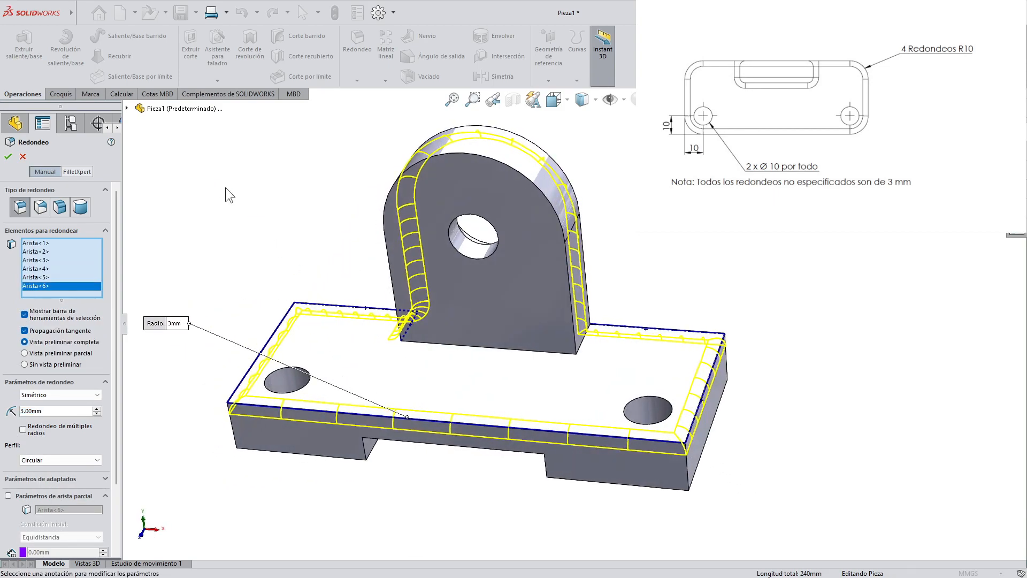
{"action": "left_click", "coordinate": [504, 353]}
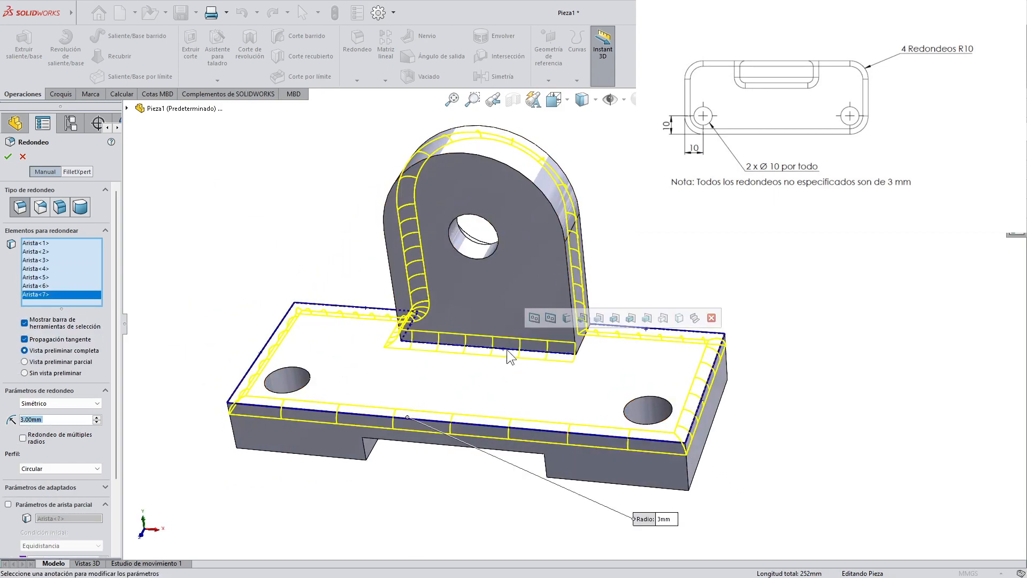
{"action": "left_click", "coordinate": [583, 353]}
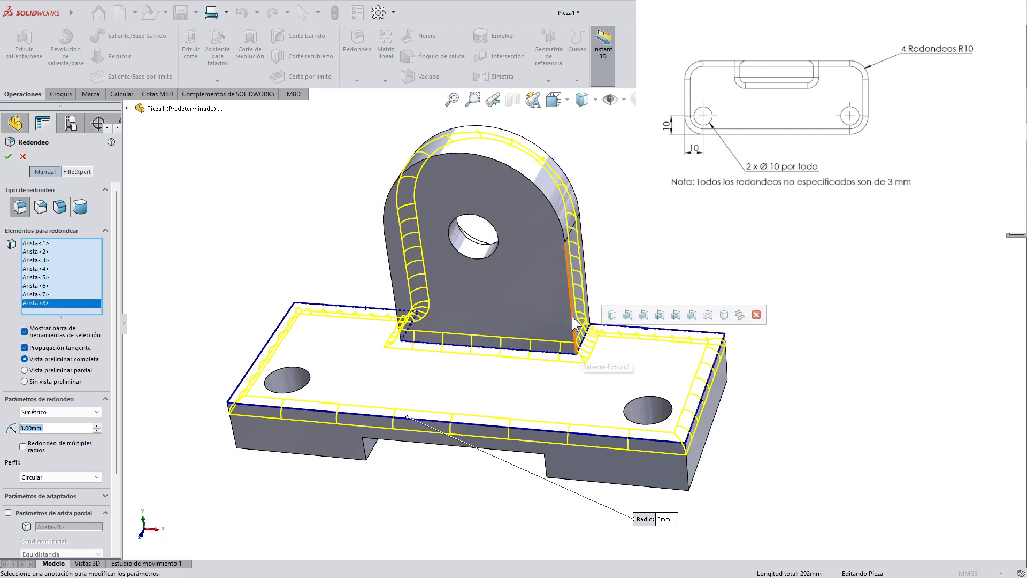
{"action": "left_click", "coordinate": [574, 323]}
{"action": "middle_click_drag", "start_coordinate": [573, 322], "coordinate": [621, 250]}
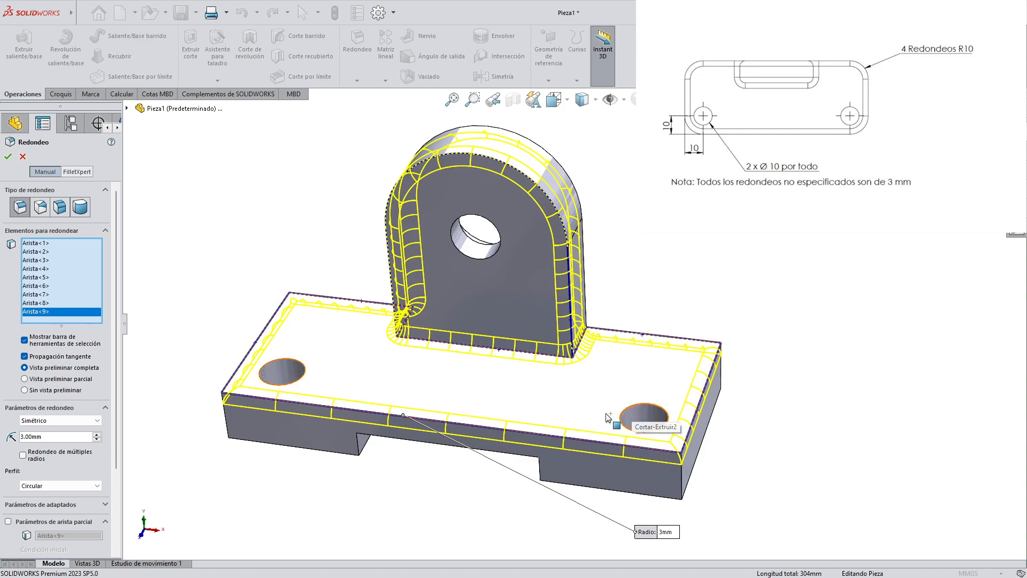
{"action": "left_click", "coordinate": [8, 157]}
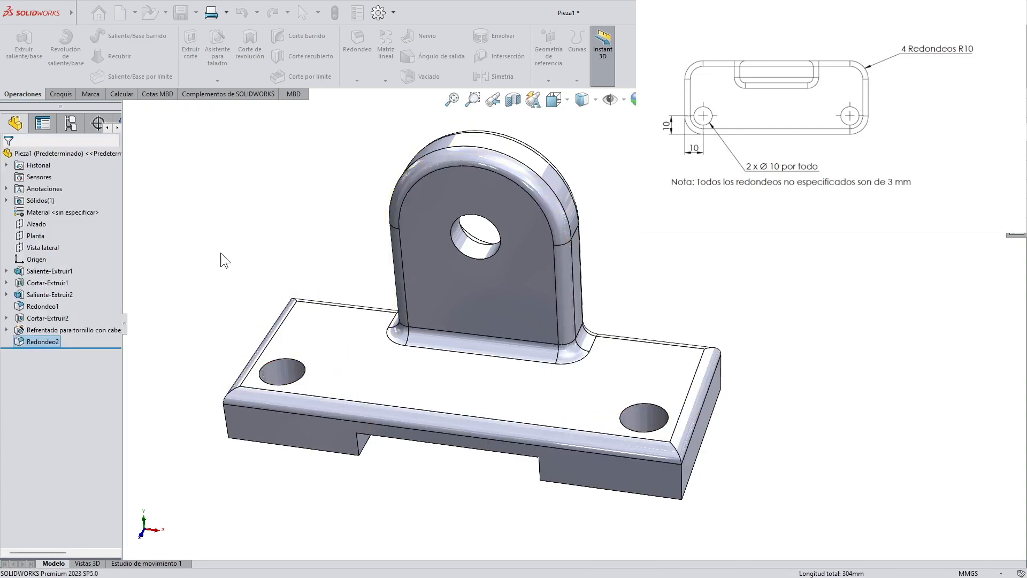
Start a 10 mm constant-size fillet on the two vertical corner edges at the base's right end
{"action": "middle_click_drag", "start_coordinate": [226, 268], "coordinate": [195, 349]}
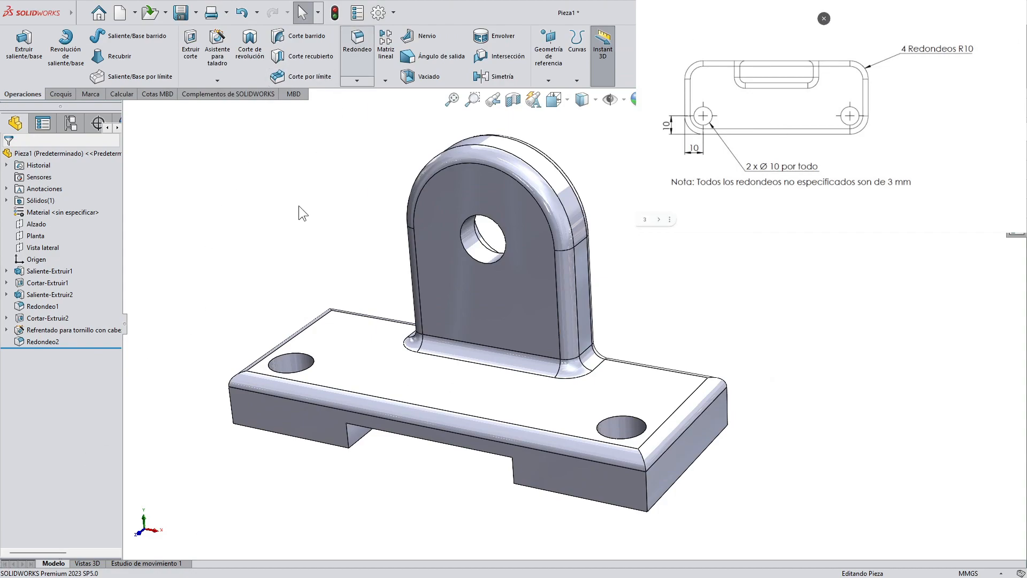
{"action": "left_click", "coordinate": [50, 378]}
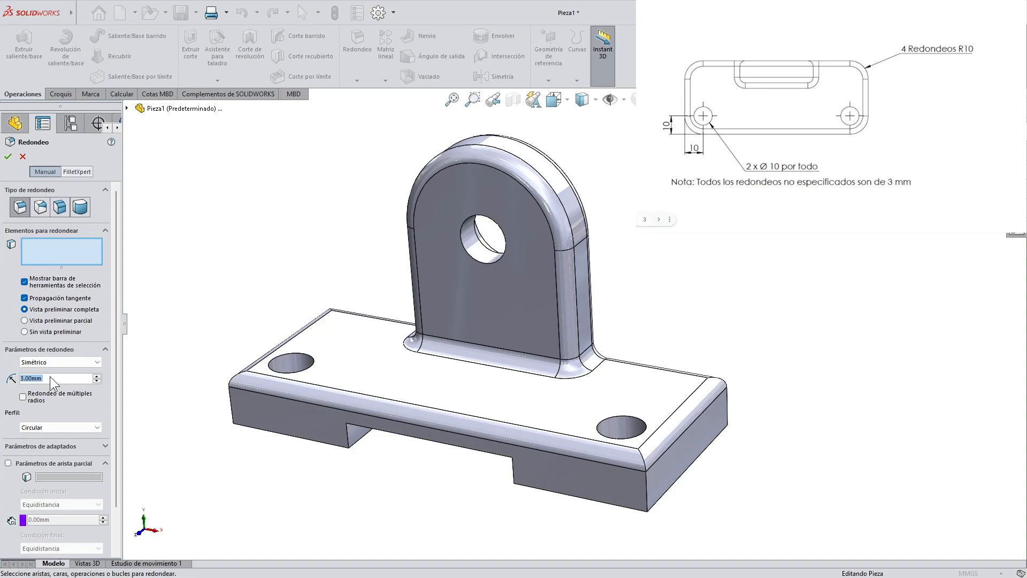
{"action": "type", "text": "10"}
{"action": "key", "text": "Return"}
{"action": "left_click", "coordinate": [647, 508]}
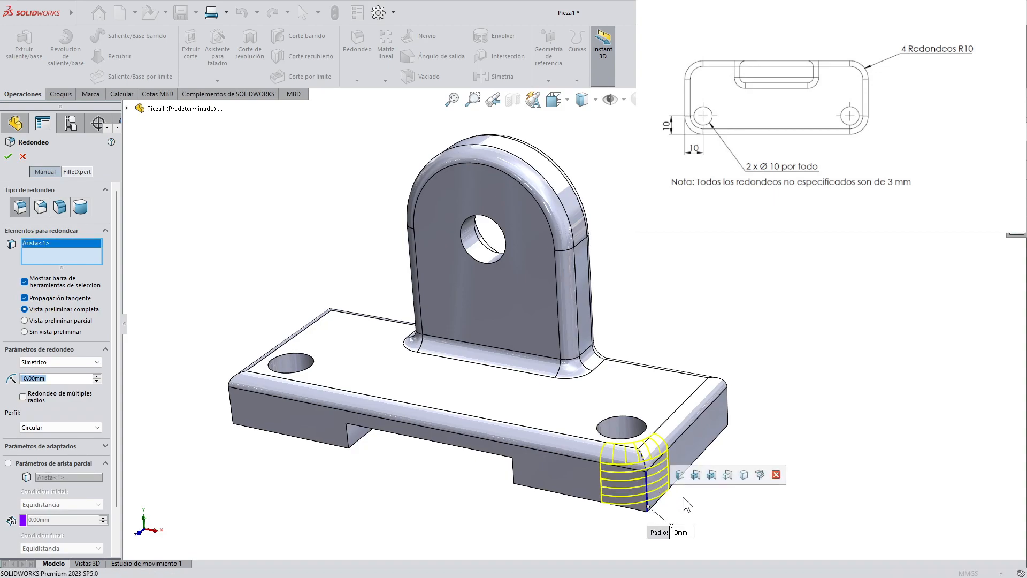
{"action": "middle_click_drag", "start_coordinate": [678, 498], "coordinate": [681, 466]}
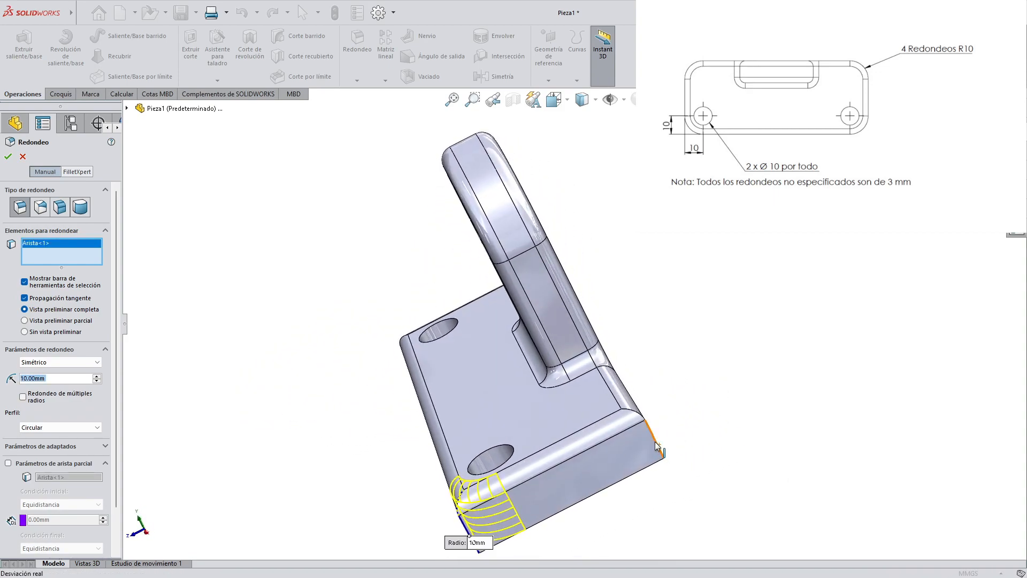
{"action": "left_click", "coordinate": [657, 446]}
Add the two vertical corner edges at the base's left end to the 10 mm fillet and finish it
{"action": "scroll", "coordinate": [630, 447], "scroll_direction": "up", "scroll_amount": 3}
{"action": "middle_click_drag", "start_coordinate": [481, 431], "coordinate": [569, 481]}
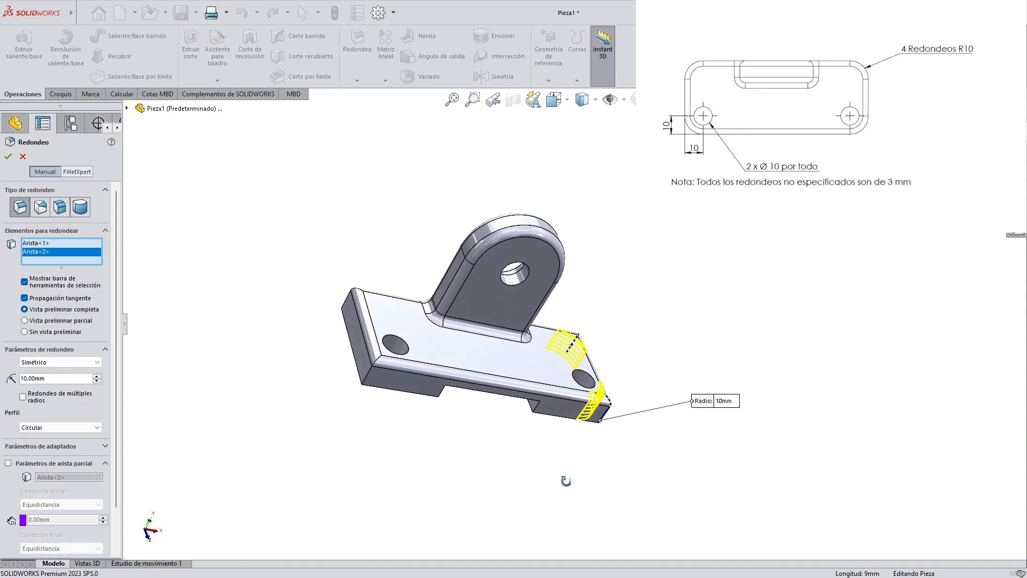
{"action": "scroll", "coordinate": [418, 345], "scroll_direction": "down", "scroll_amount": 3}
{"action": "left_click", "coordinate": [353, 396]}
{"action": "middle_click_drag", "start_coordinate": [350, 391], "coordinate": [381, 421]}
{"action": "left_click", "coordinate": [404, 417]}
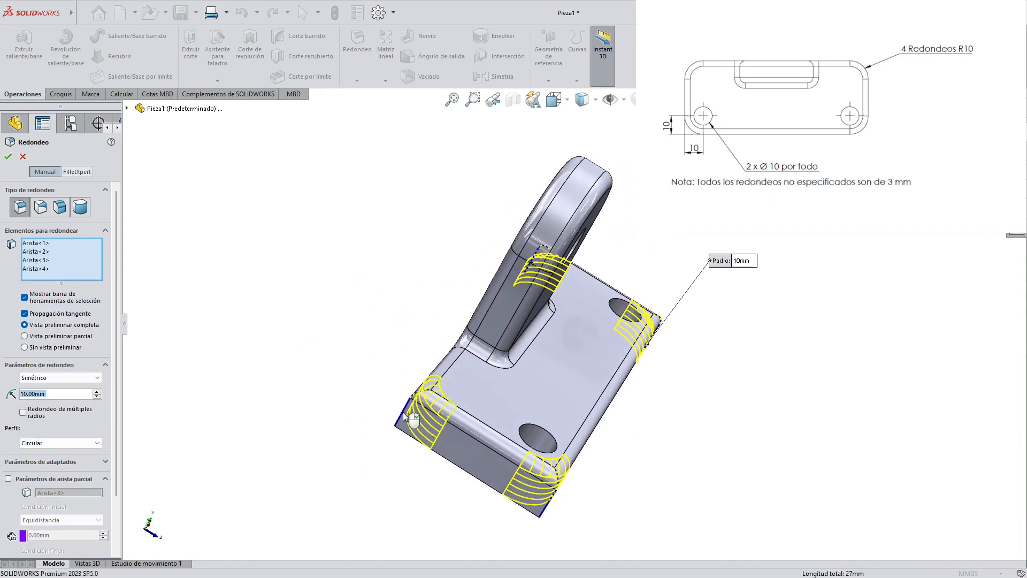
{"action": "left_click", "coordinate": [8, 157]}
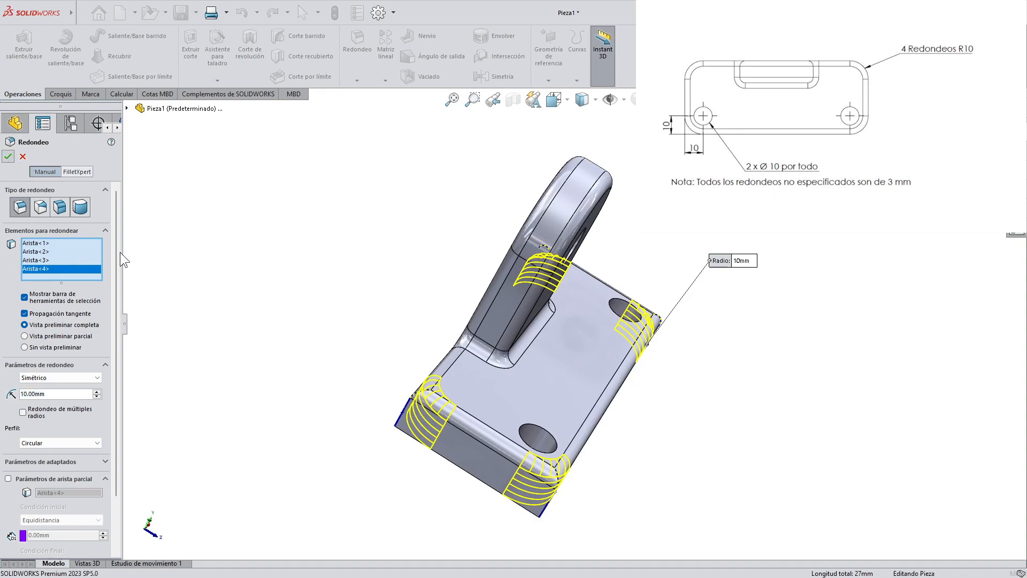
Examine the finished bracket's rounded base corners, edge fillets and upright plate from several angles against the reference drawing
{"action": "middle_click_drag", "start_coordinate": [304, 391], "coordinate": [201, 326]}
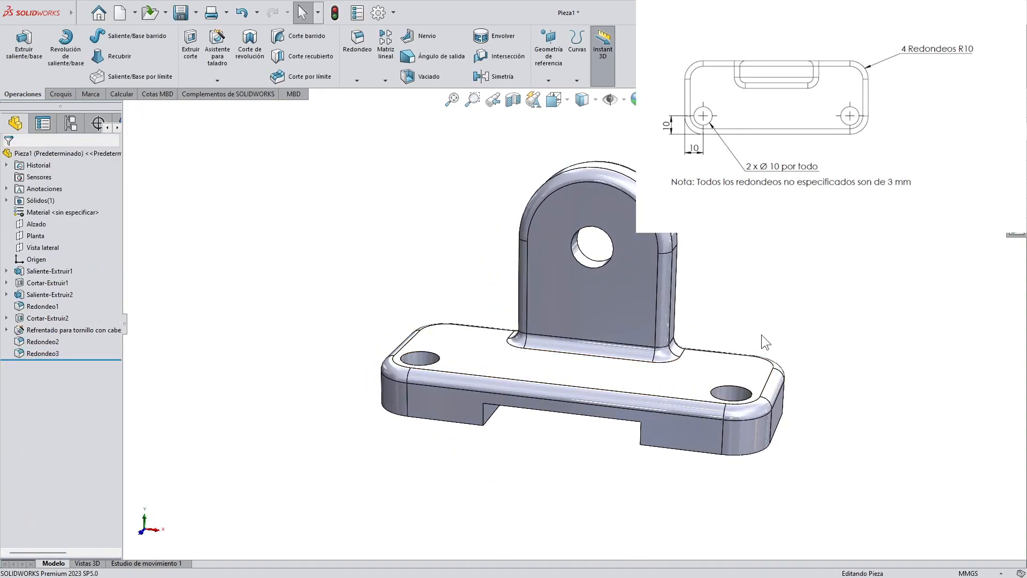
{"action": "scroll", "coordinate": [755, 335], "scroll_direction": "up", "scroll_amount": 2}
{"action": "scroll", "coordinate": [759, 321], "scroll_direction": "down", "scroll_amount": 2}
{"action": "scroll", "coordinate": [392, 248], "scroll_direction": "down", "scroll_amount": 1}
{"action": "middle_click_drag", "start_coordinate": [505, 444], "coordinate": [491, 490]}
{"action": "middle_click_drag", "start_coordinate": [679, 411], "coordinate": [653, 310]}
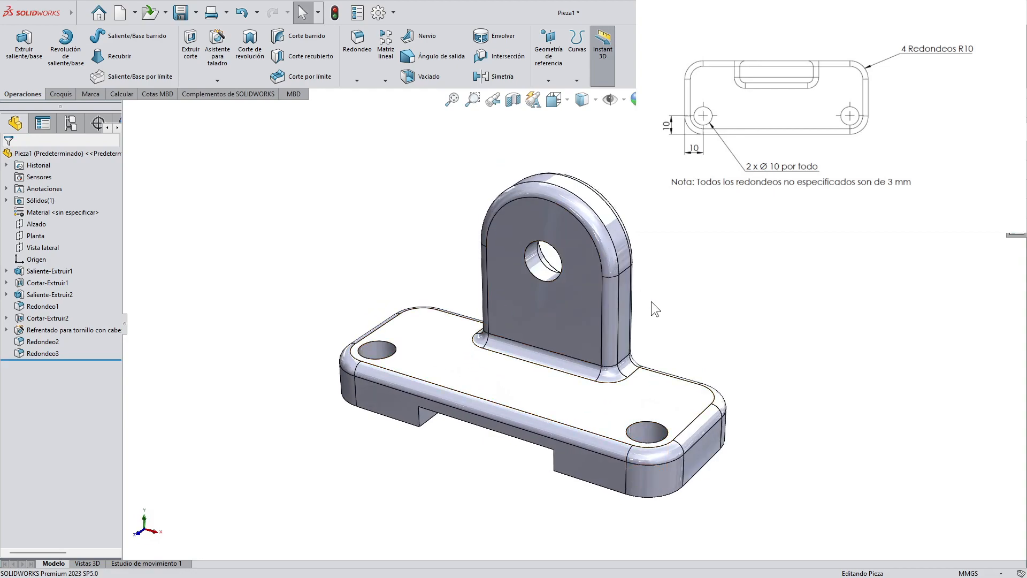
{"action": "scroll", "coordinate": [654, 309], "scroll_direction": "down", "scroll_amount": 2}
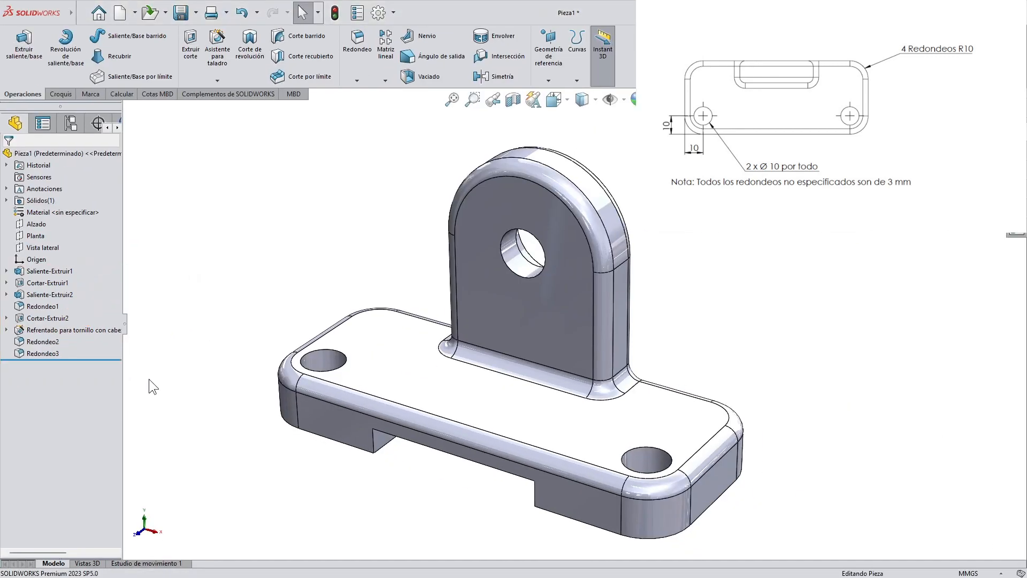
{"action": "scroll", "coordinate": [730, 337], "scroll_direction": "up", "scroll_amount": 2}
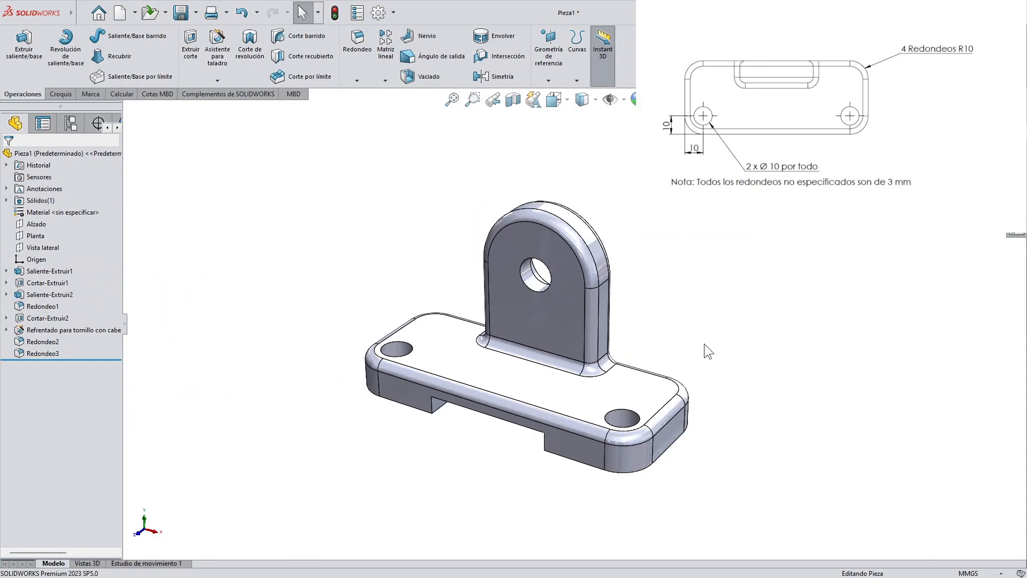
{"action": "middle_click_drag", "start_coordinate": [412, 473], "coordinate": [408, 512]}
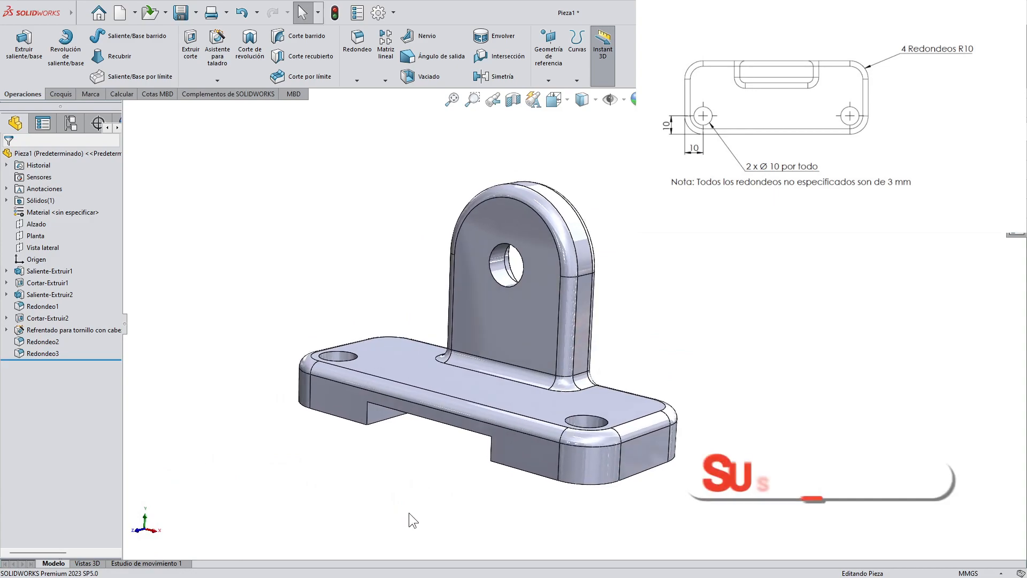
{"action": "scroll", "coordinate": [611, 396], "scroll_direction": "up", "scroll_amount": 1}
{"action": "scroll", "coordinate": [606, 391], "scroll_direction": "down", "scroll_amount": 1}
{"action": "middle_click_drag", "start_coordinate": [466, 451], "coordinate": [465, 484]}
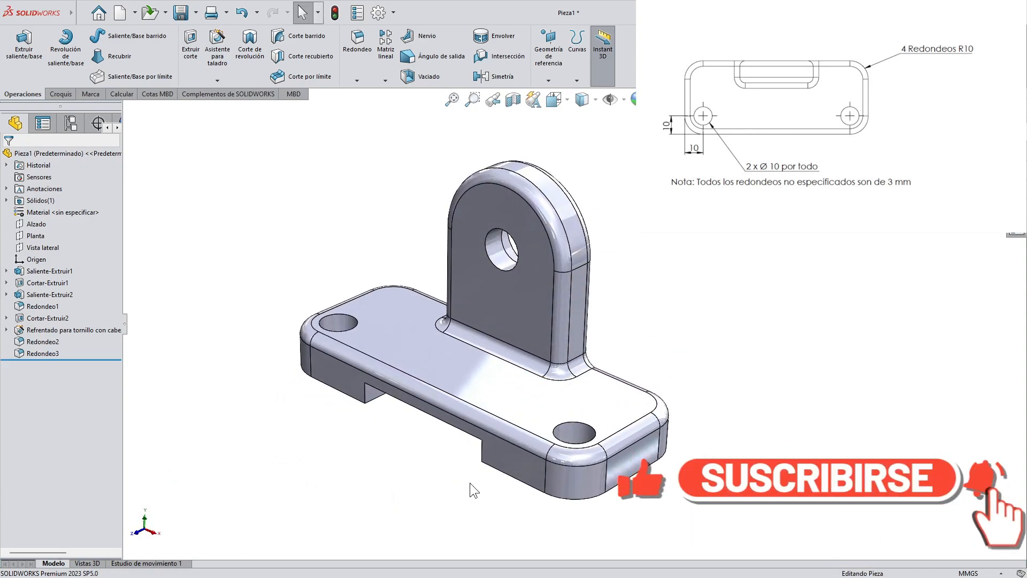